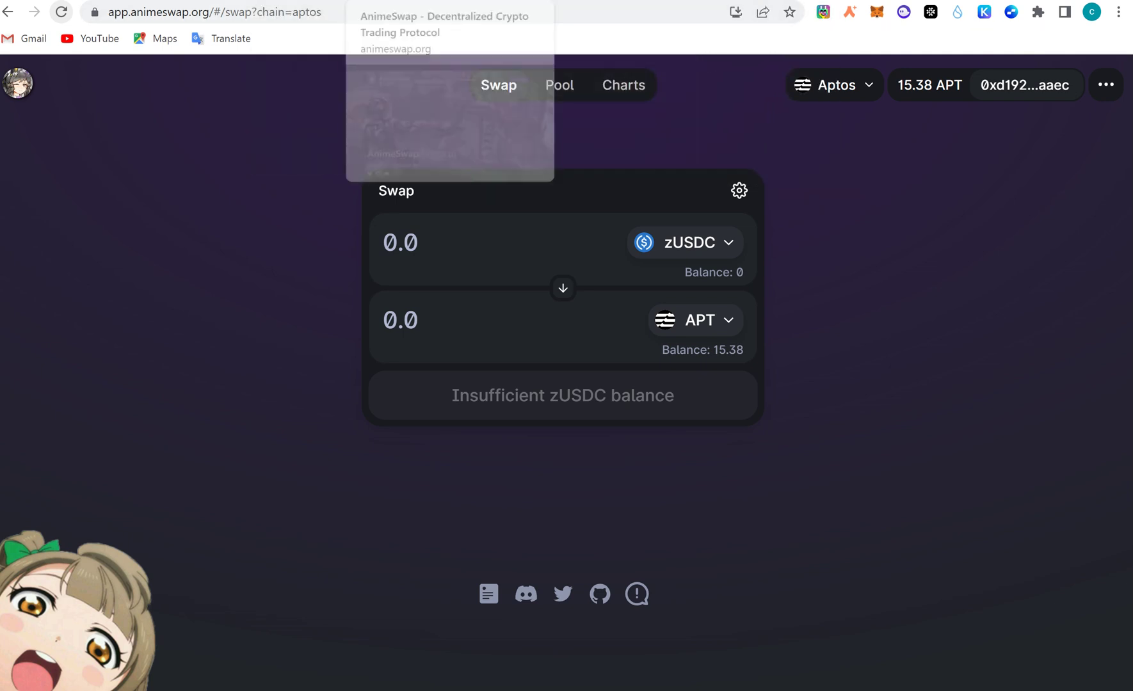
Open the Liquidswap site (liquidswap.com) in place of the Topaz ClockMen collection page.
click(416, 0)
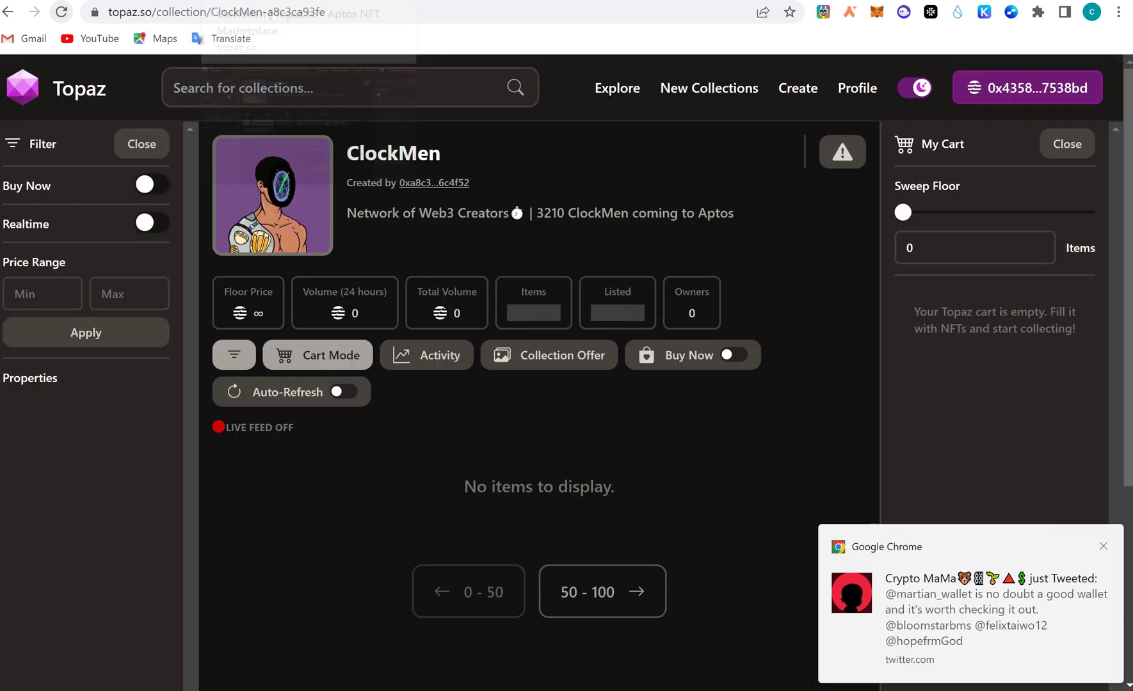
click(204, 1)
click(205, 10)
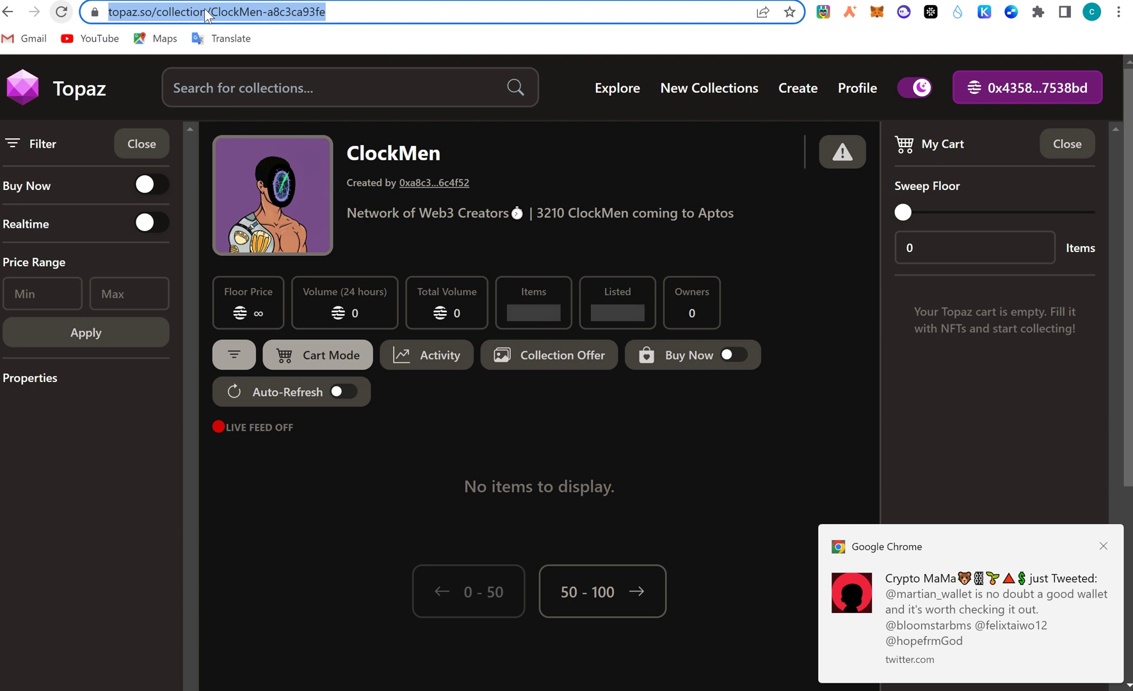
key(BackSpace)
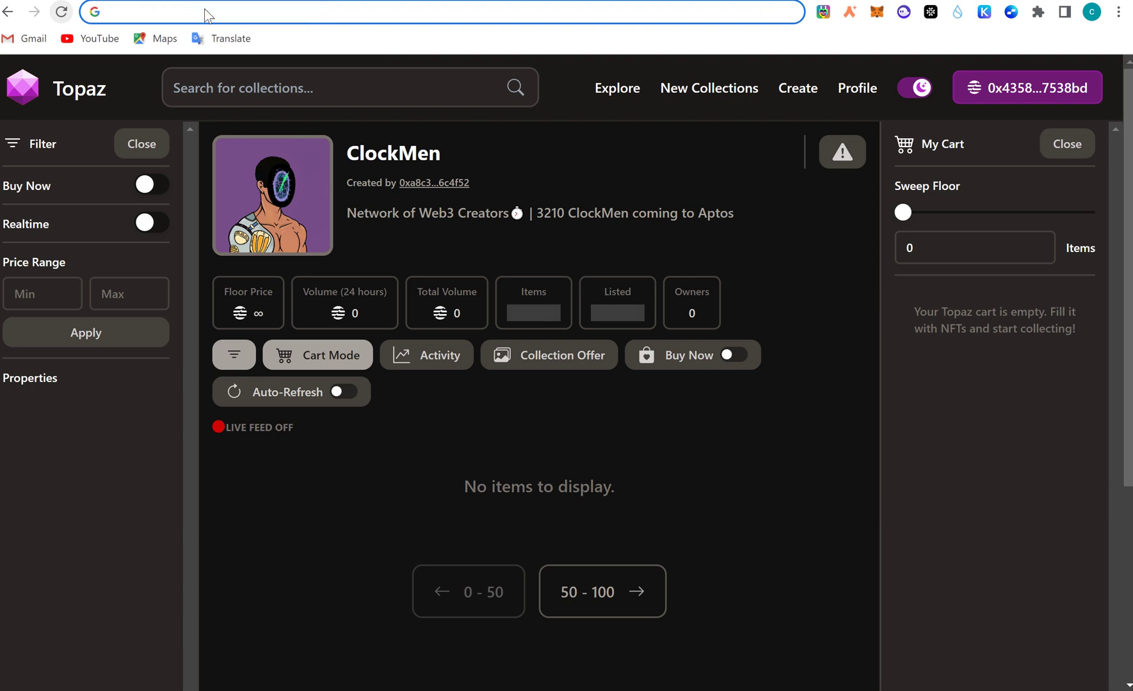
text(ki)
key(BackSpace)
key(BackSpace)
text(liqu)
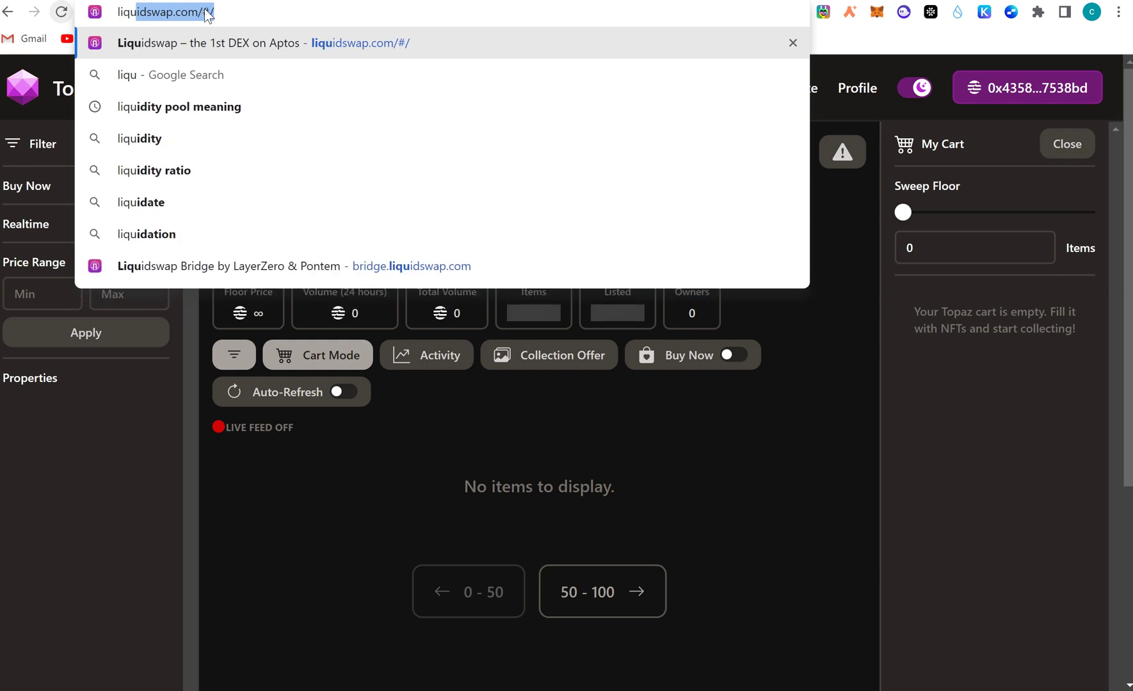
key(Return)
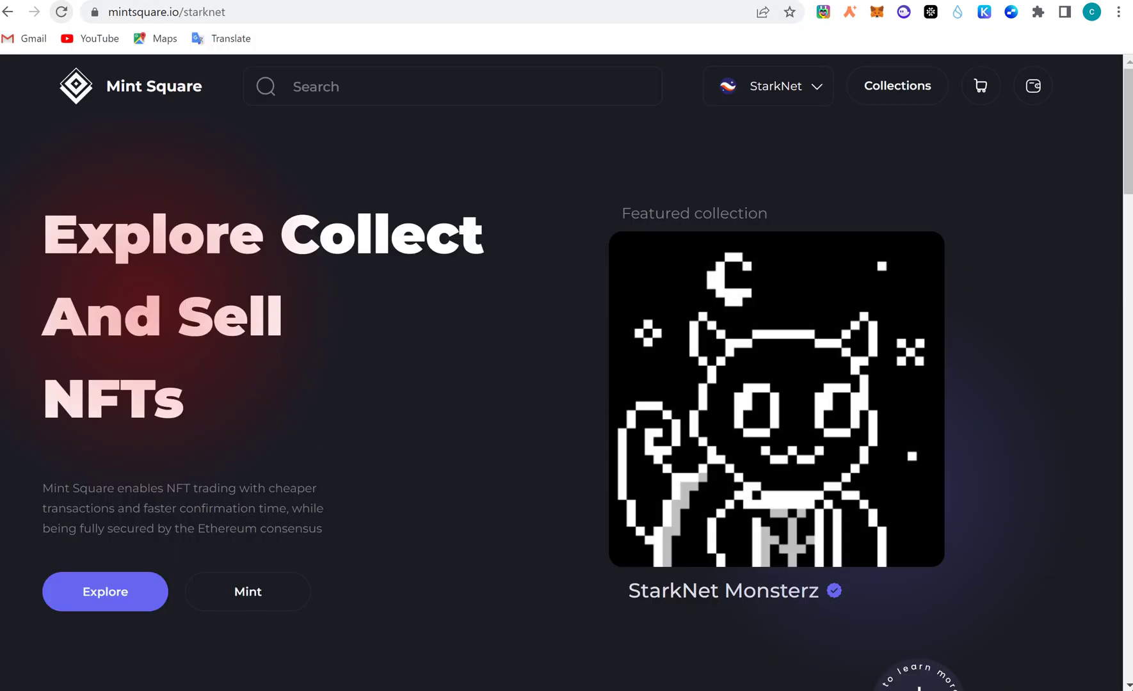
Replace the Mint Square page with the BlueMove marketplace at bluemove.net.
click(203, 16)
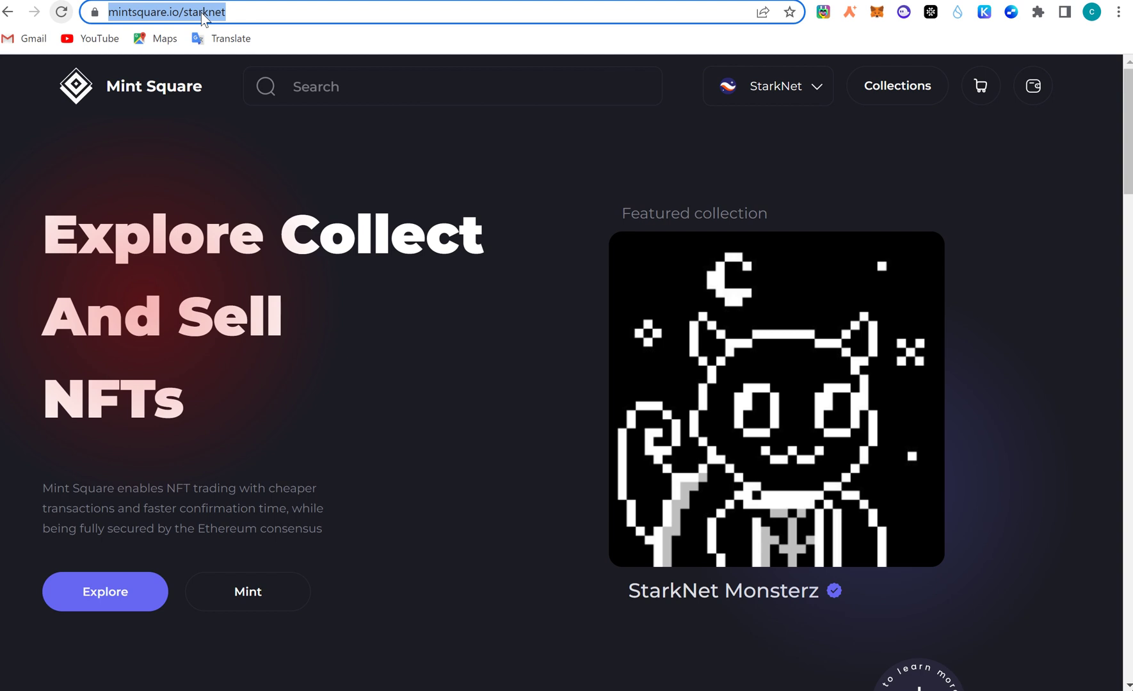
text(blue)
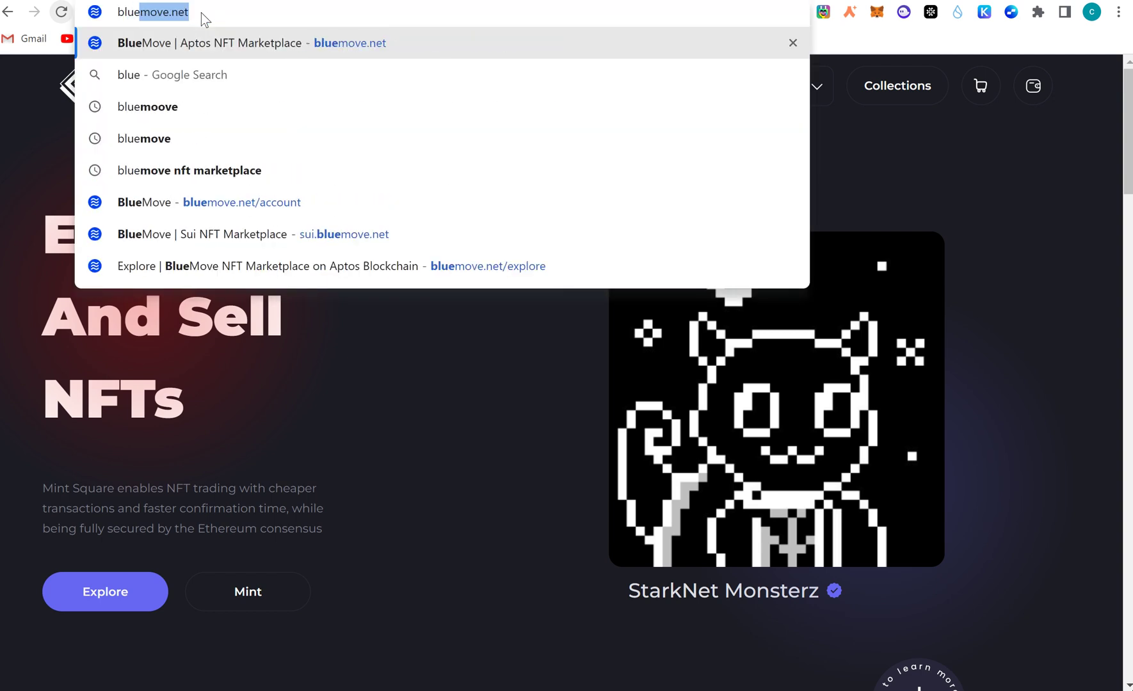
key(Return)
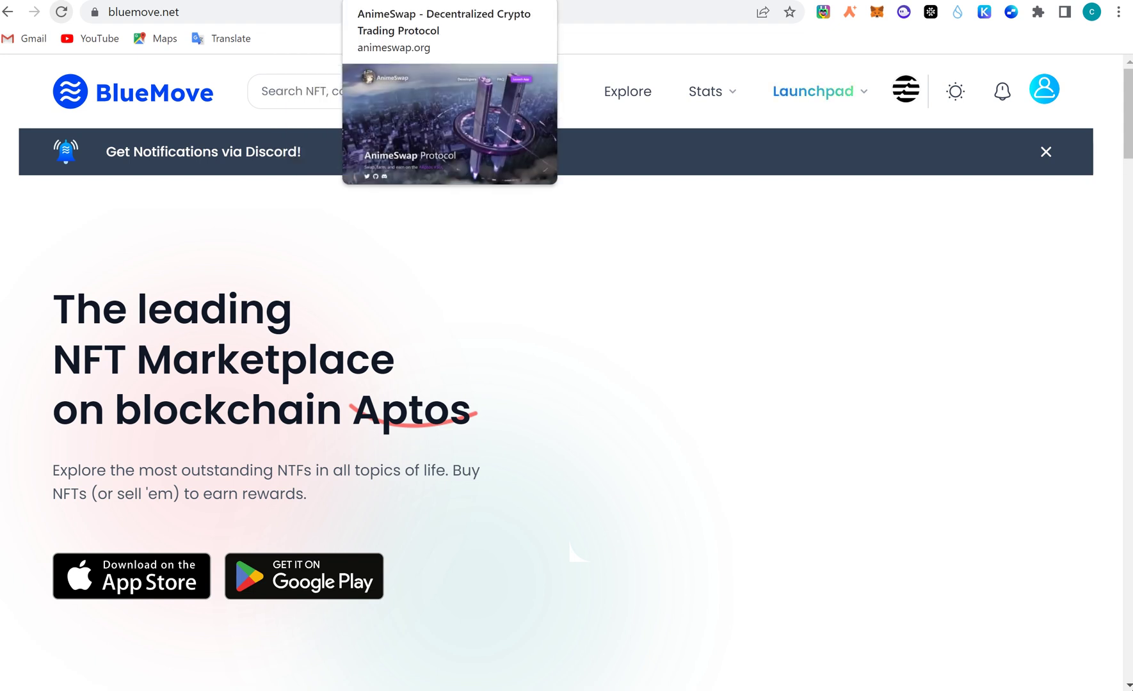
Look over the open AnimeSwap and Liquidswap pages and return to the BlueMove home page.
click(410, 0)
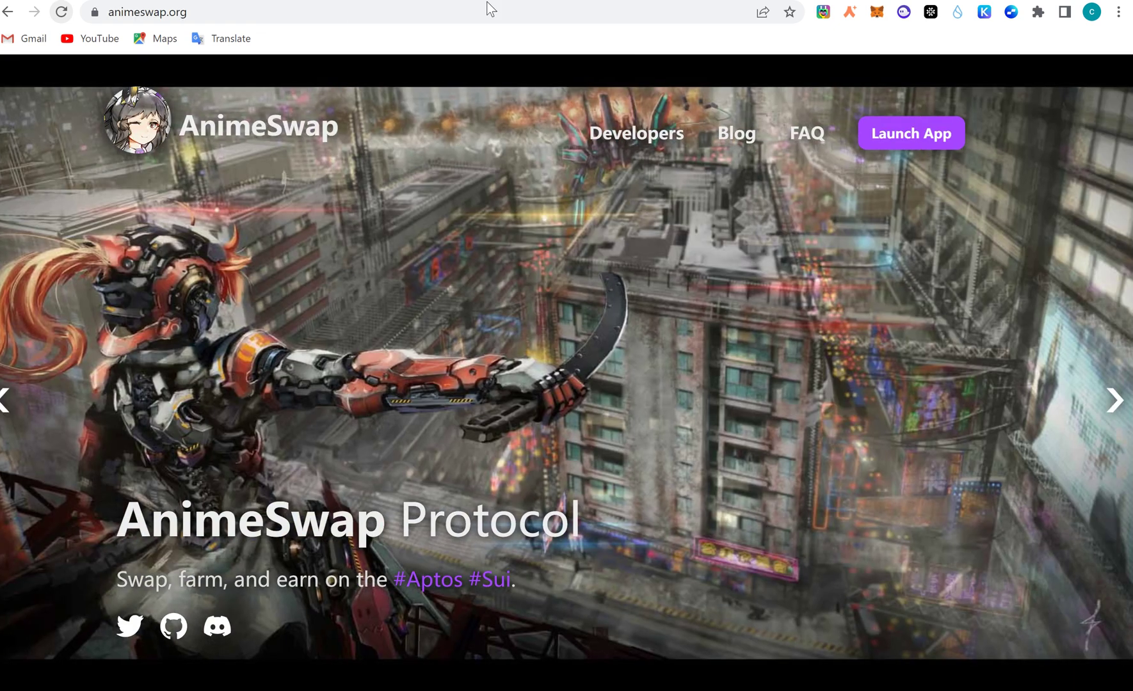
key(ctrl+Tab)
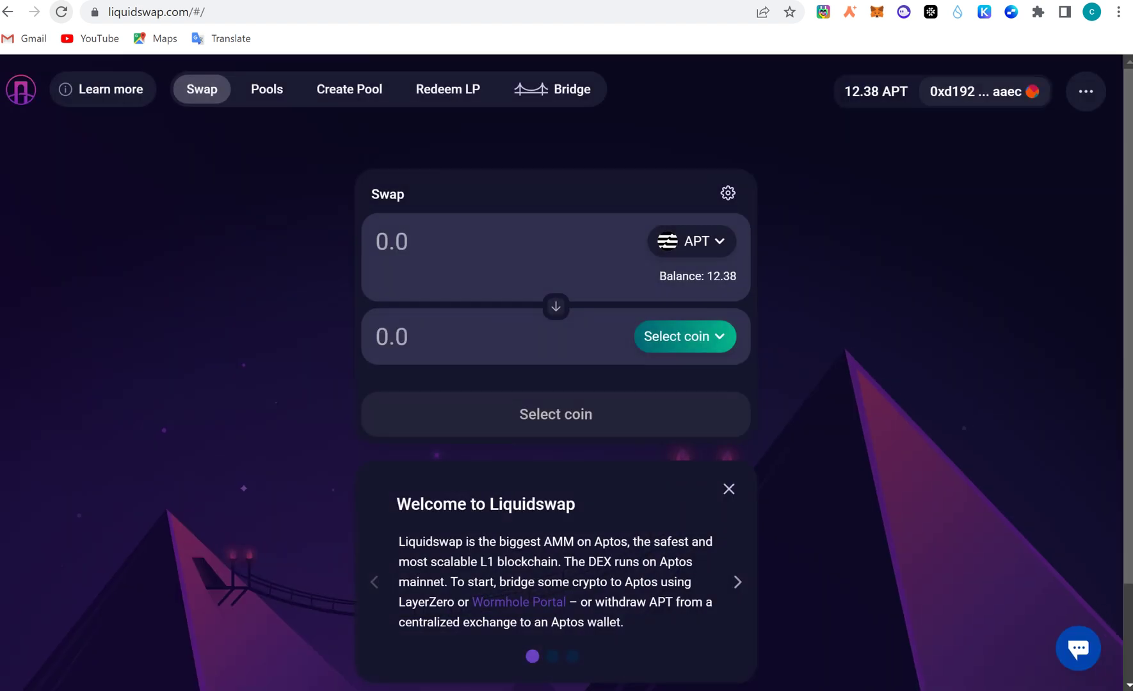
key(ctrl+Tab)
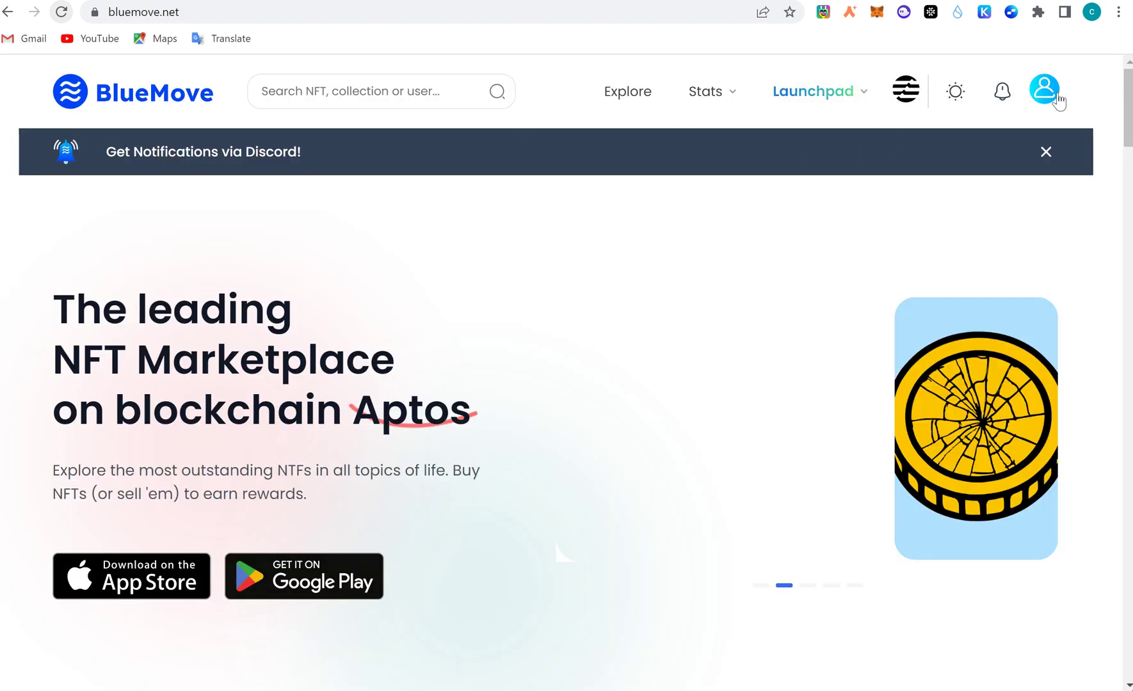
Disconnect the current wallet from BlueMove and open the wallet connection page.
click(1056, 102)
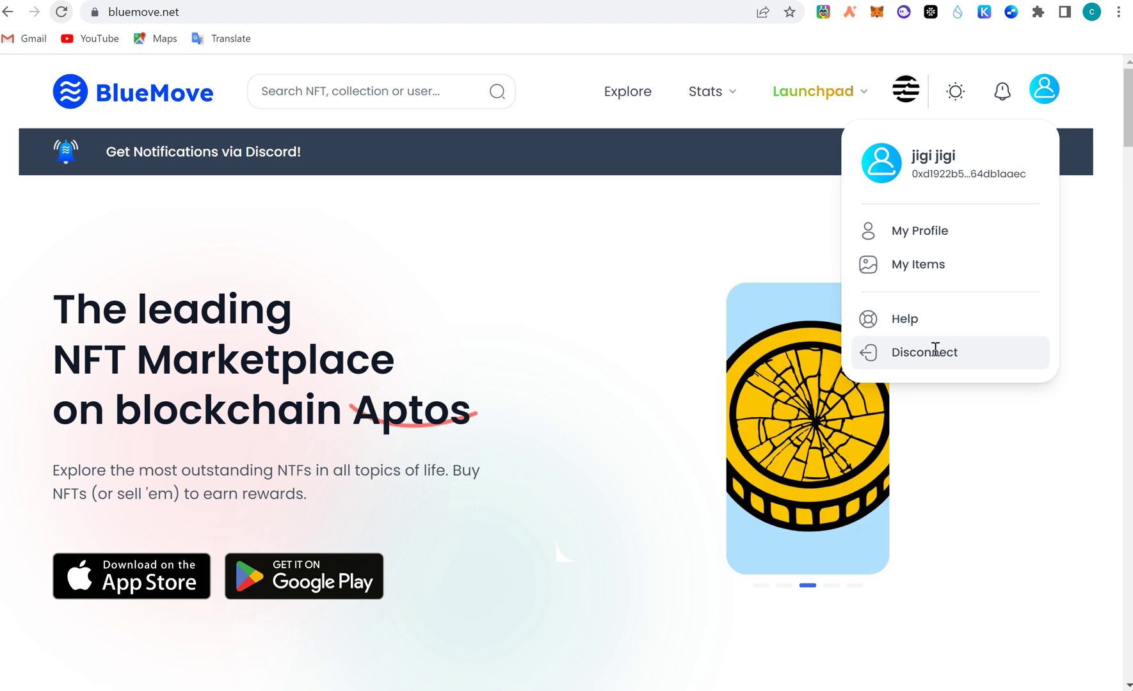
click(934, 352)
click(1003, 94)
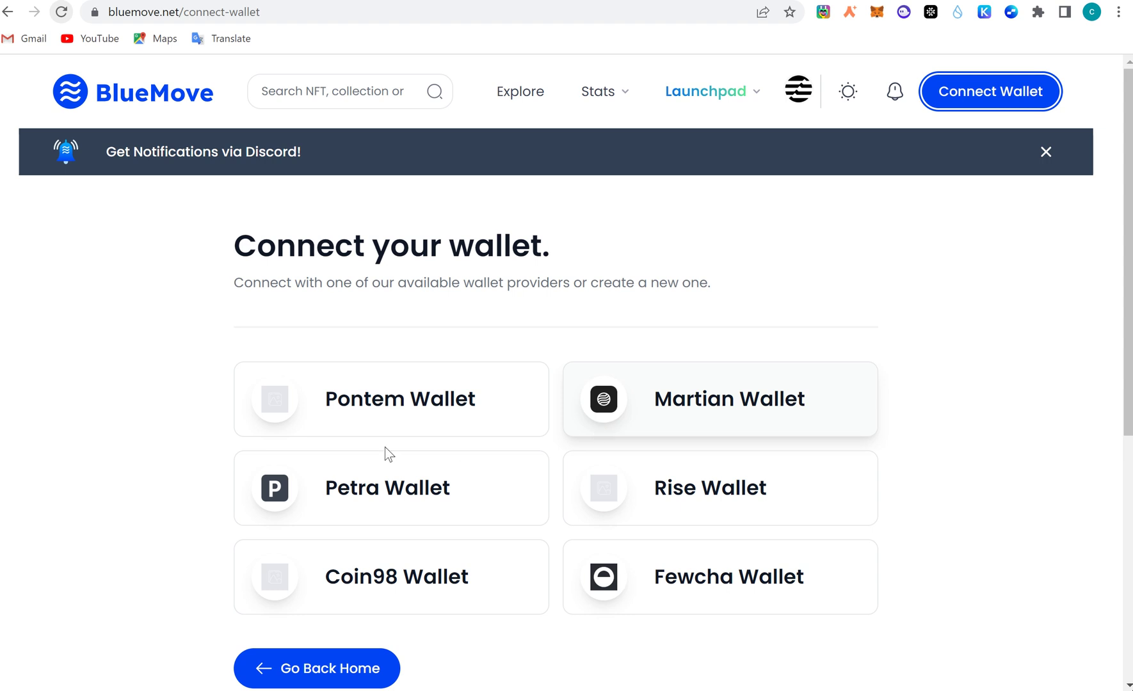
Try to connect the Martian Wallet to BlueMove.
click(698, 430)
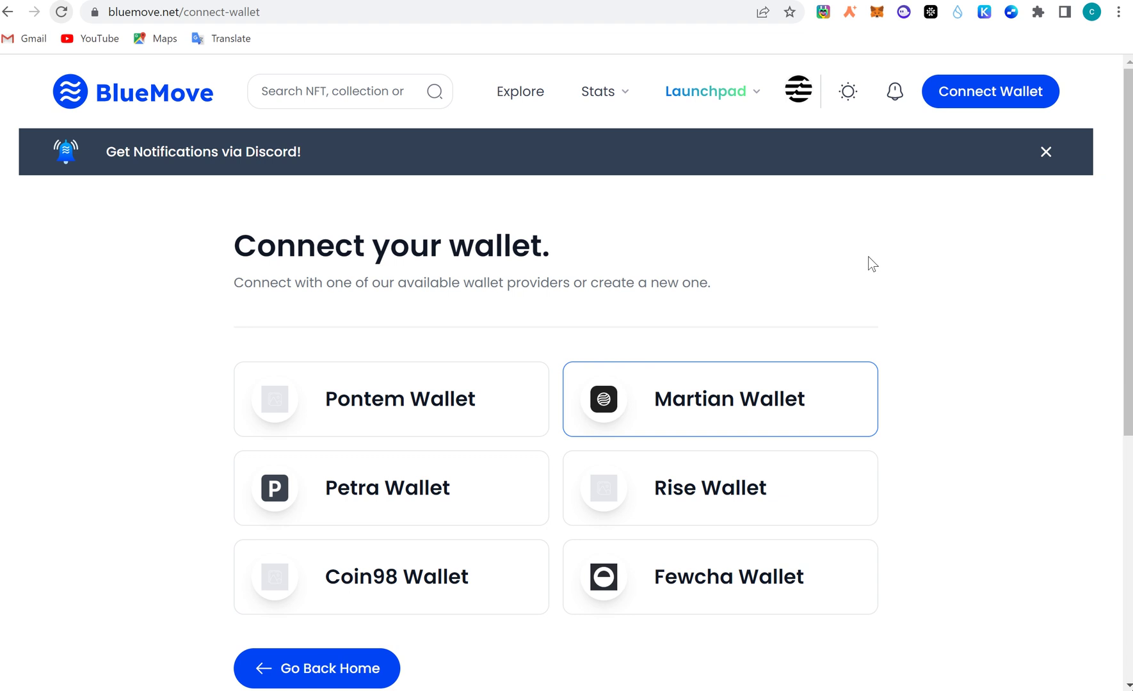
triple_click(767, 398)
click(927, 291)
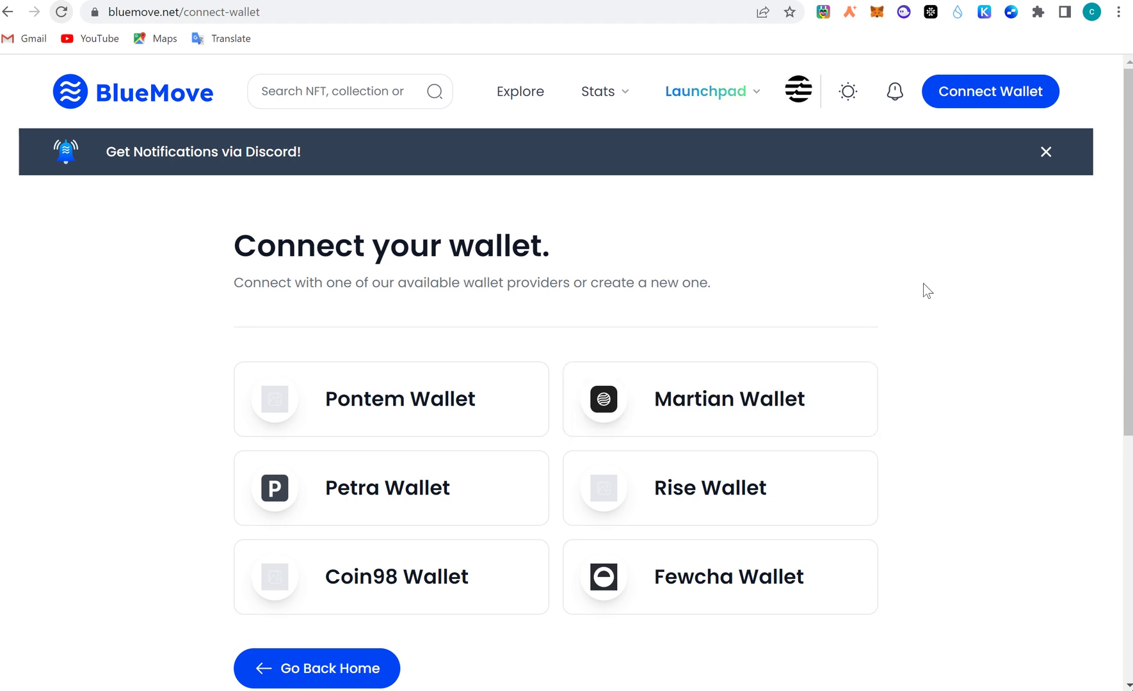
Reload the page and connect the Martian Wallet, entering the wallet password and approving the BlueMove sign-in request.
click(61, 12)
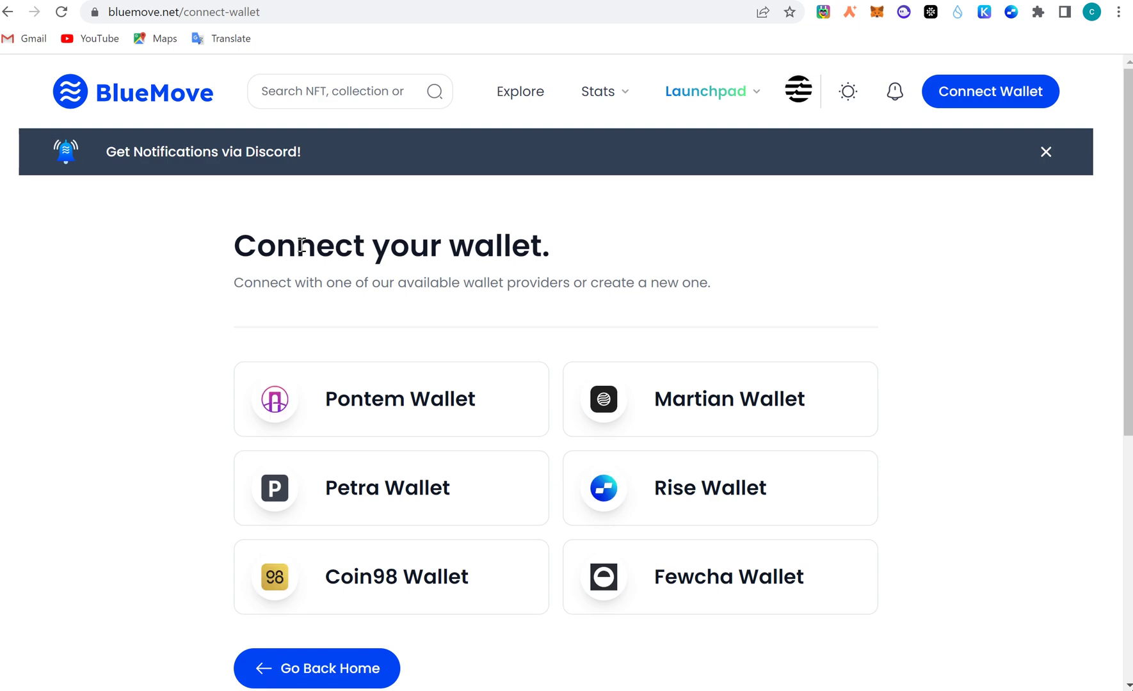
click(737, 404)
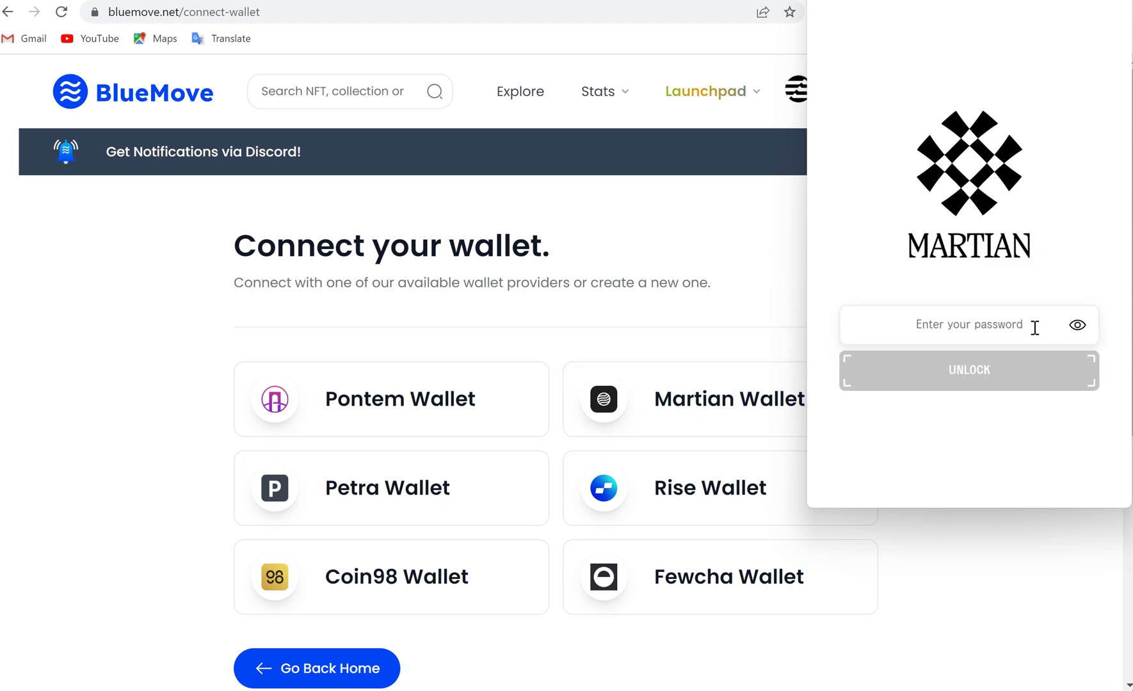
text(•••••••••••)
key(Return)
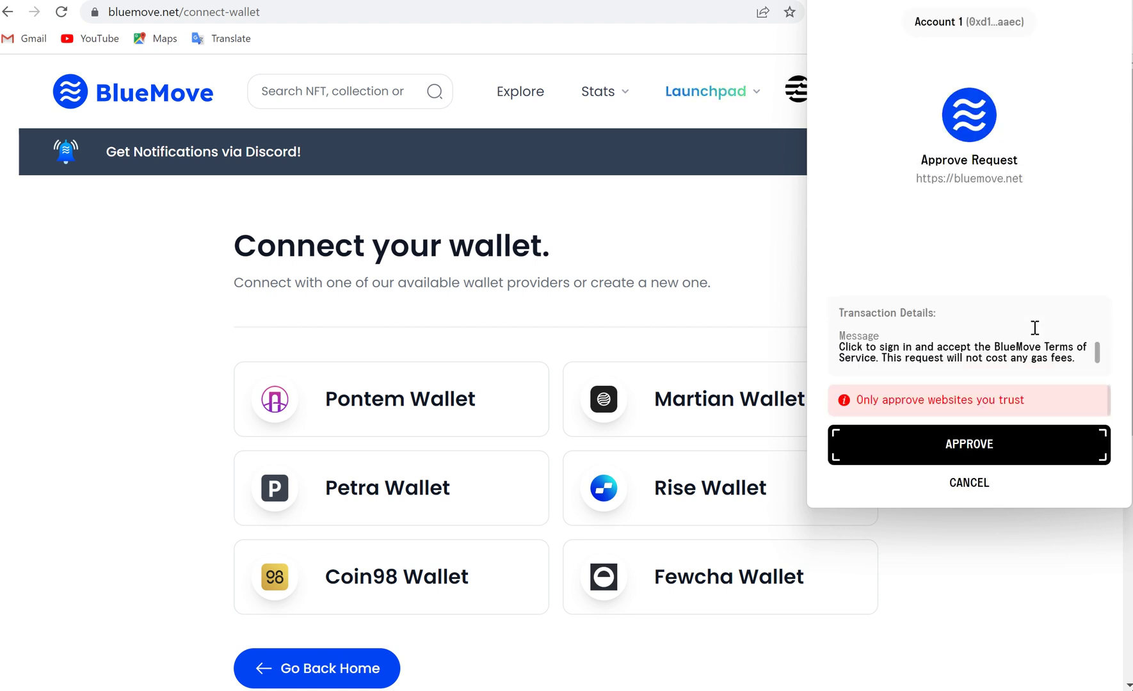
click(971, 450)
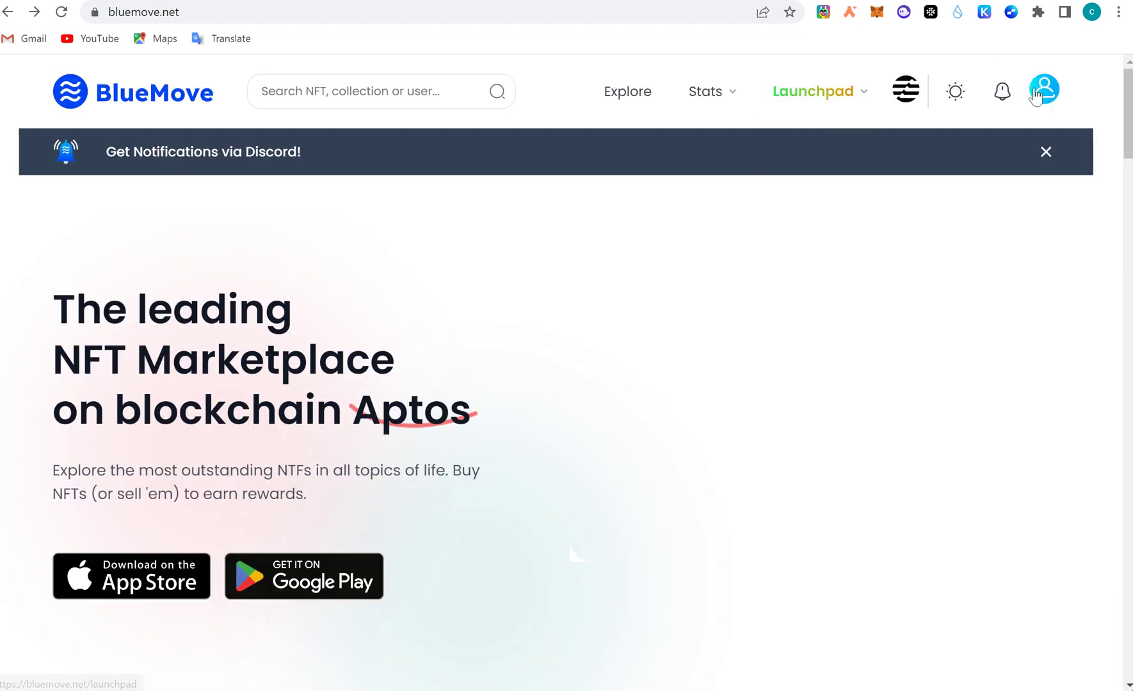
Open the account's profile settings and review the fields from username to wallet address.
mouse_move(1044, 89)
click(922, 230)
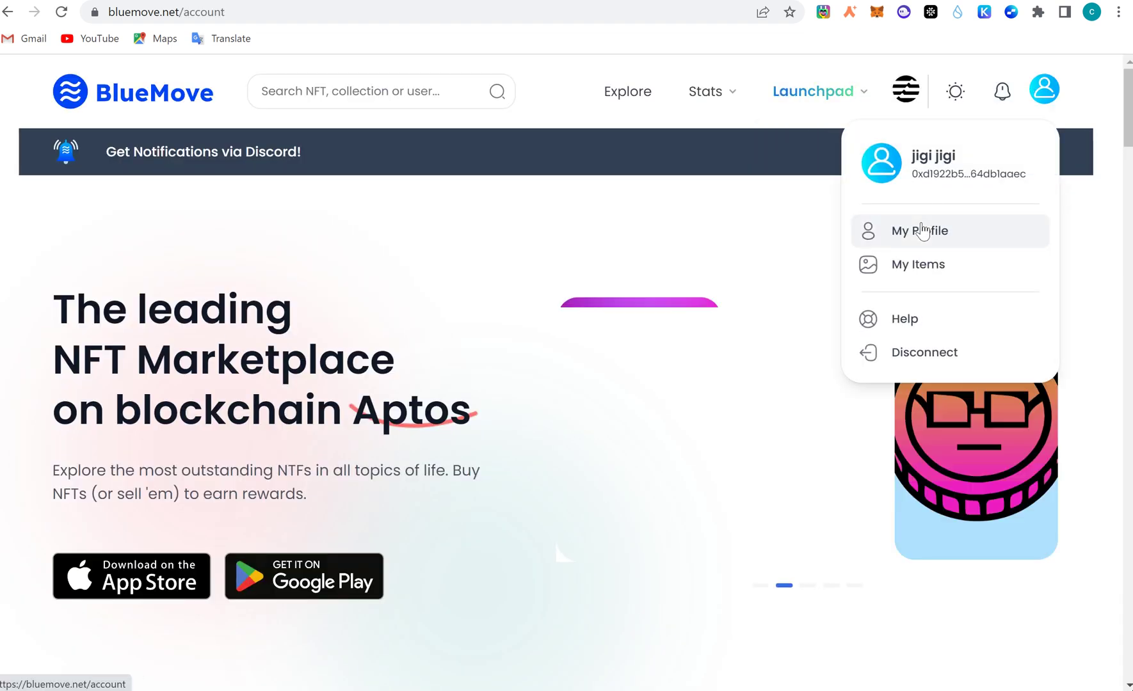
scroll(921, 230, down, 5)
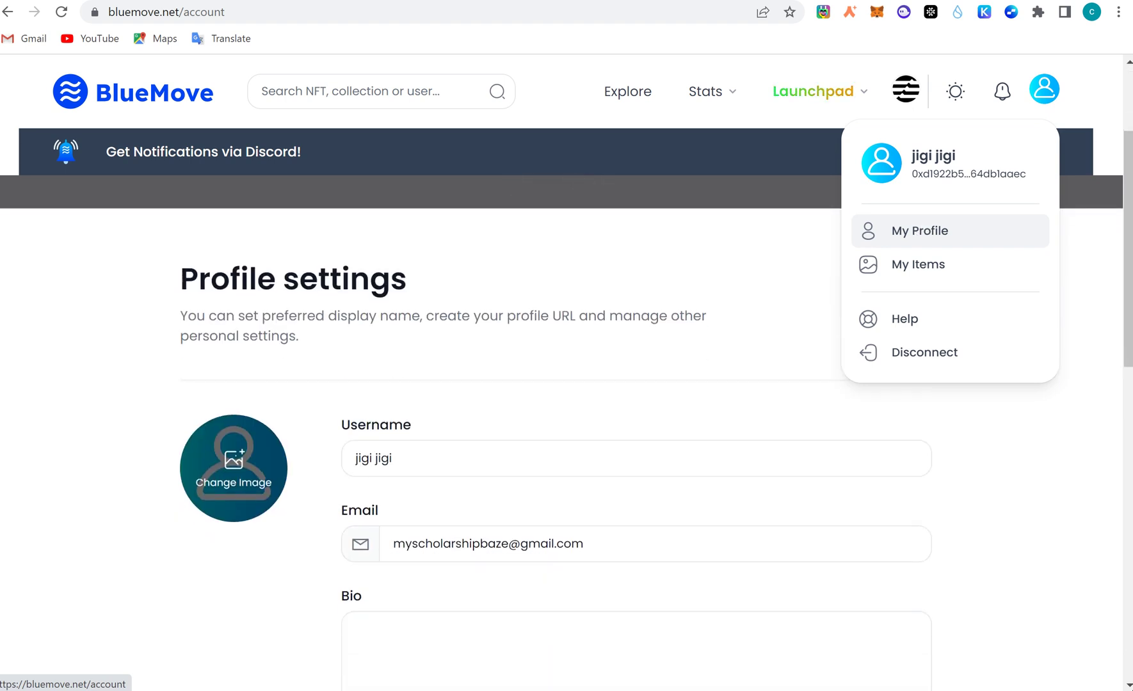
scroll(921, 230, down, 10)
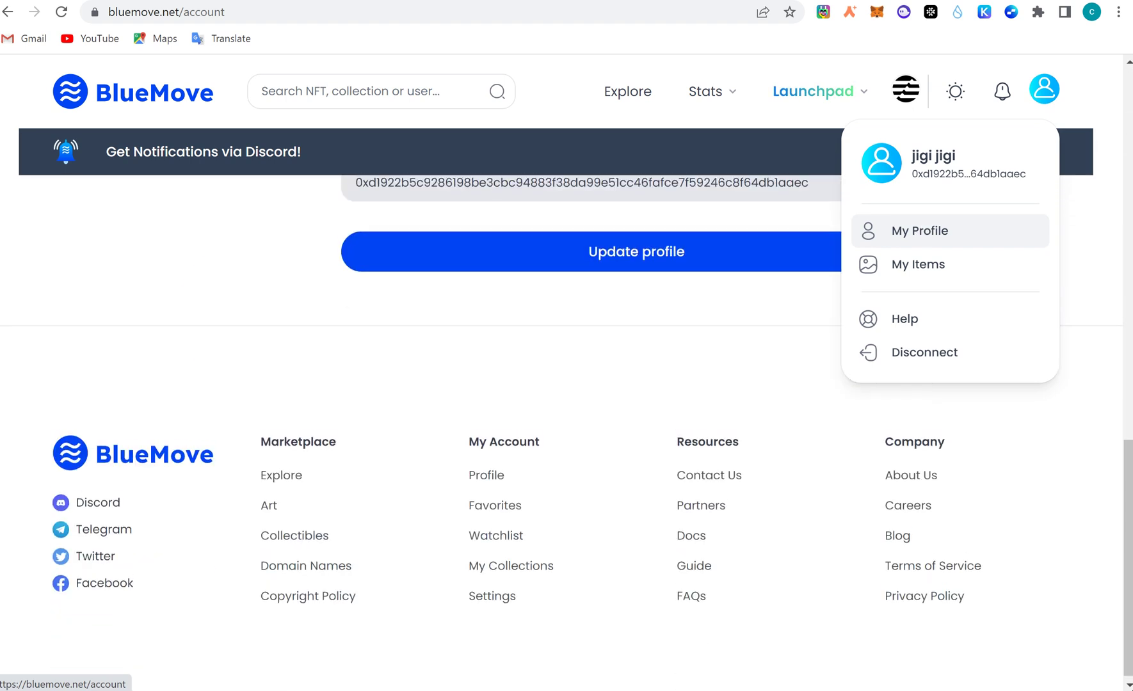
scroll(921, 230, up, 1)
scroll(922, 231, up, 2)
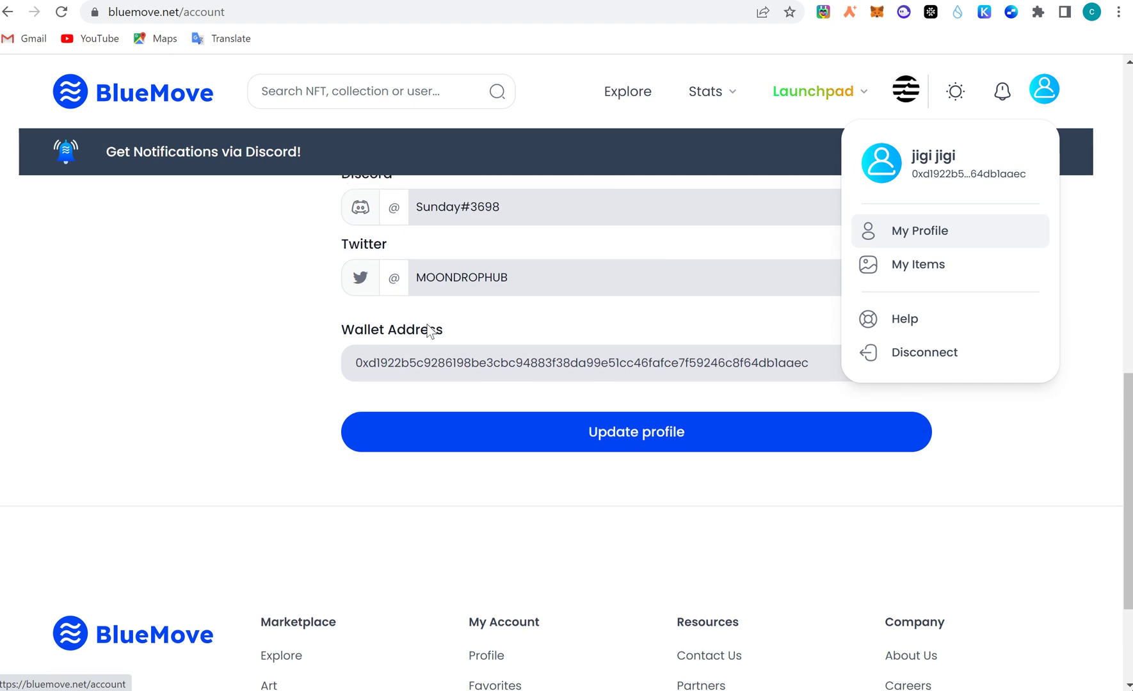
click(1078, 275)
scroll(672, 347, up, 4)
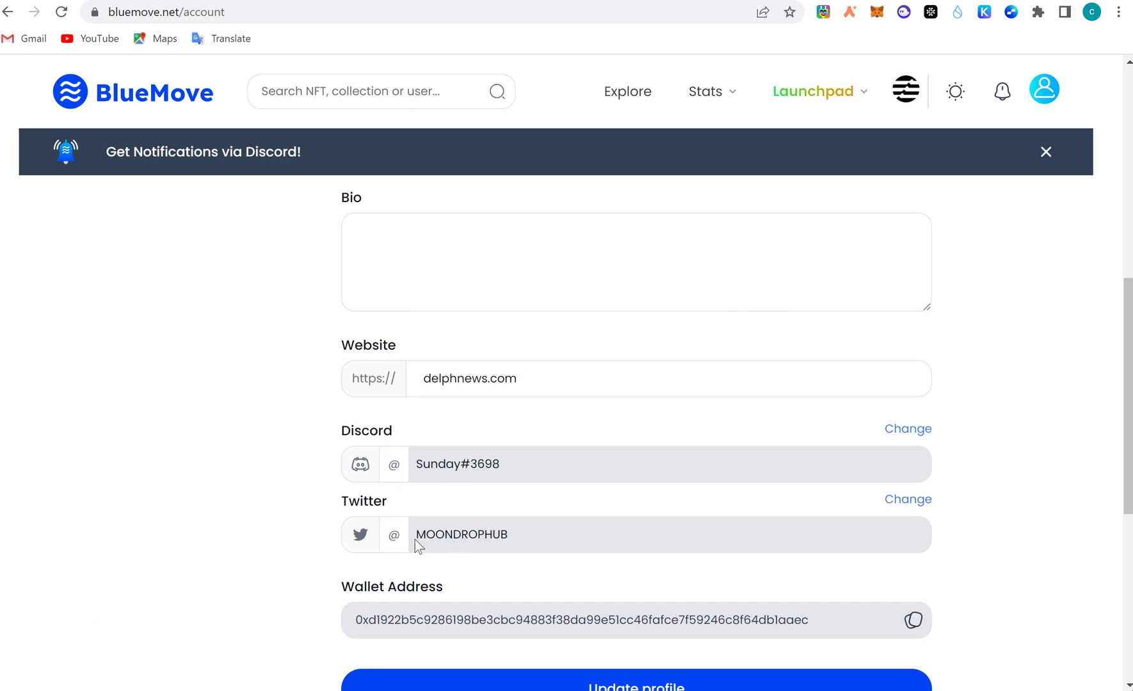
scroll(580, 516, up, 6)
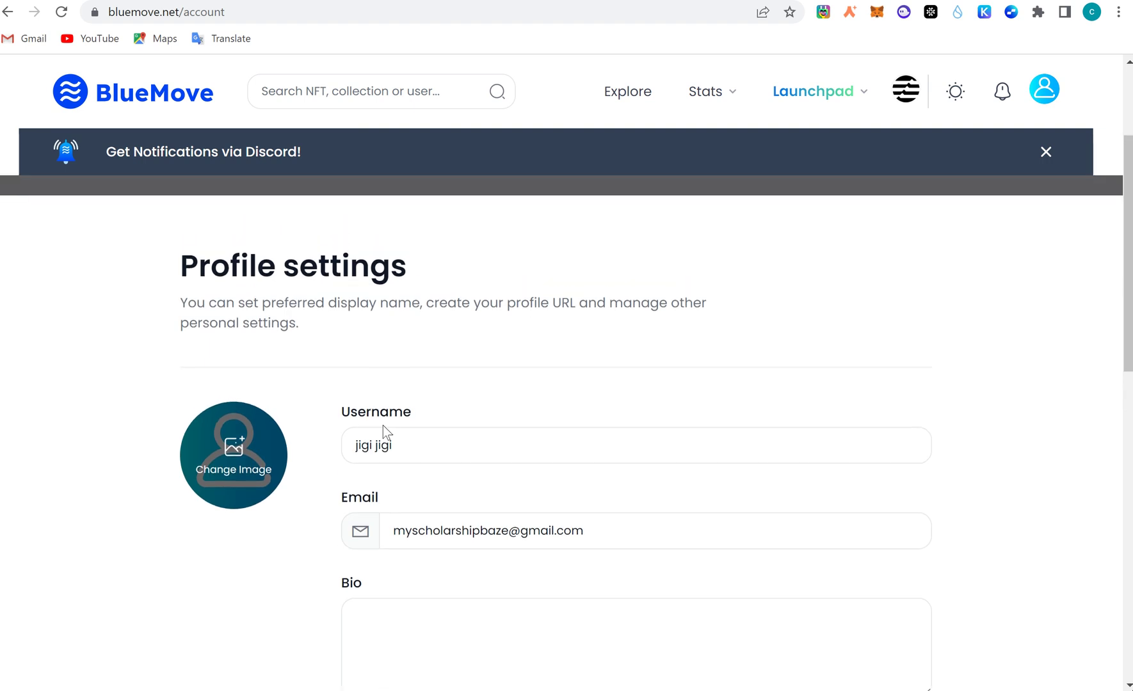
Replace the profile's username with "wayo wayo".
click(401, 450)
key(BackSpace)
key(BackSpace)
key(BackSpace)
key(BackSpace)
key(BackSpace)
key(BackSpace)
key(BackSpace)
key(BackSpace)
key(BackSpace)
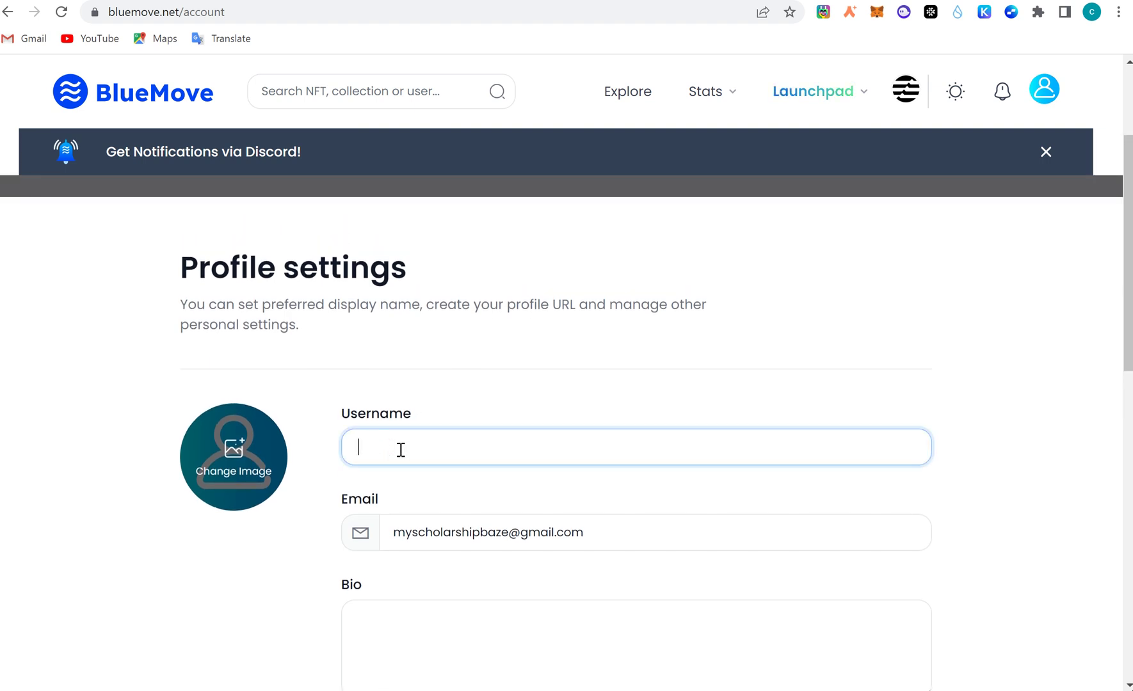
text(wayo wayo)
Set the profile's bio to "an nft degen" and save the profile changes.
scroll(400, 450, down, 3)
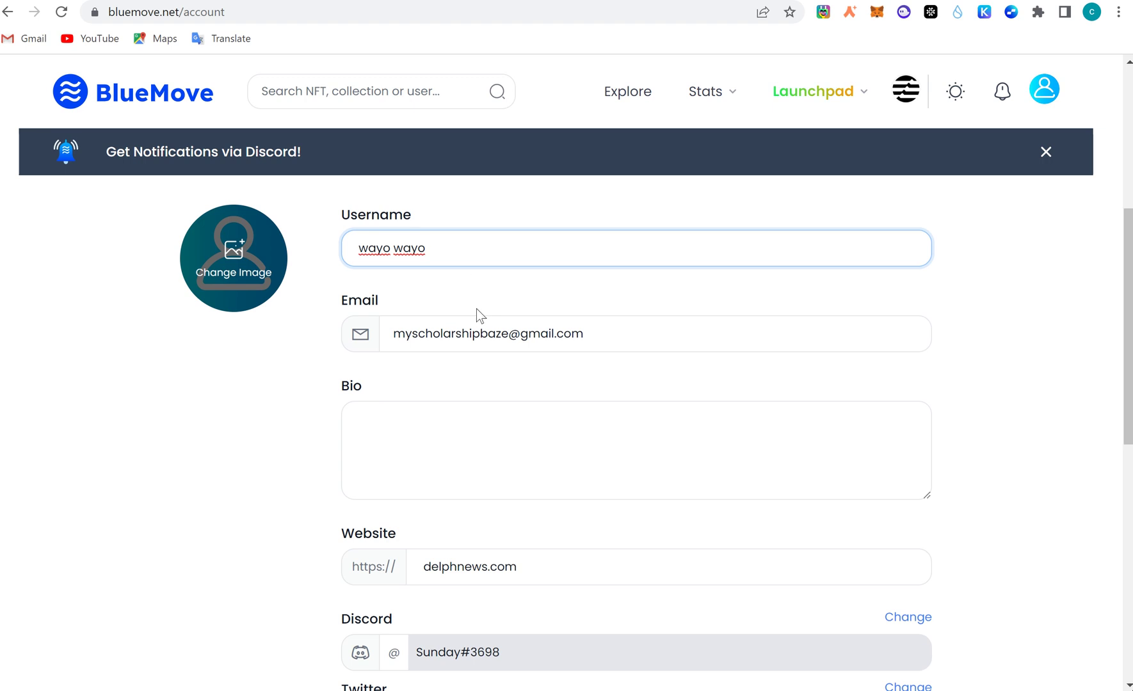
scroll(636, 416, down, 1)
click(417, 345)
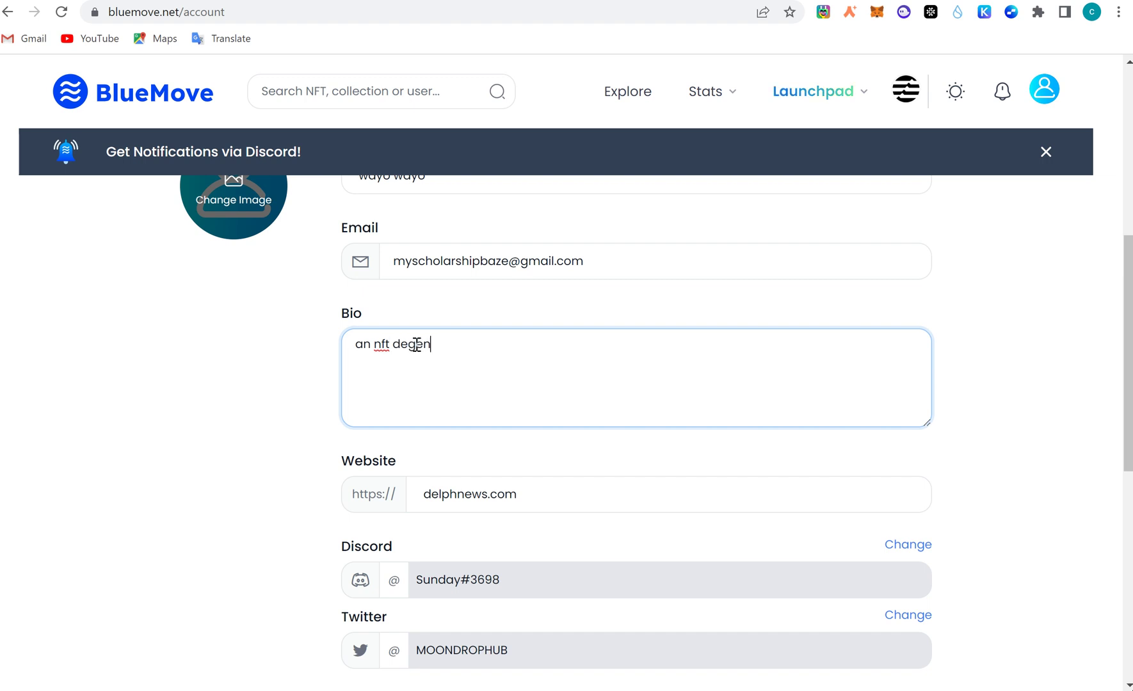
scroll(417, 345, down, 3)
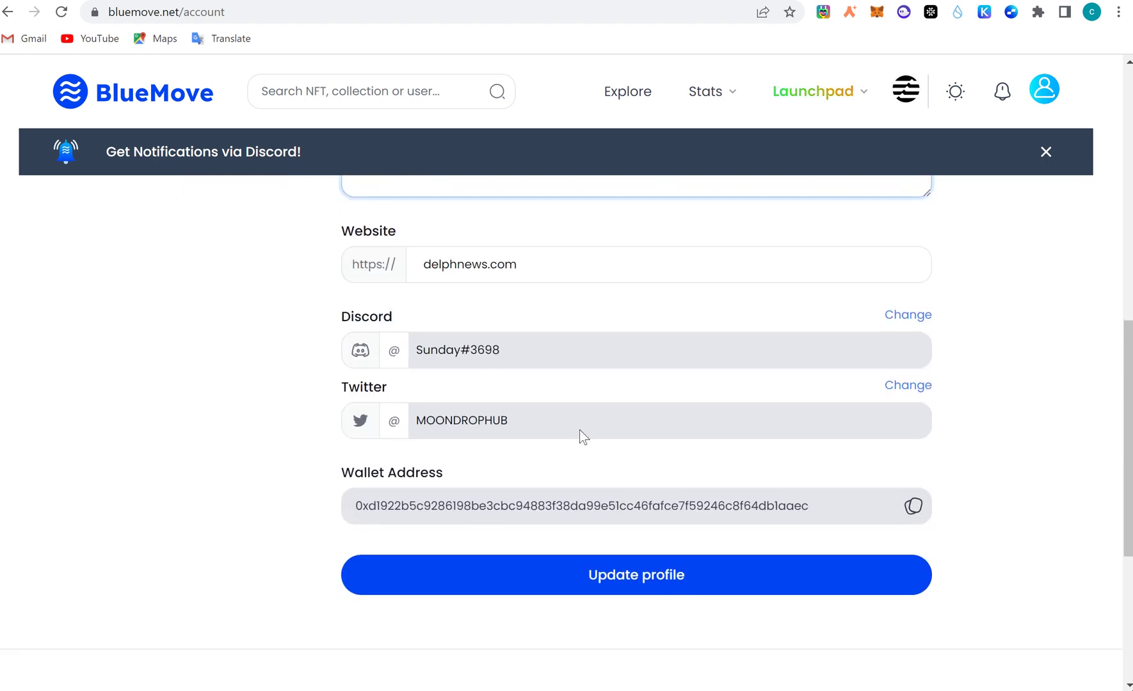
click(670, 593)
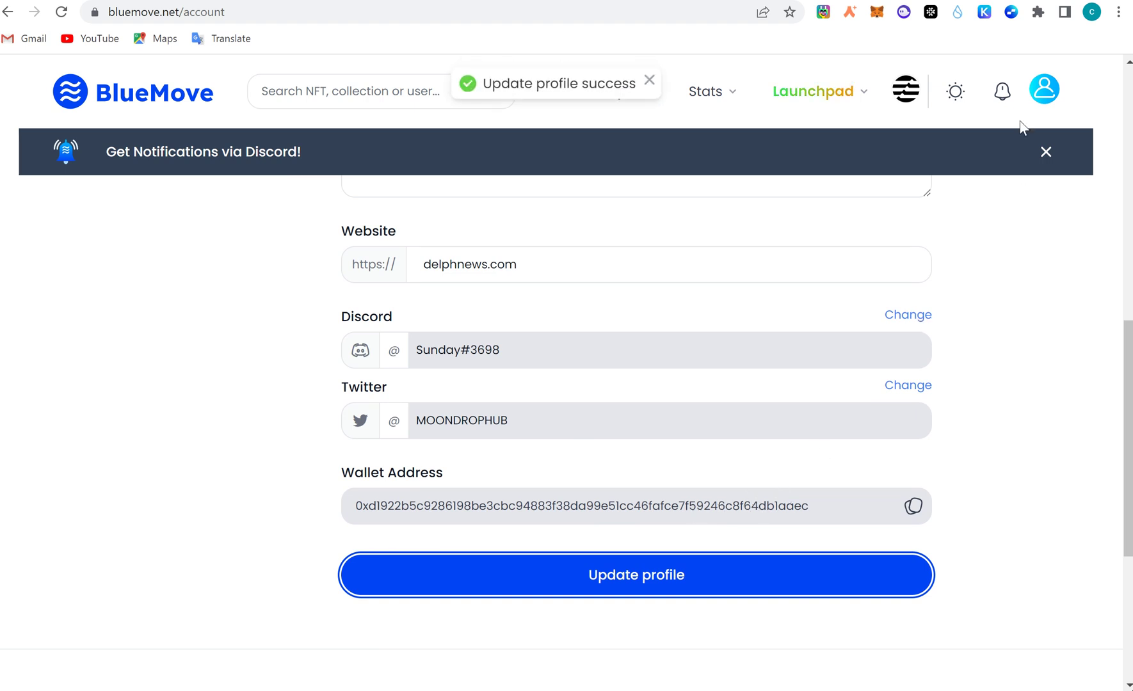
Check the username in the account menu and review the saved profile fields.
click(1043, 93)
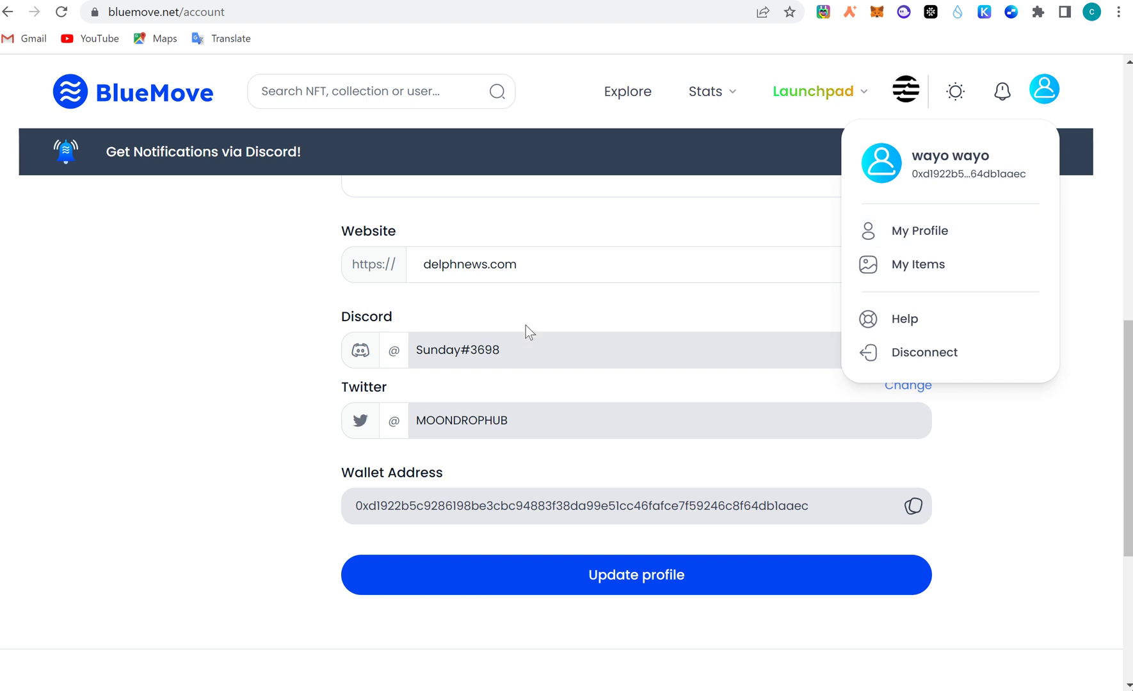
scroll(528, 331, up, 3)
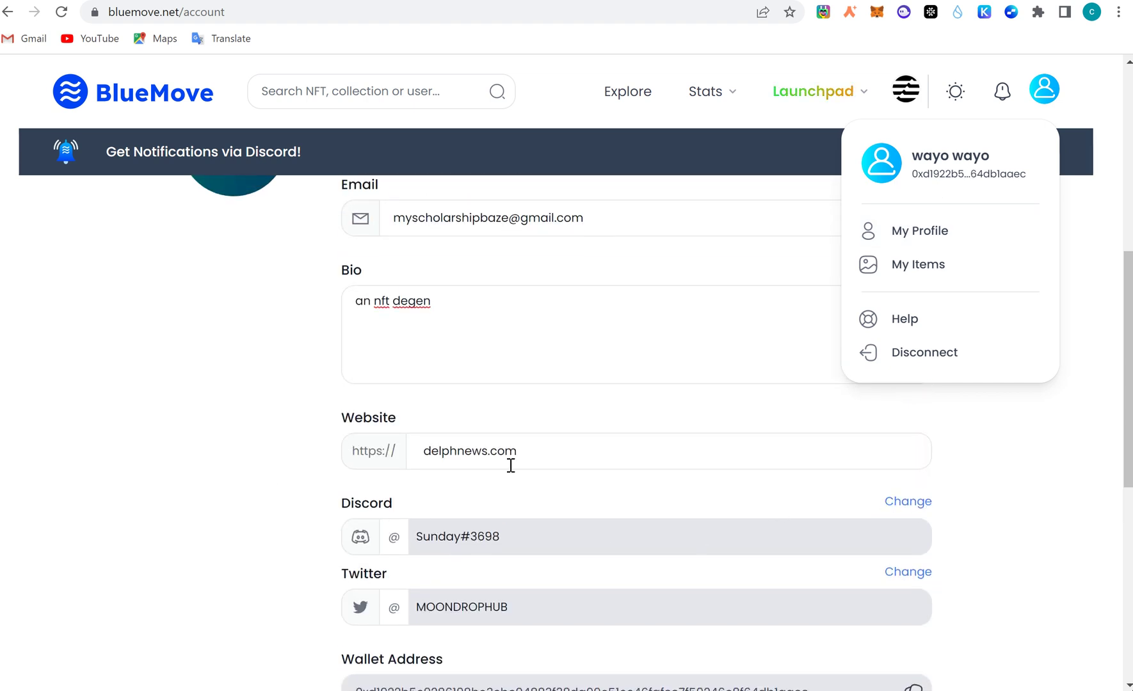
scroll(468, 548, down, 4)
scroll(331, 506, up, 1)
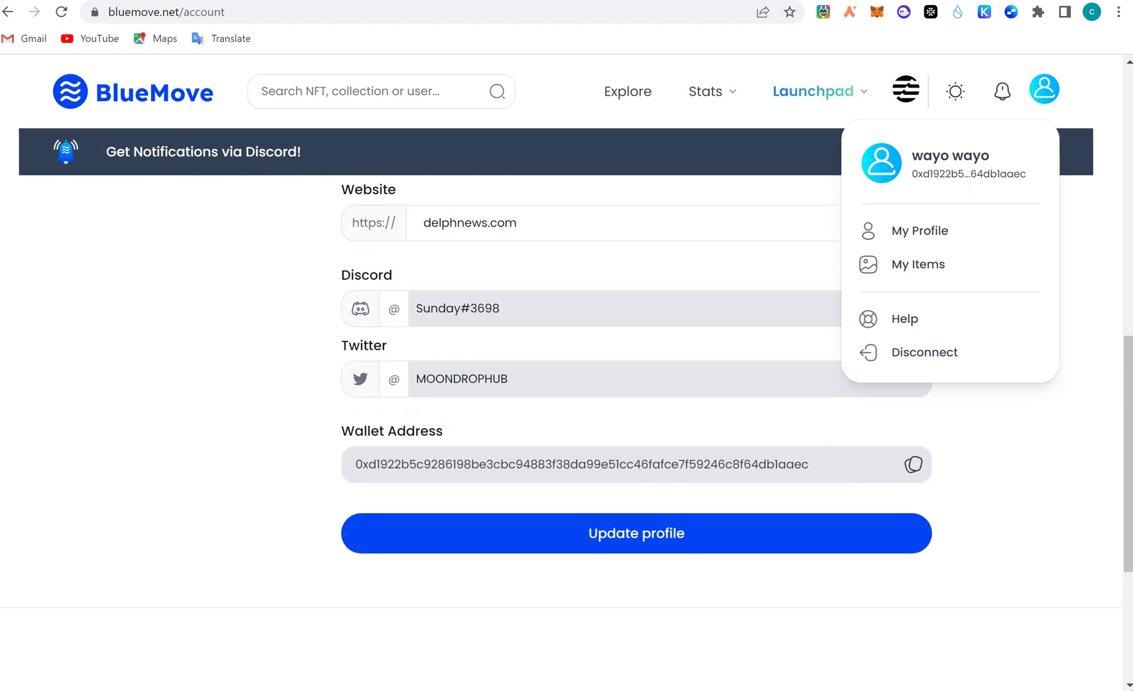
Open the verification page for changing the Twitter account linked to the profile.
click(699, 292)
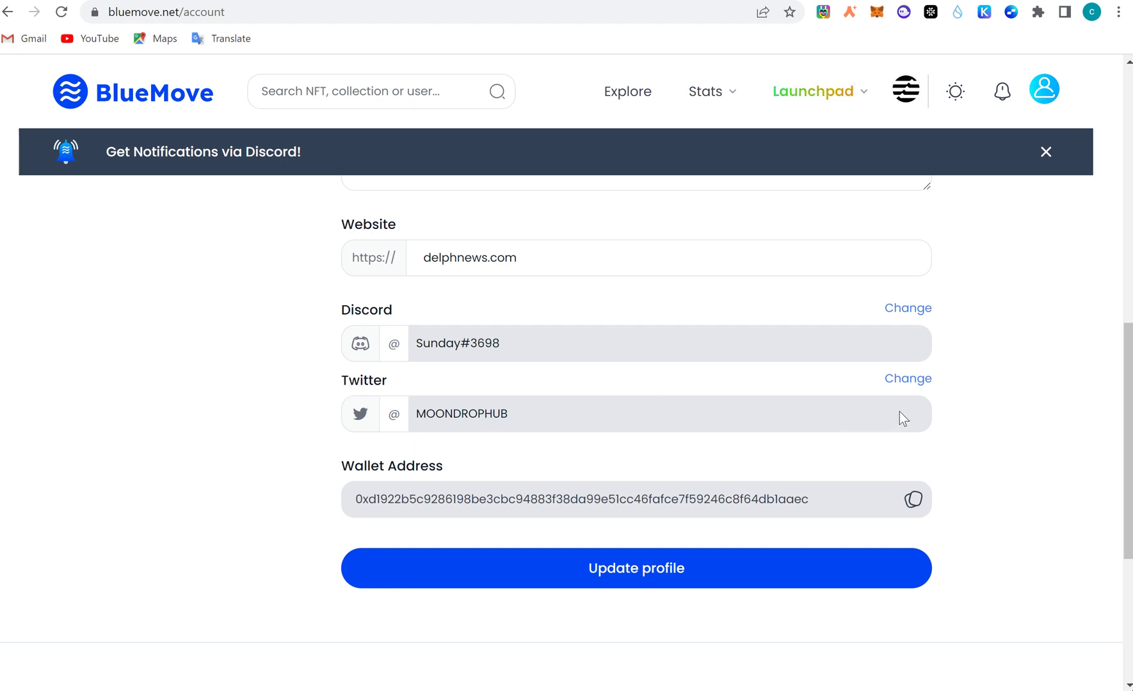
click(907, 380)
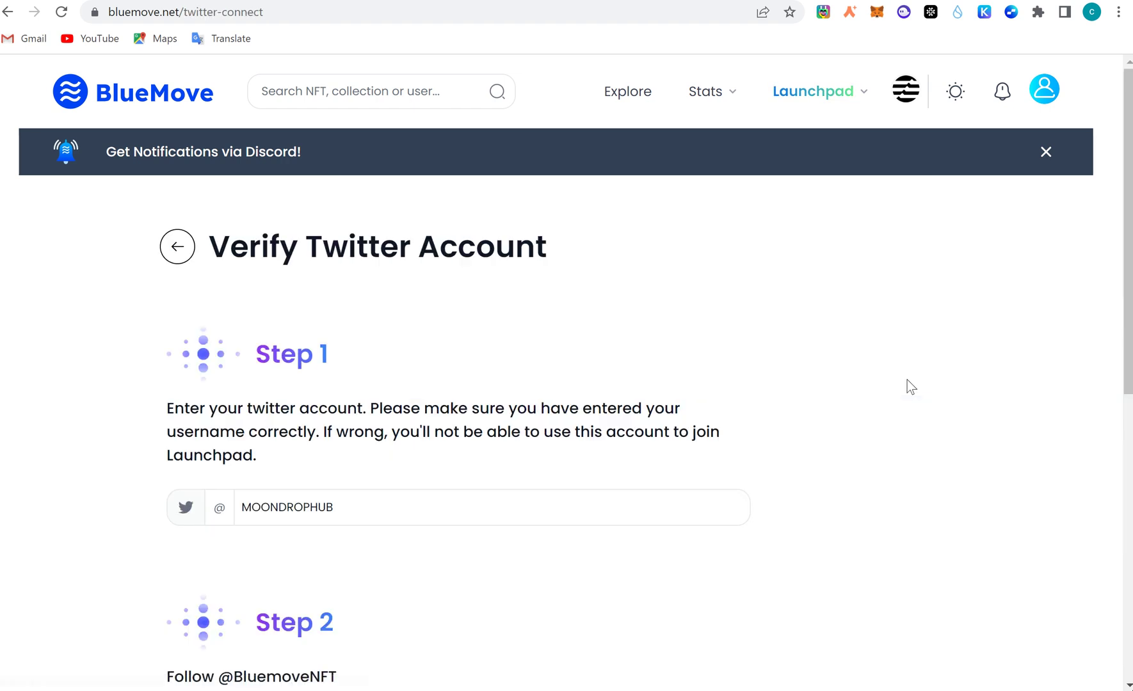
scroll(907, 379, down, 3)
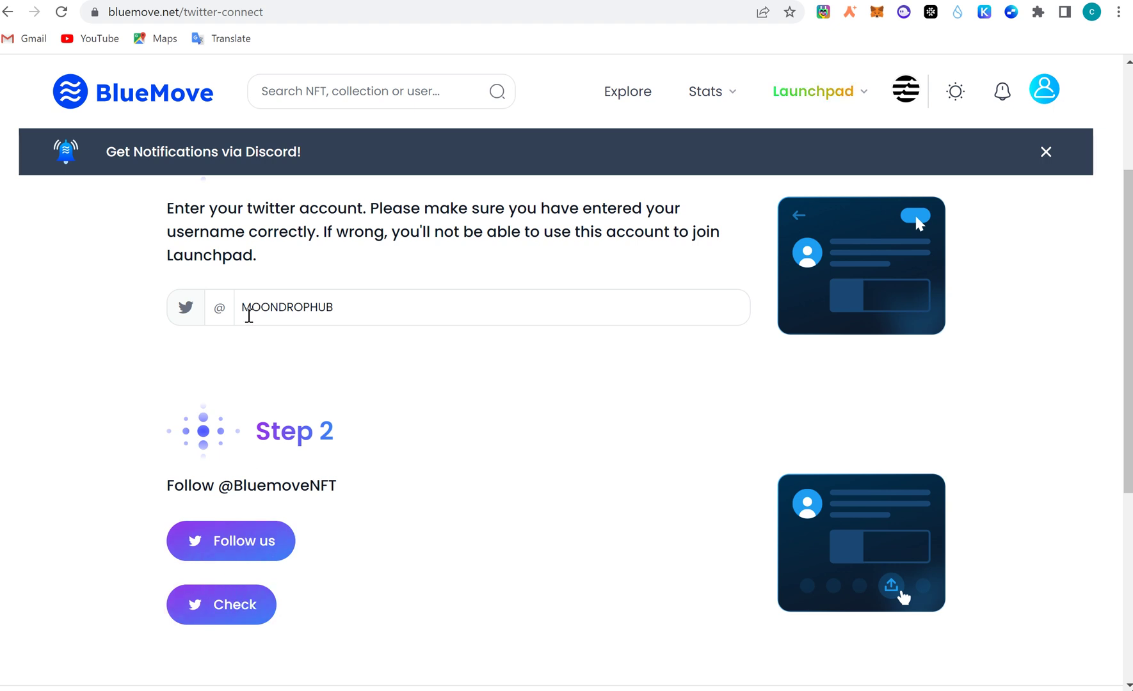
scroll(90, 187, up, 3)
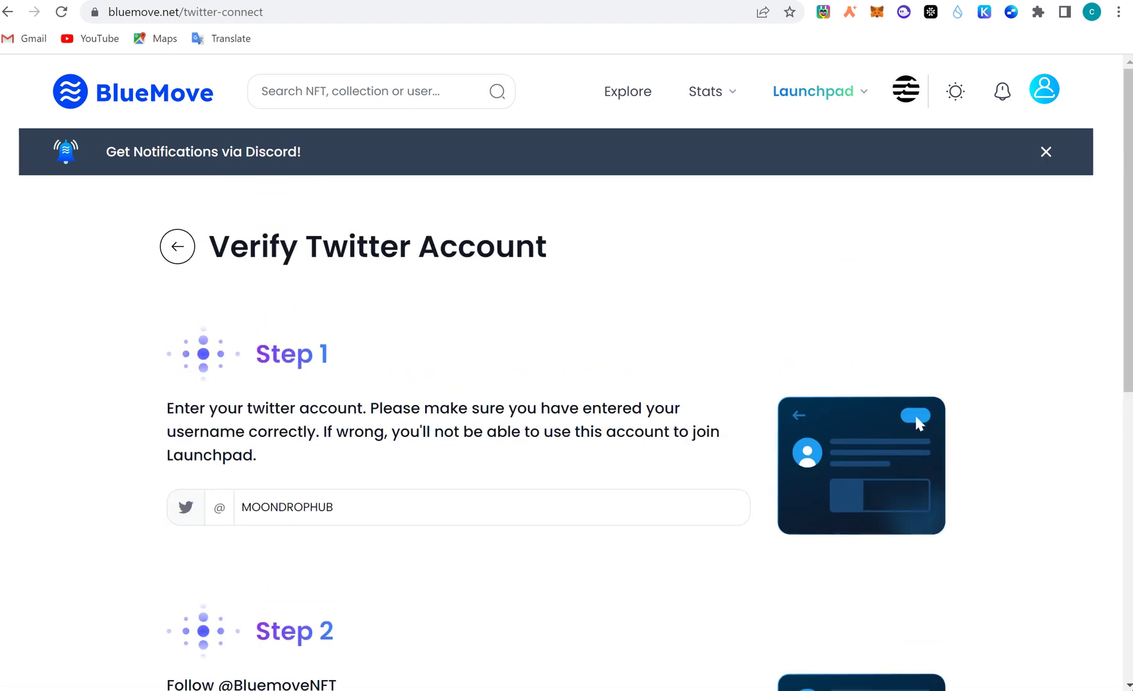
scroll(569, 435, down, 7)
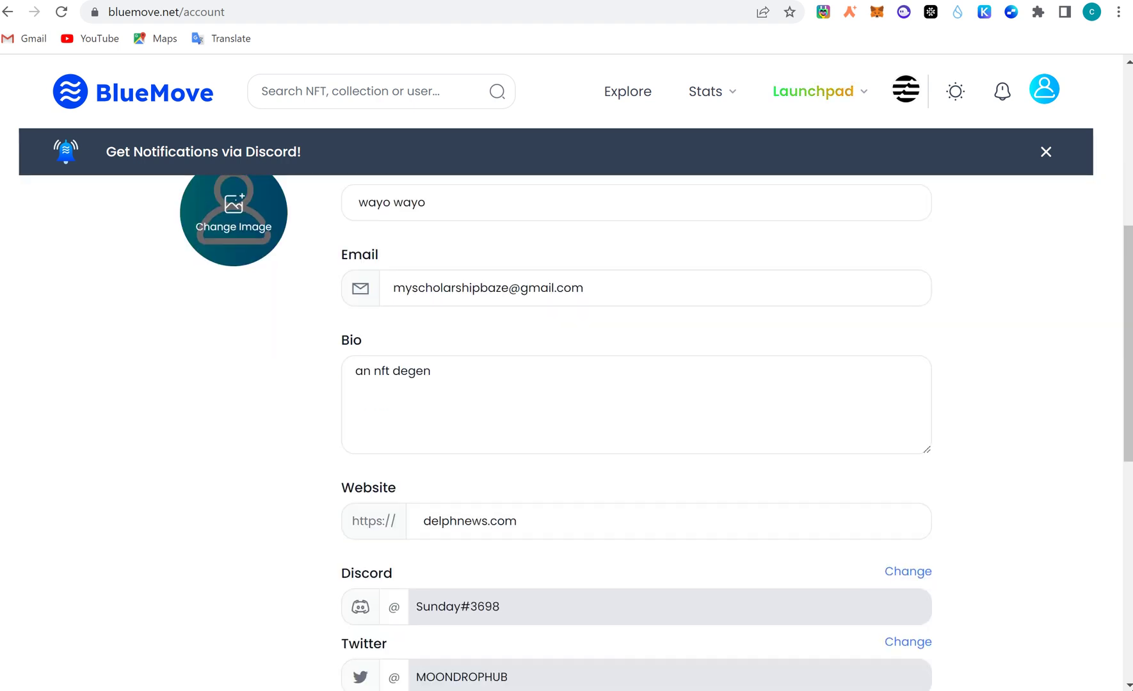
Start changing the Discord account linked to the profile.
scroll(570, 436, down, 2)
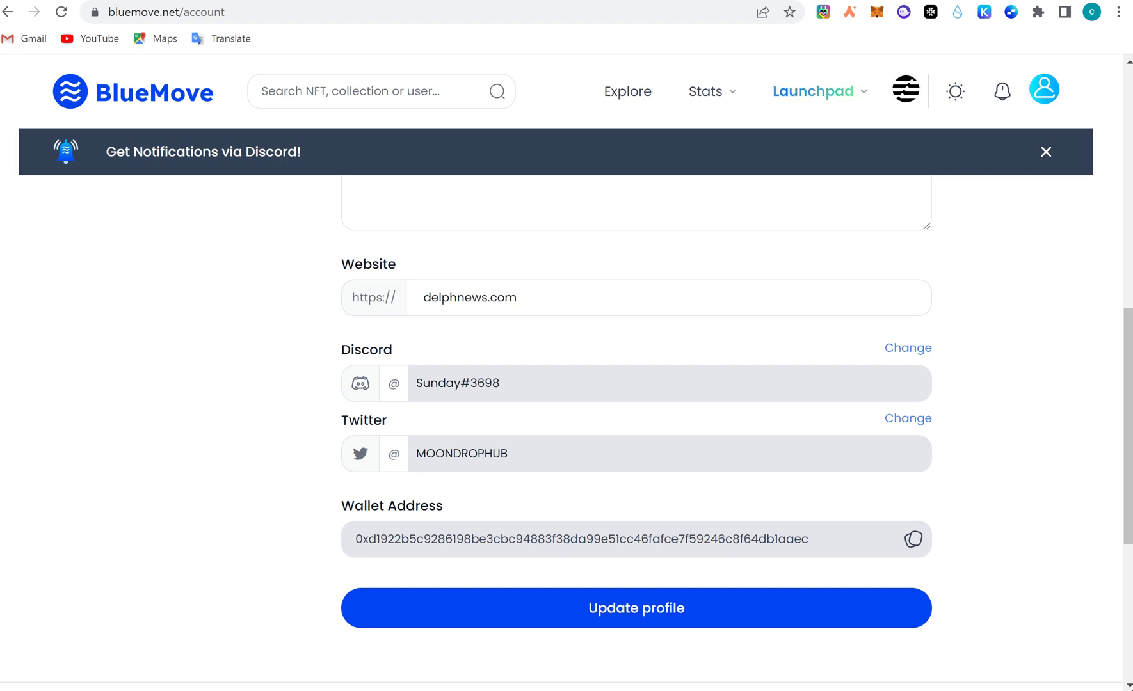
click(907, 348)
click(651, 634)
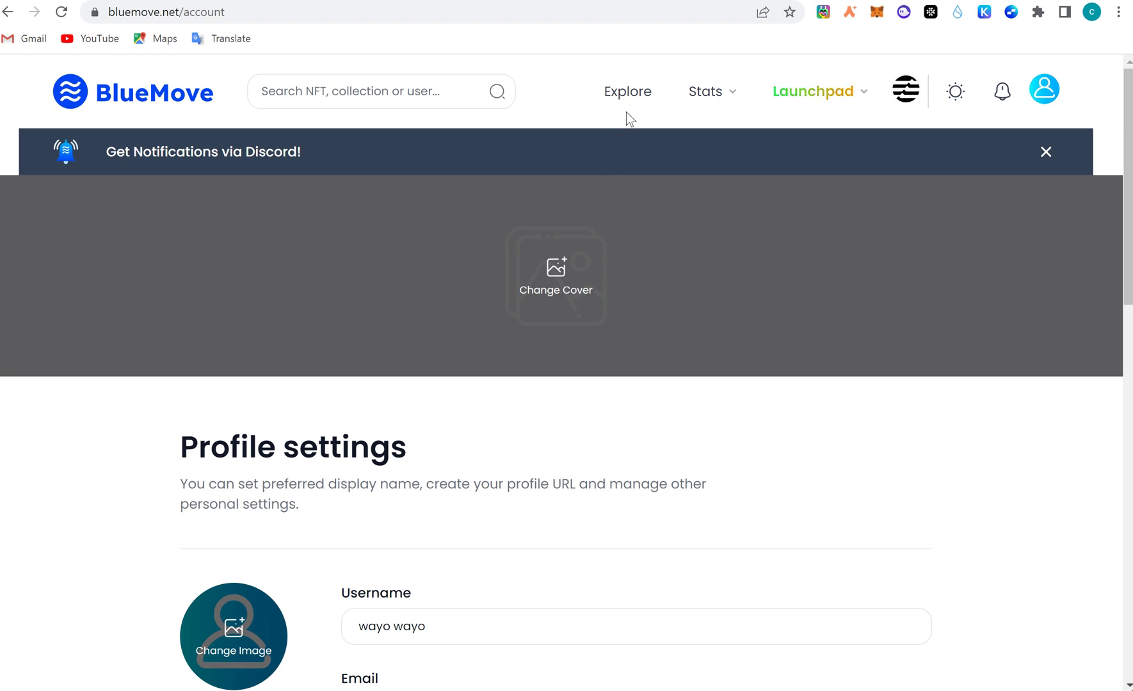
Open the Explore page and browse the NFT collections listed under All Collections.
click(634, 96)
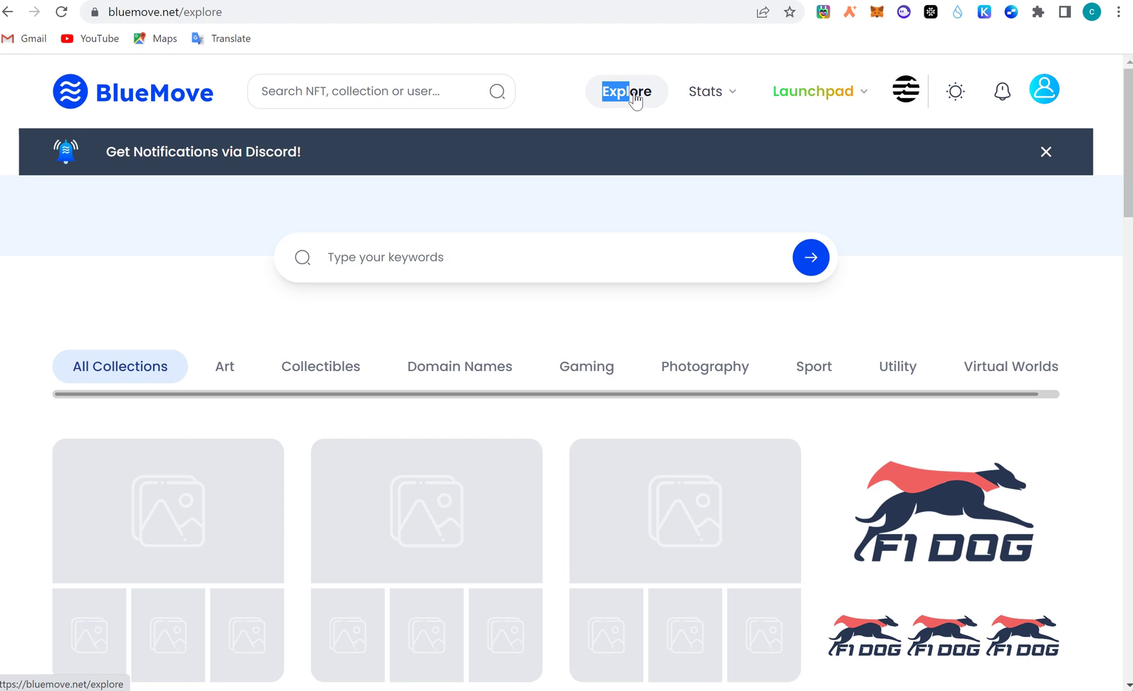
scroll(635, 96, down, 2)
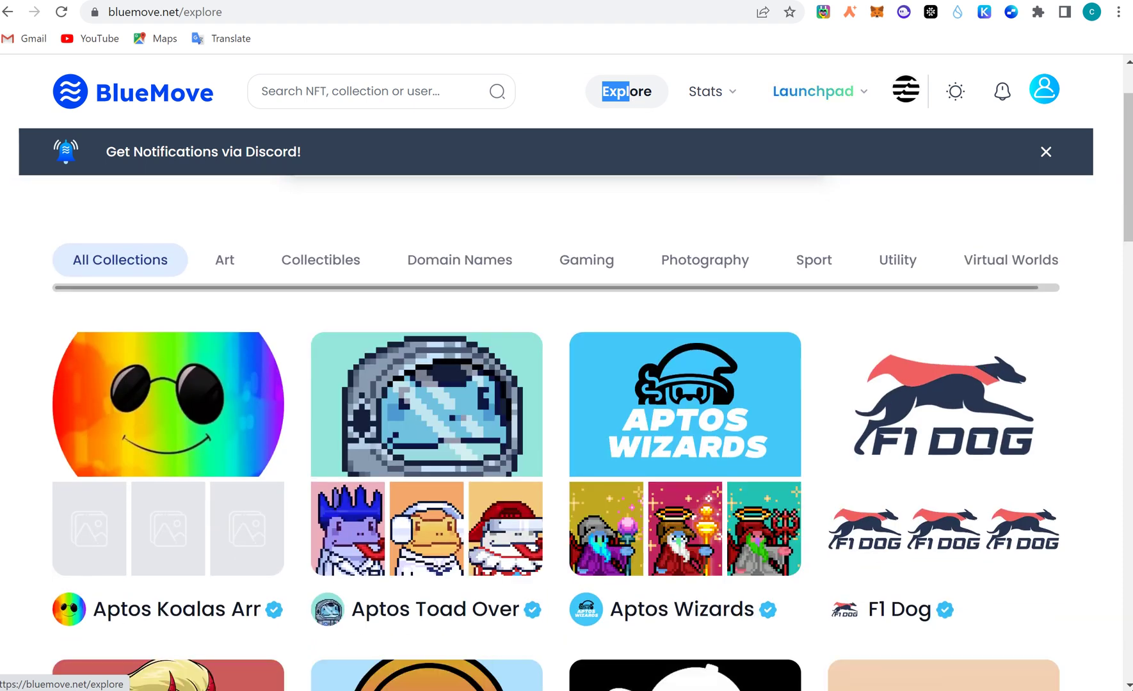
scroll(634, 96, down, 5)
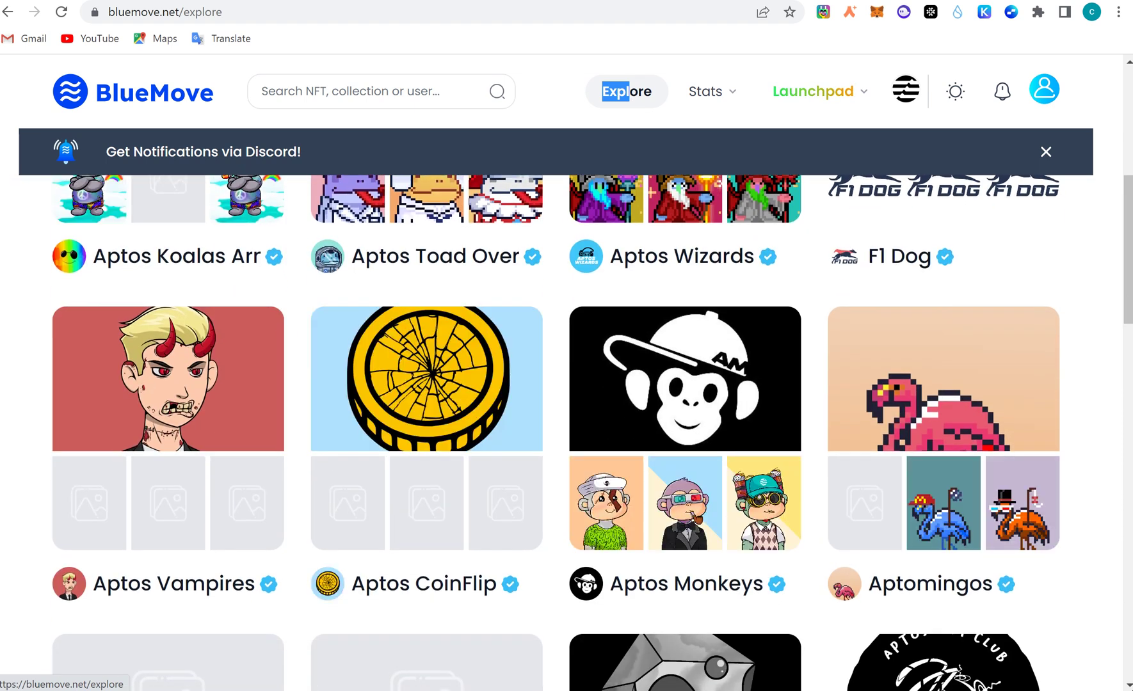
scroll(634, 96, down, 6)
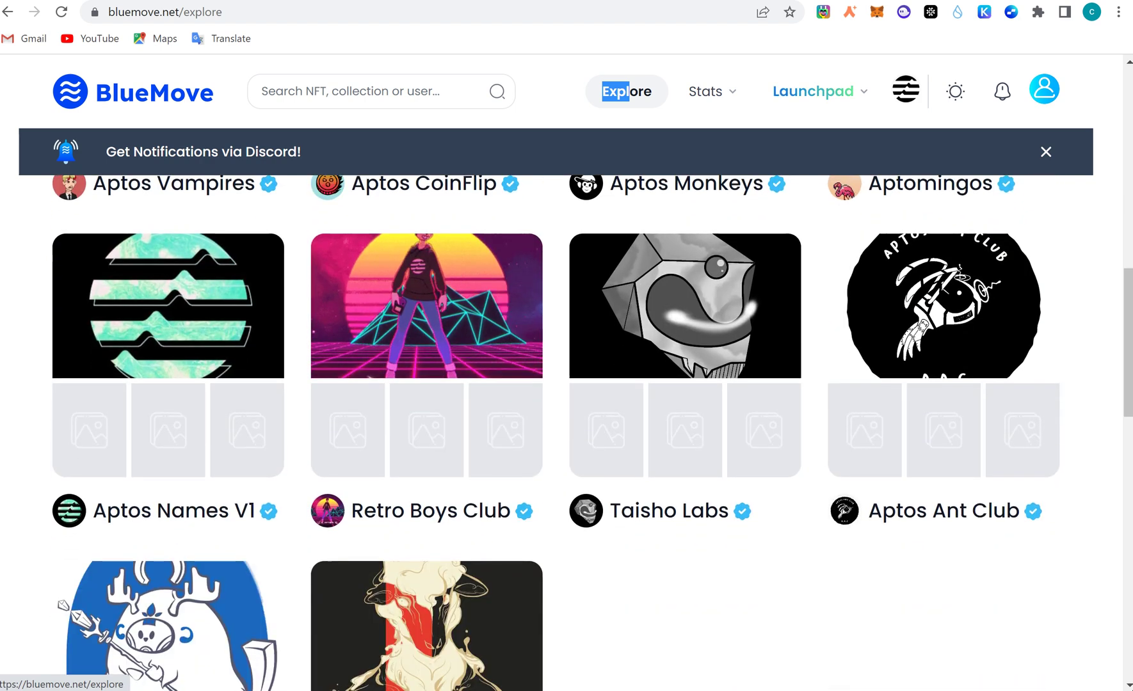
scroll(627, 91, down, 4)
scroll(627, 91, up, 4)
scroll(627, 91, up, 16)
scroll(626, 91, down, 7)
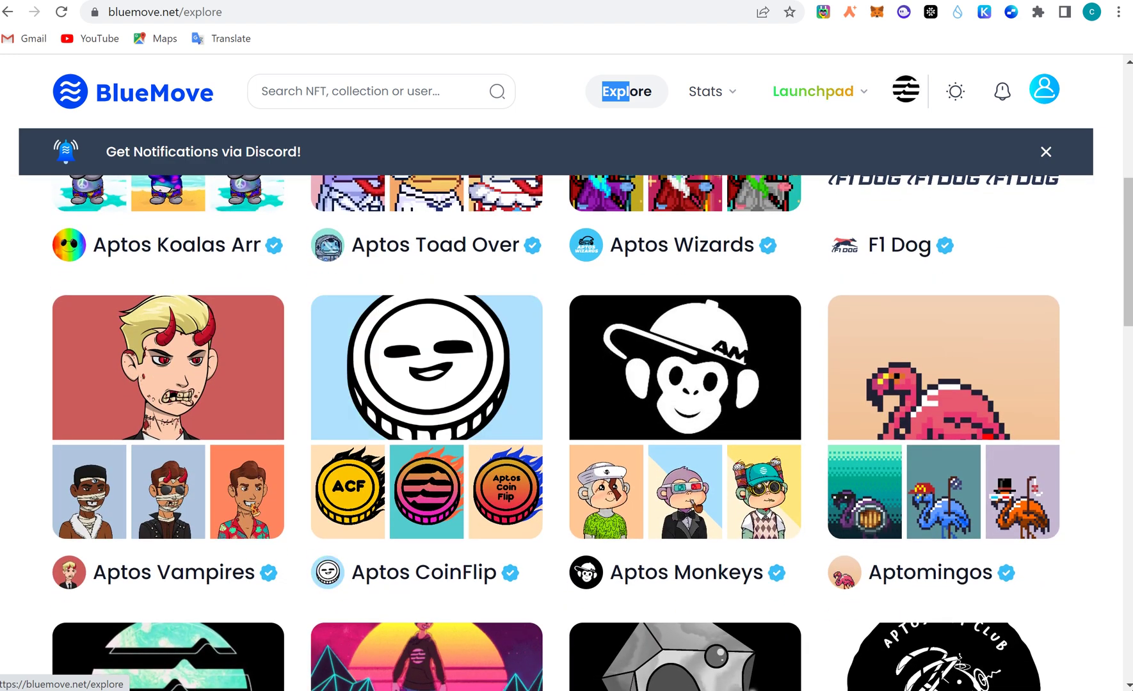
Open the Aptos Monkeys collection and examine its description, floor price, volume and NFTs listed for sale.
click(684, 368)
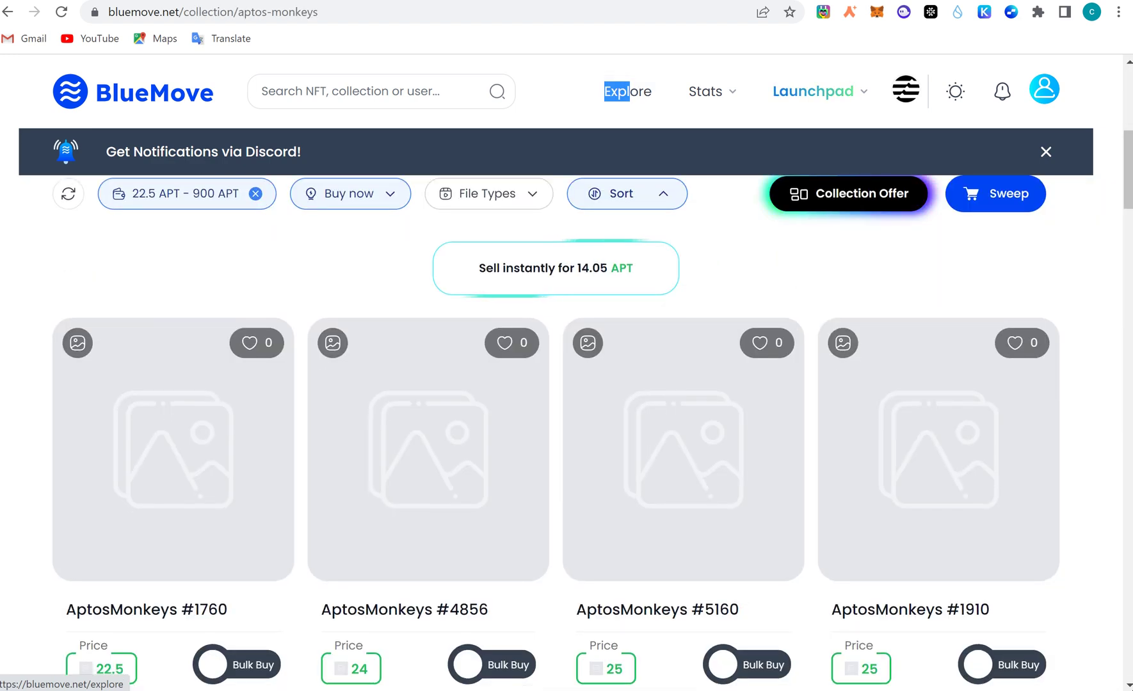
scroll(627, 91, up, 1)
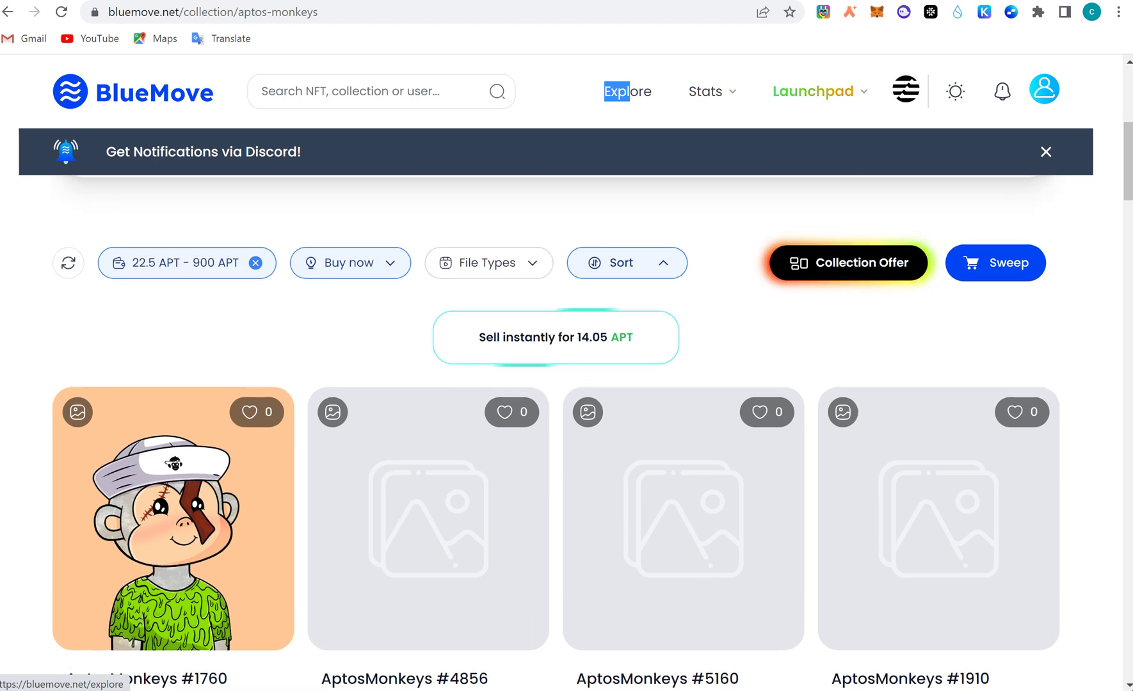
scroll(627, 91, down, 4)
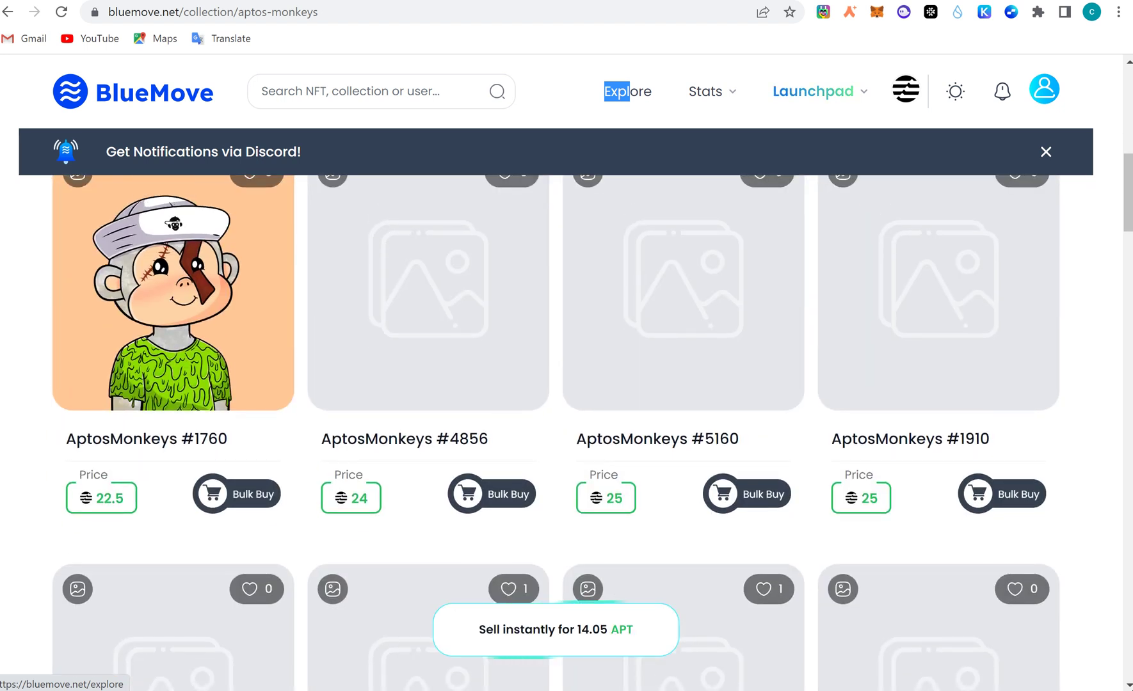
scroll(627, 91, up, 7)
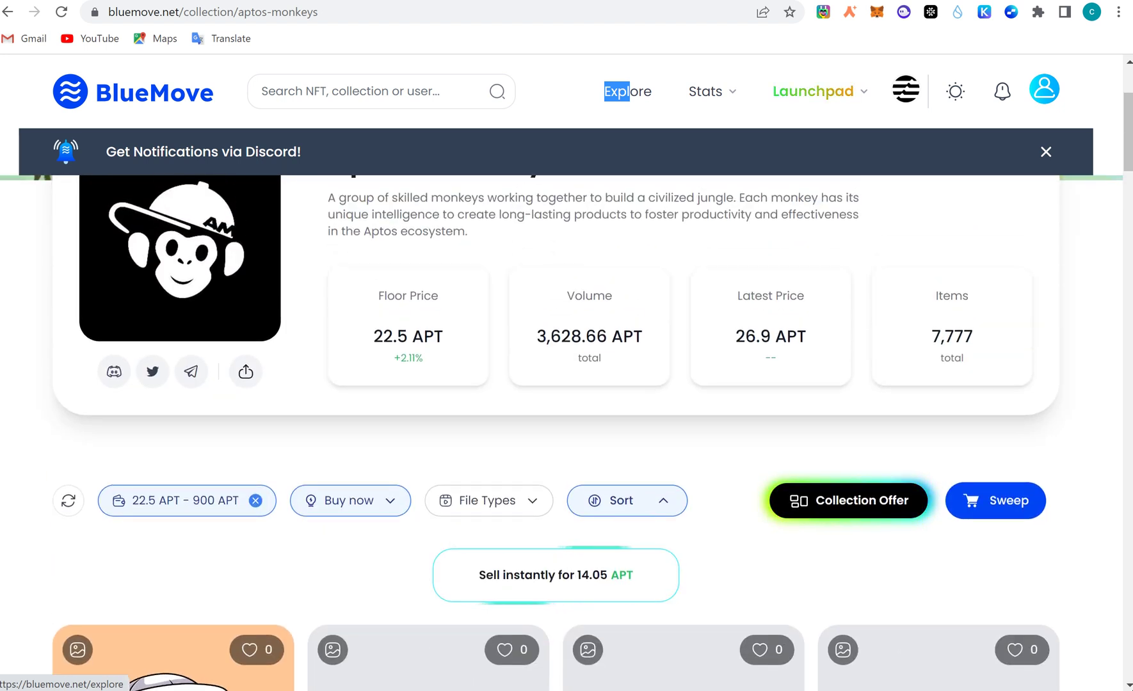
scroll(626, 91, up, 2)
scroll(627, 91, down, 3)
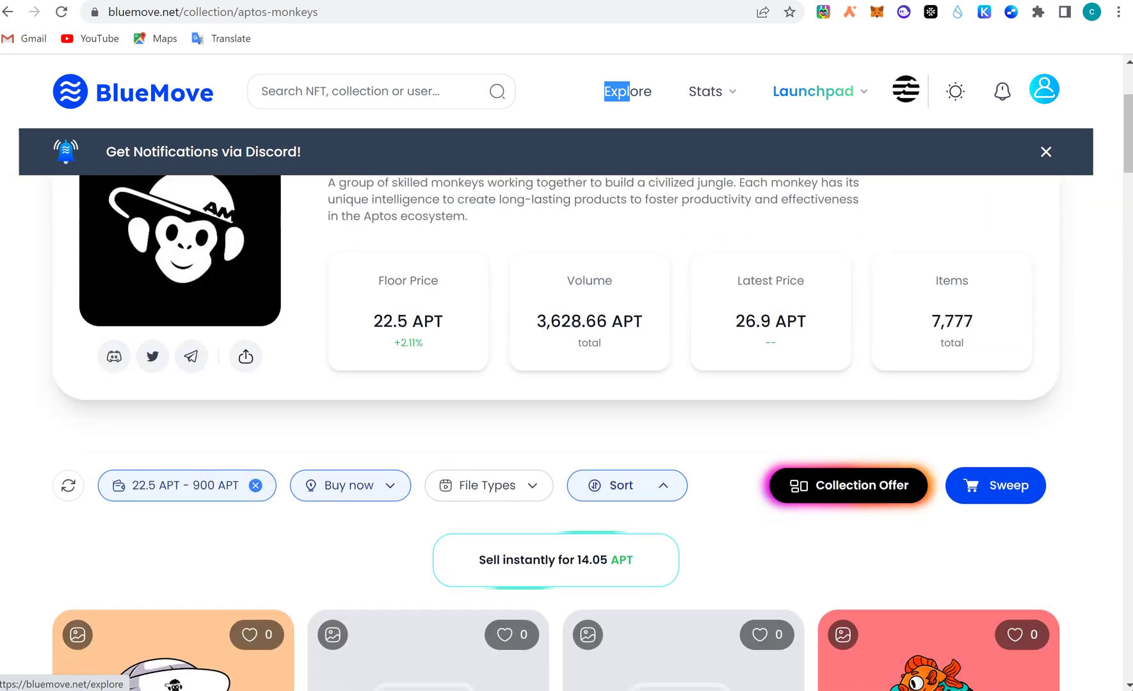
scroll(626, 91, up, 3)
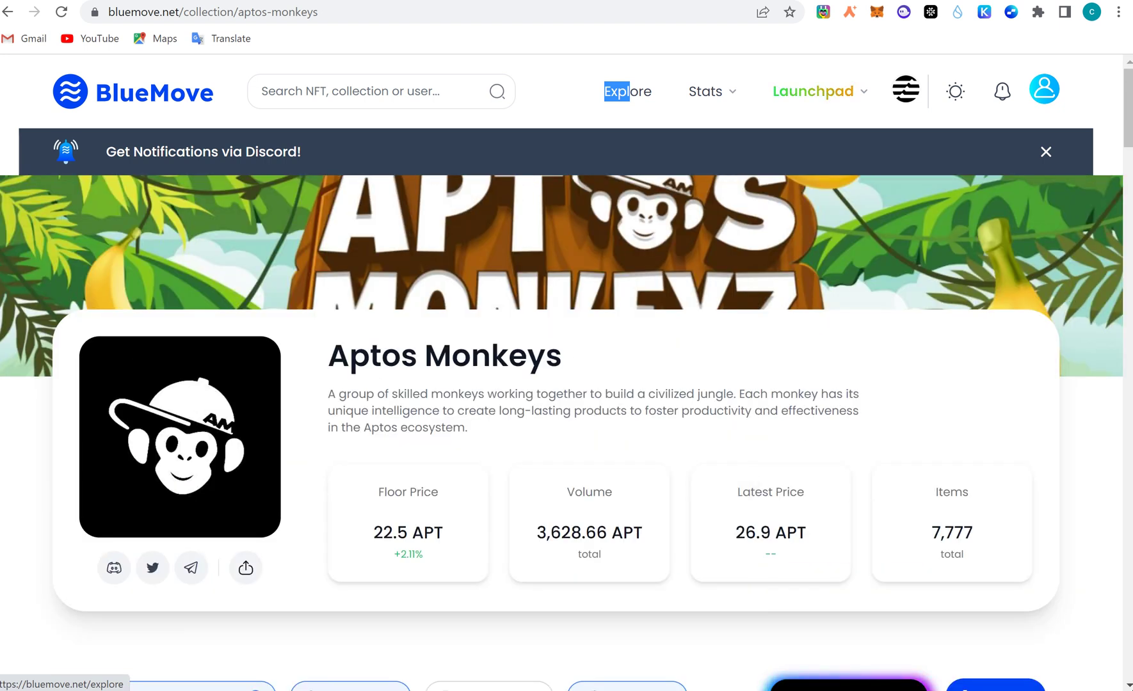
Open the Aptos Names V1 collection from the Explore page and examine its listed names, prices and collection statistics.
click(626, 91)
scroll(627, 91, down, 5)
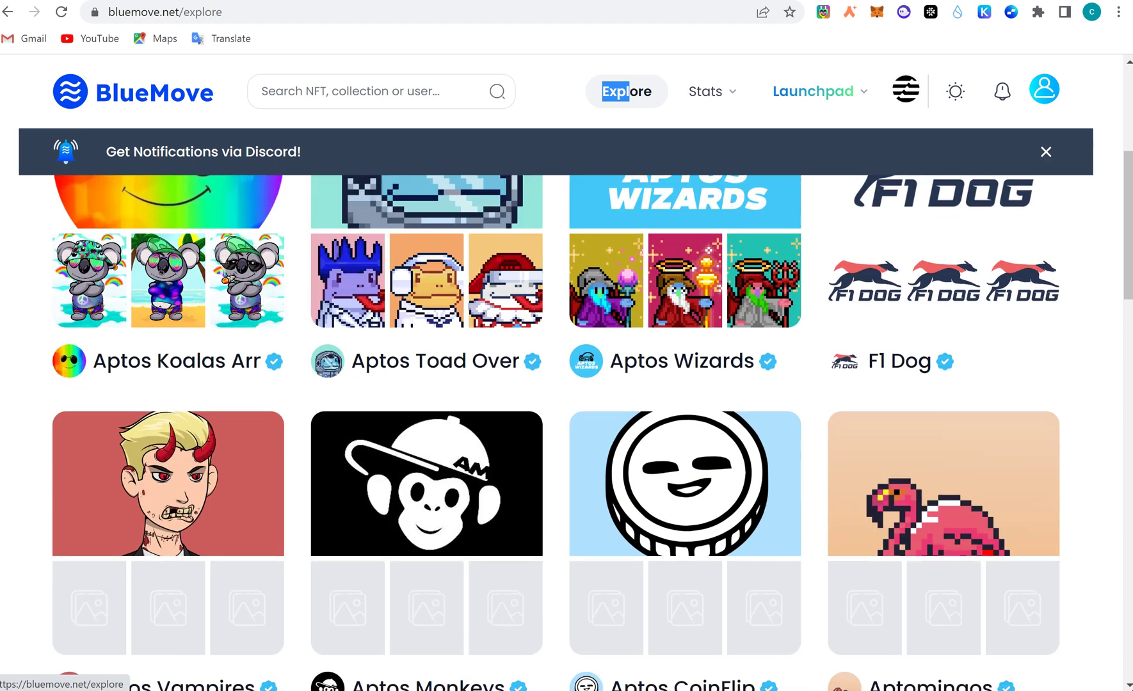
scroll(627, 91, down, 3)
scroll(627, 91, down, 4)
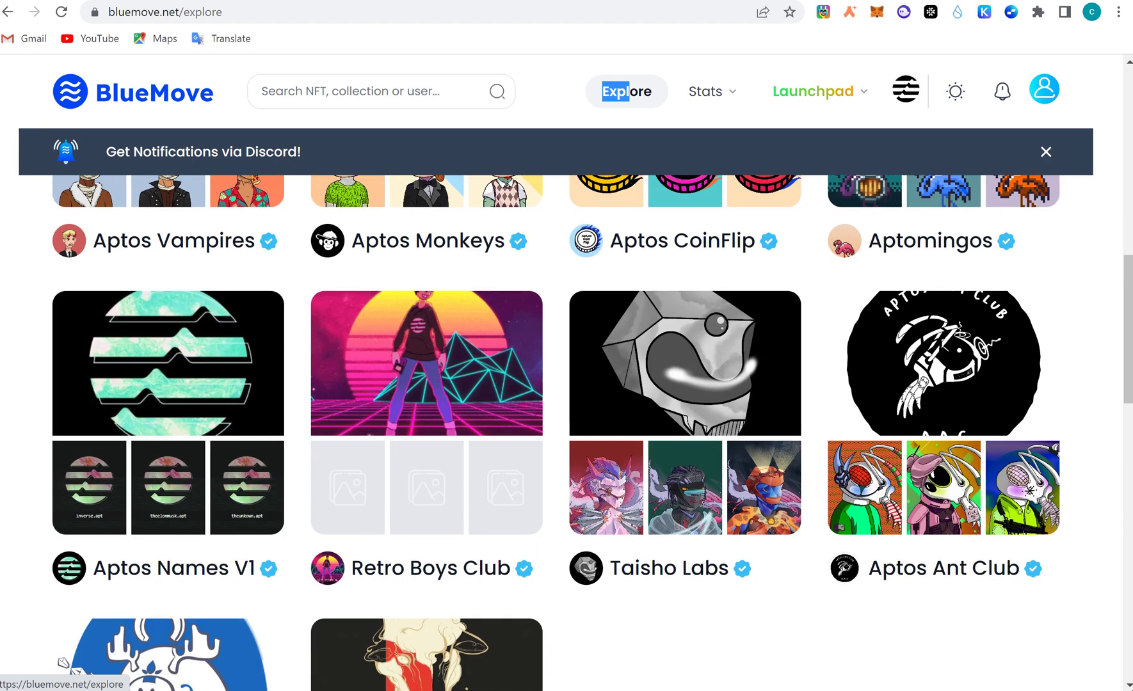
scroll(627, 91, down, 2)
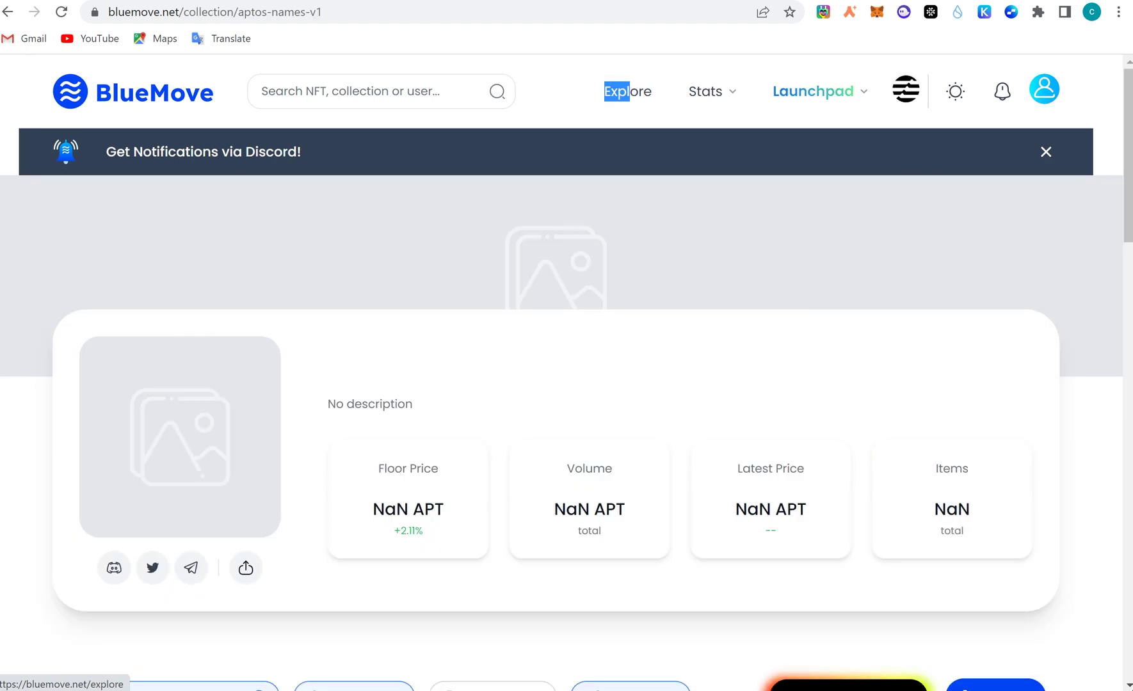
scroll(627, 91, down, 7)
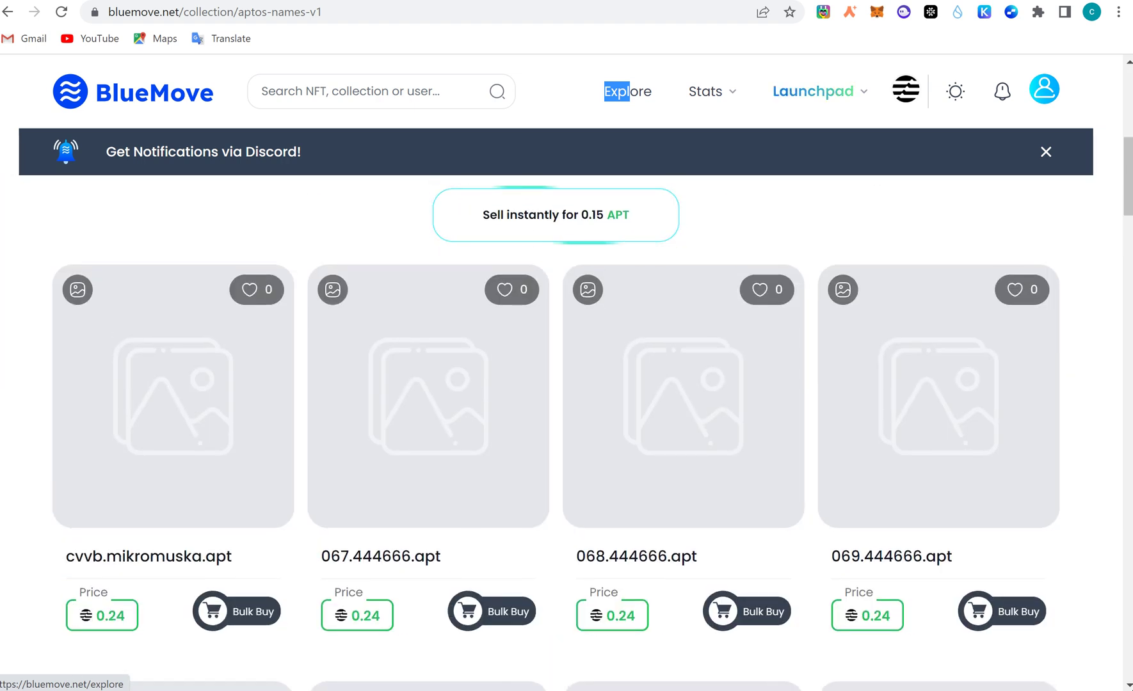
scroll(627, 90, up, 7)
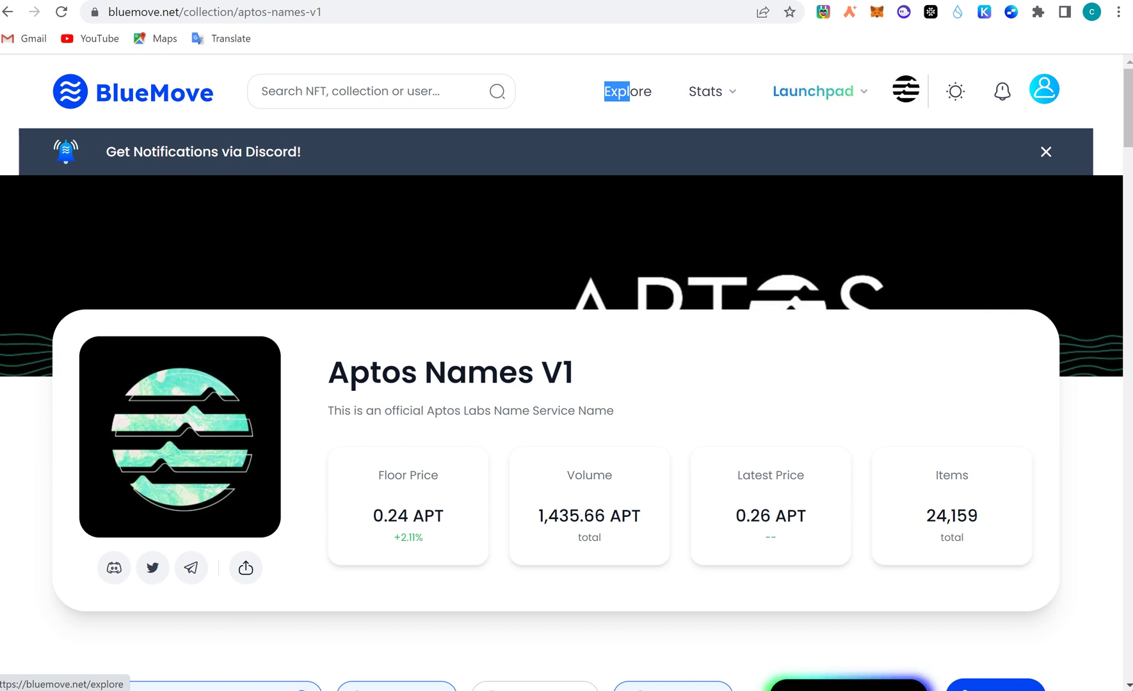
Open the launchpad's Launches page and review the featured F1 Dog project and the upcoming launches.
mouse_move(812, 91)
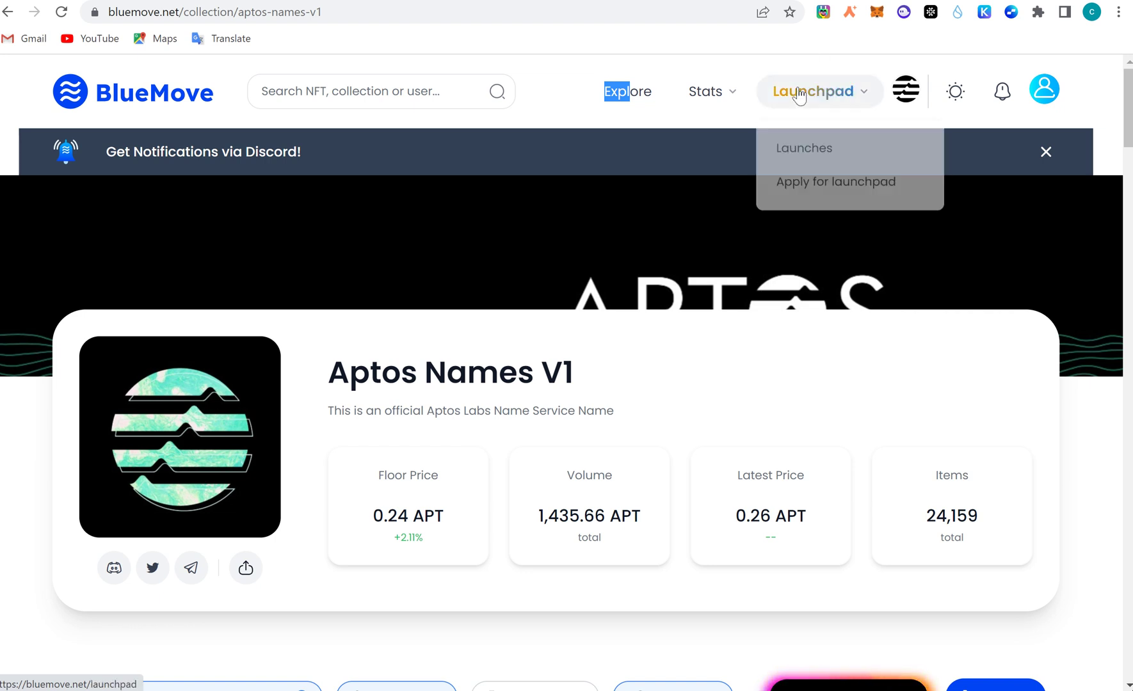
click(811, 160)
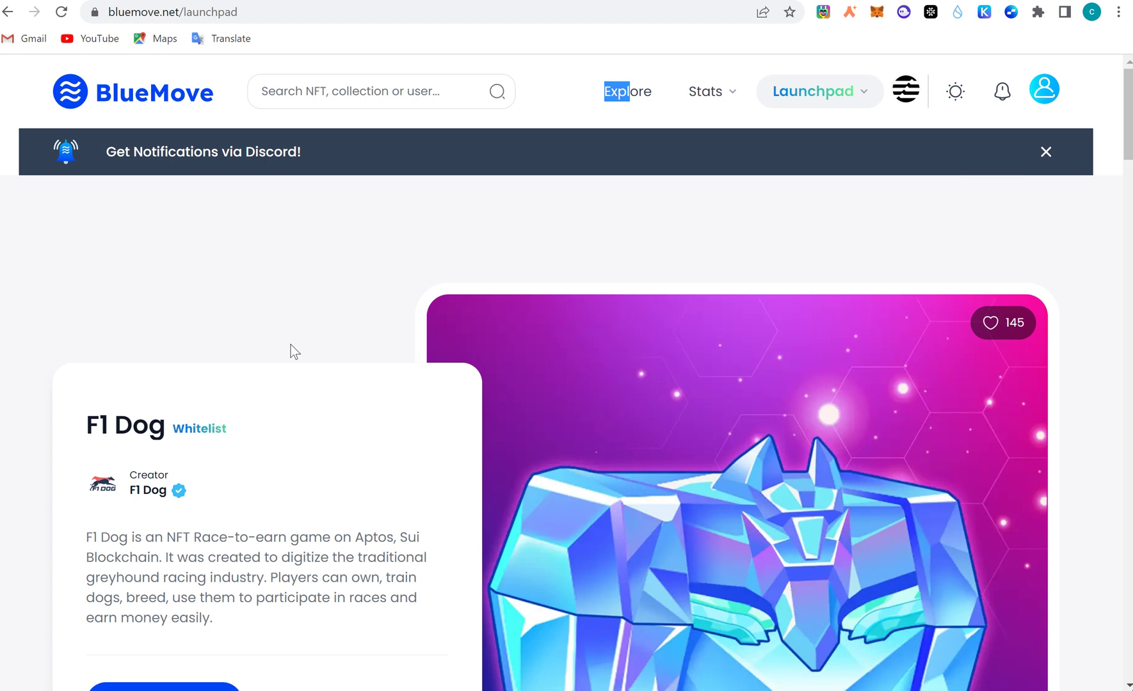
scroll(291, 345, down, 6)
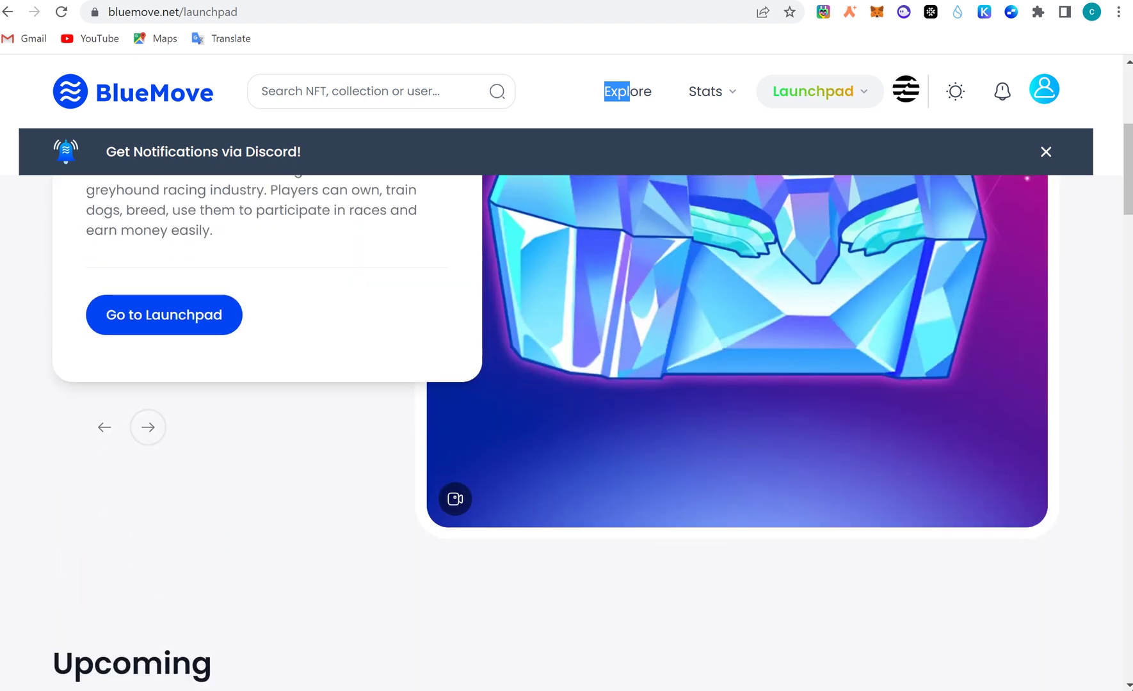
scroll(567, 397, up, 5)
scroll(566, 397, down, 6)
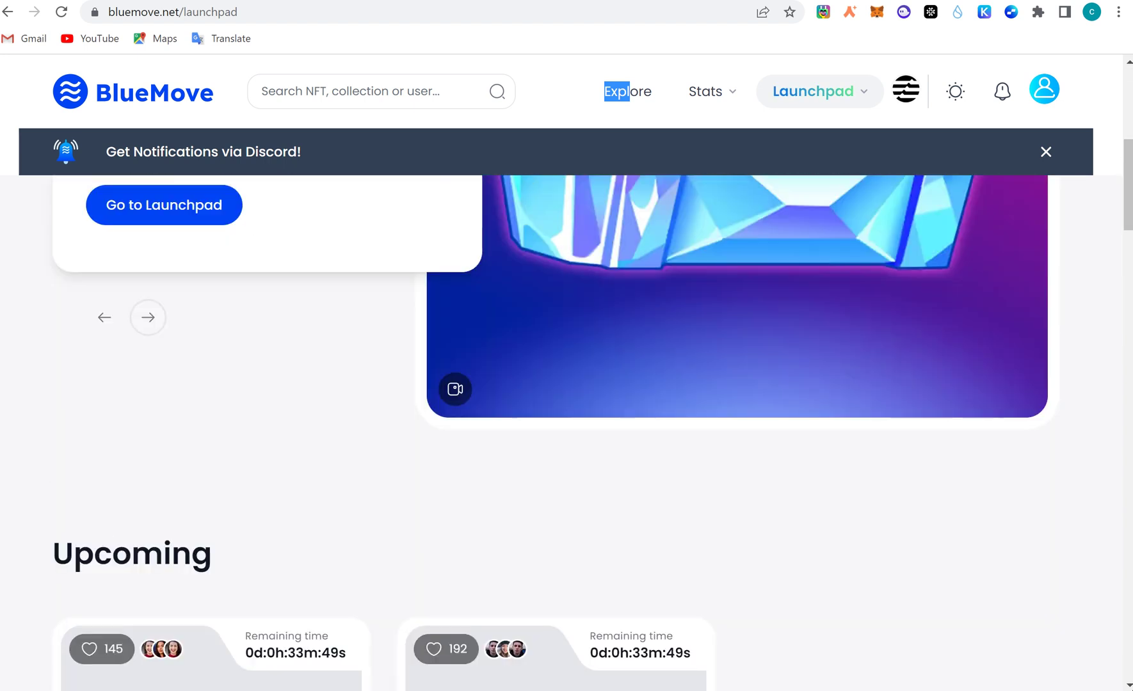
scroll(567, 397, down, 7)
scroll(567, 397, up, 2)
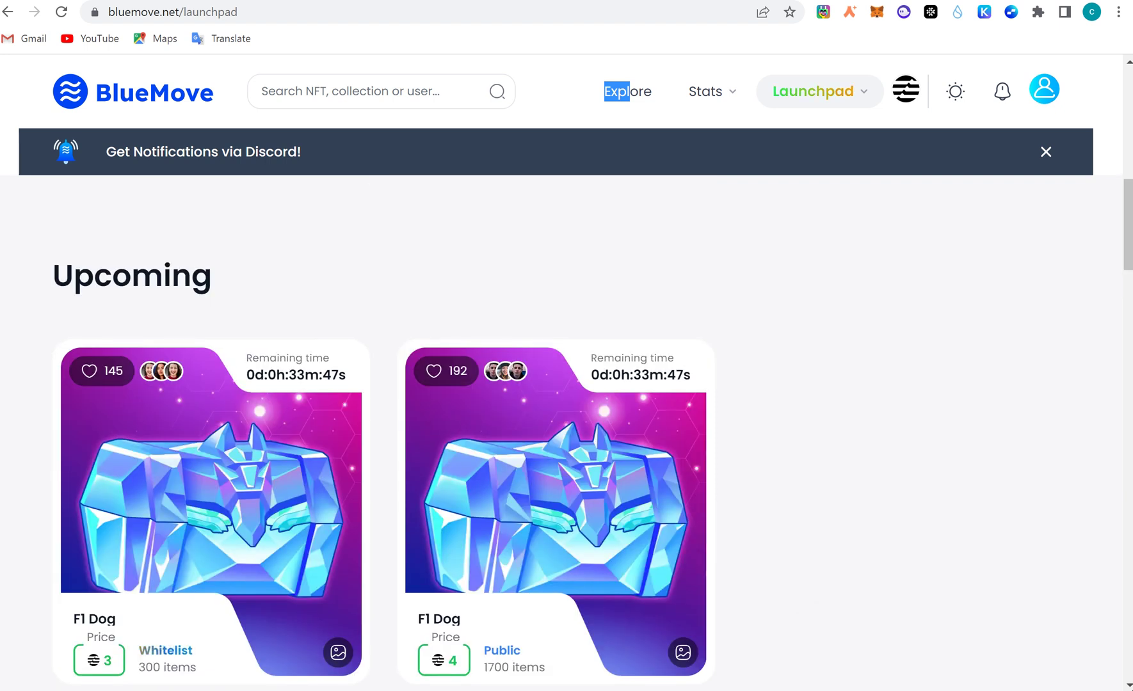
scroll(566, 397, up, 12)
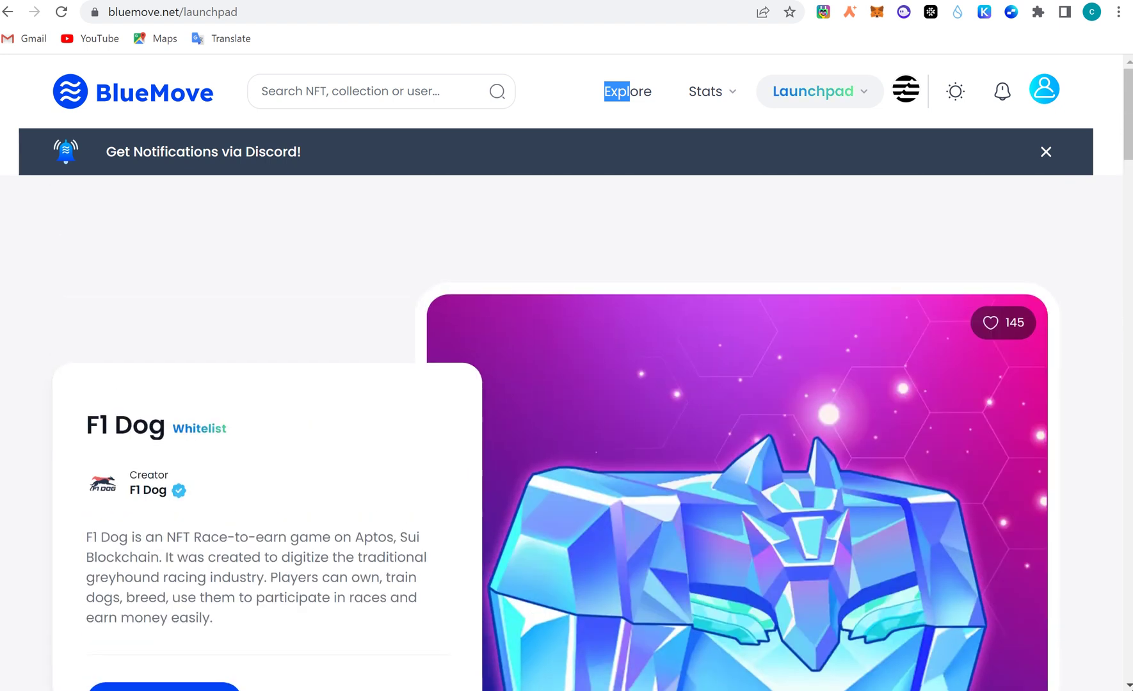
scroll(566, 397, down, 2)
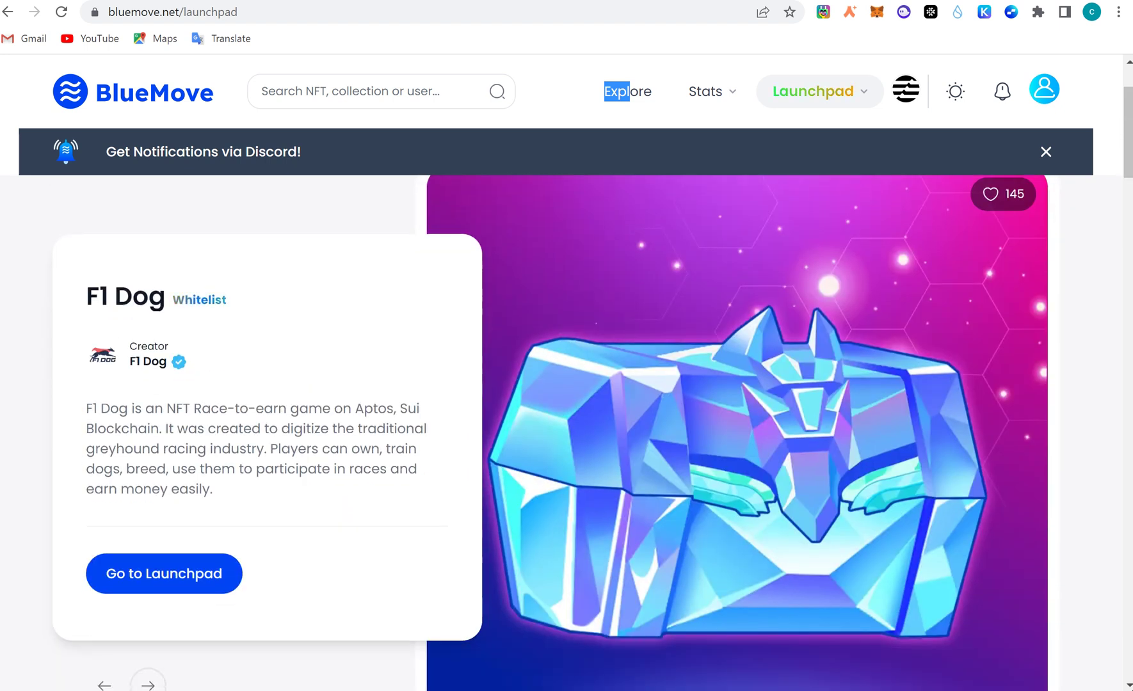
Open the F1 Dog whitelist launch's details and examine its mint price, start countdown and mint status.
click(178, 580)
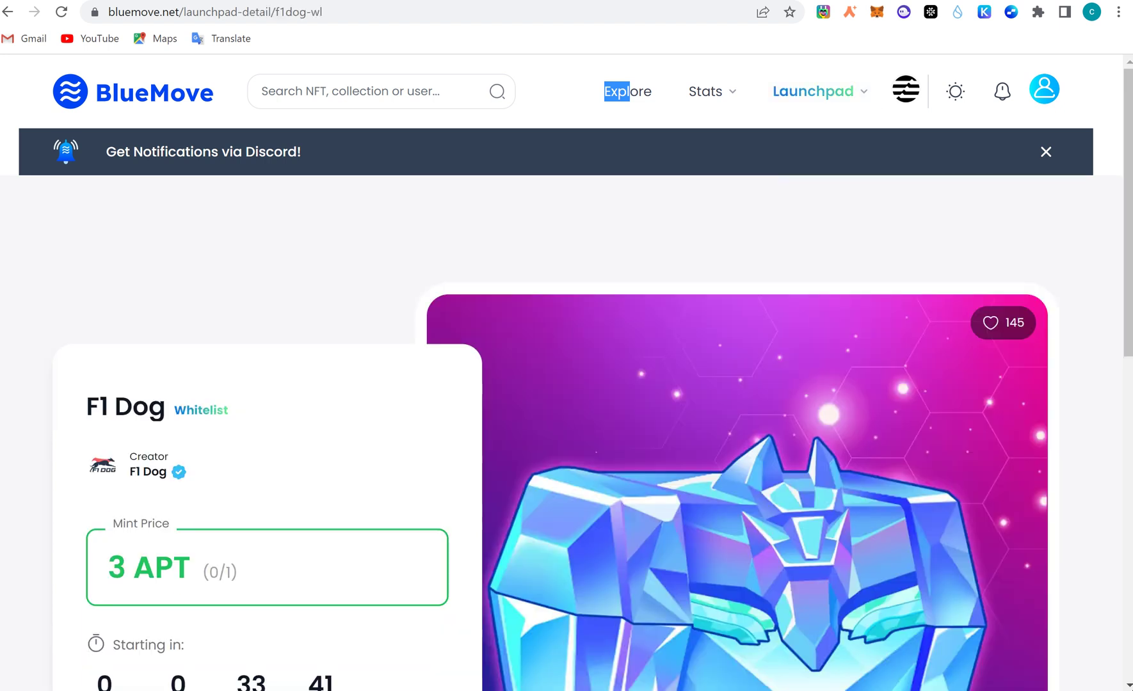
scroll(566, 397, down, 1)
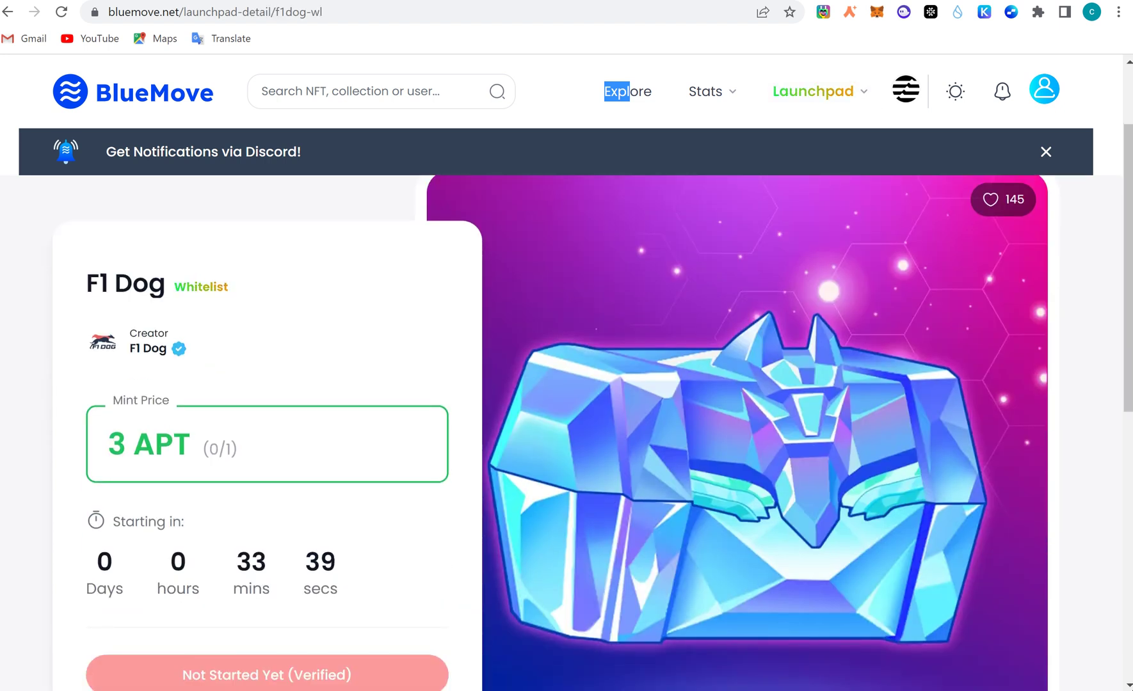
scroll(567, 397, down, 4)
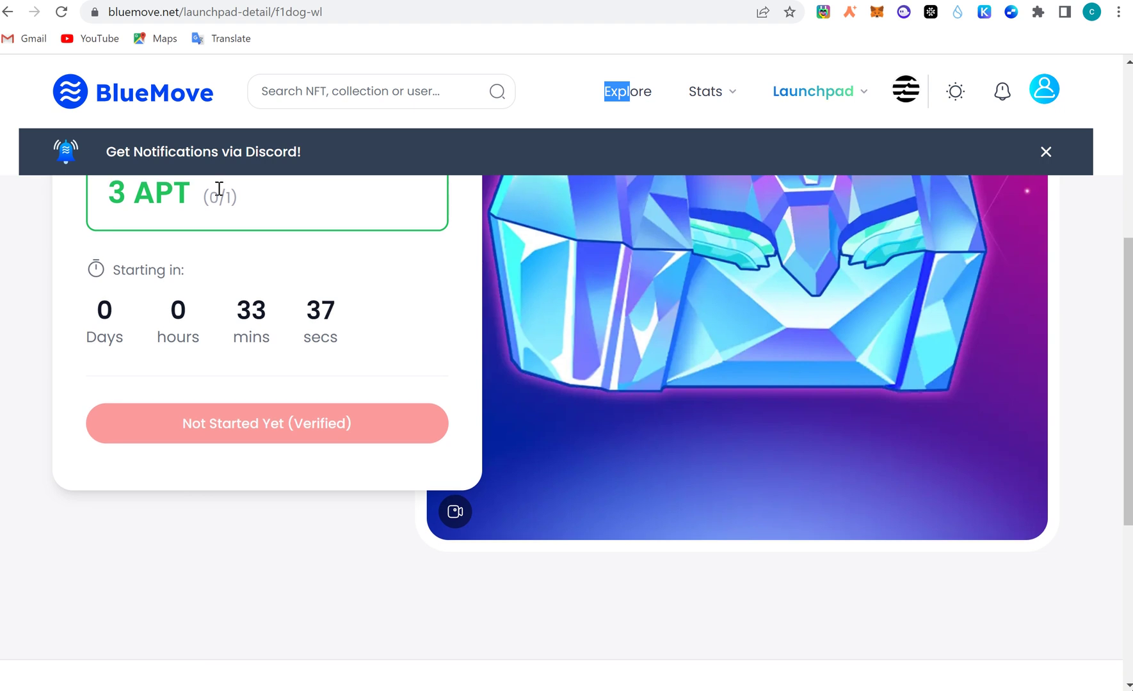
scroll(303, 378, up, 4)
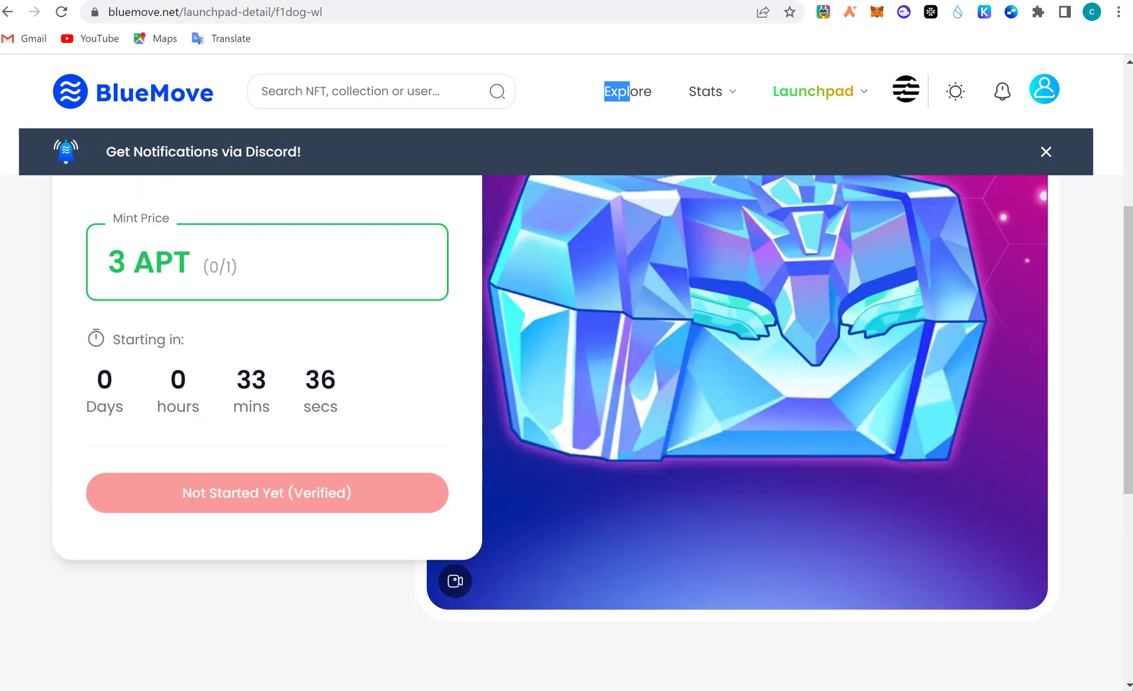
scroll(111, 334, up, 2)
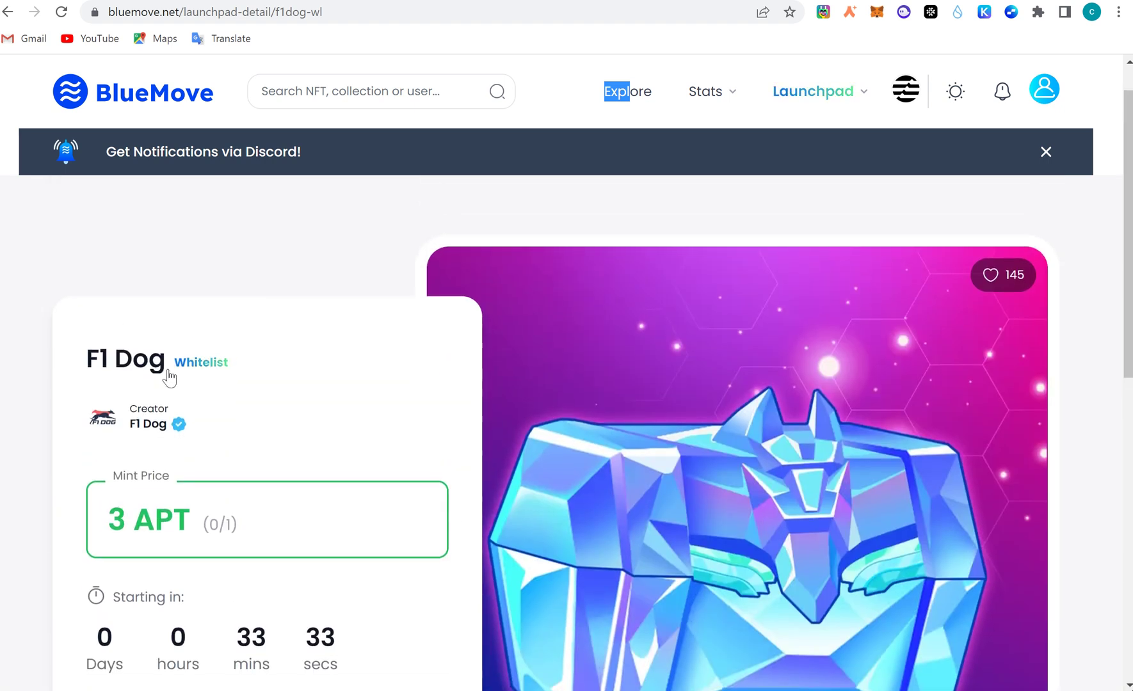
scroll(285, 374, down, 2)
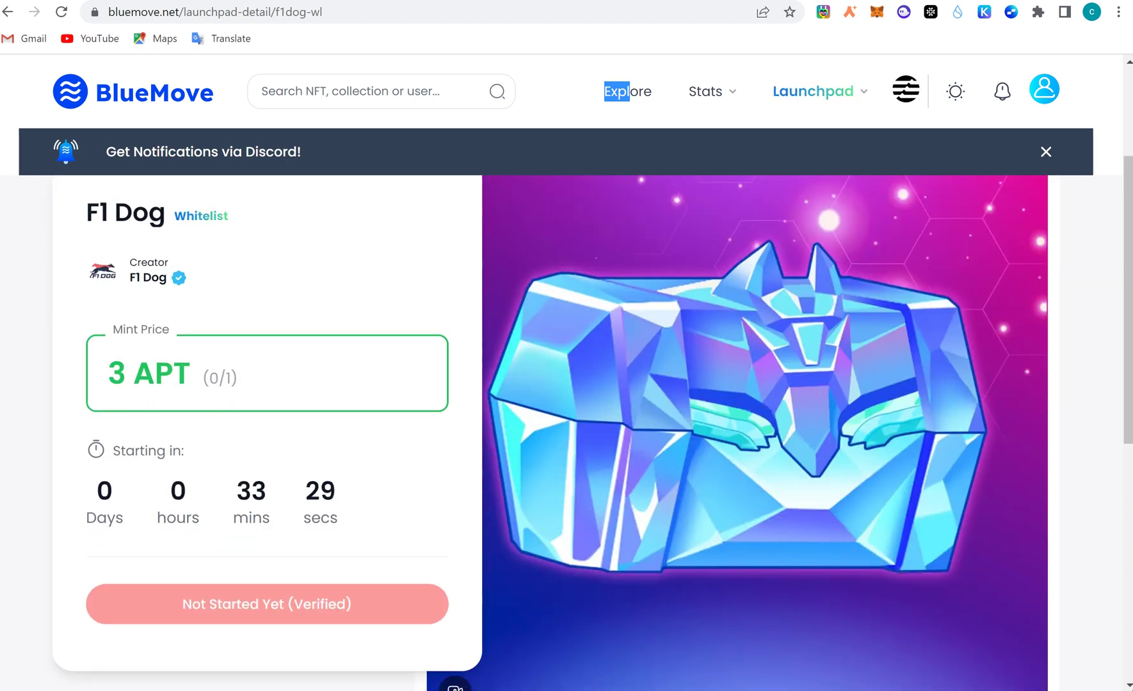
scroll(566, 434, down, 8)
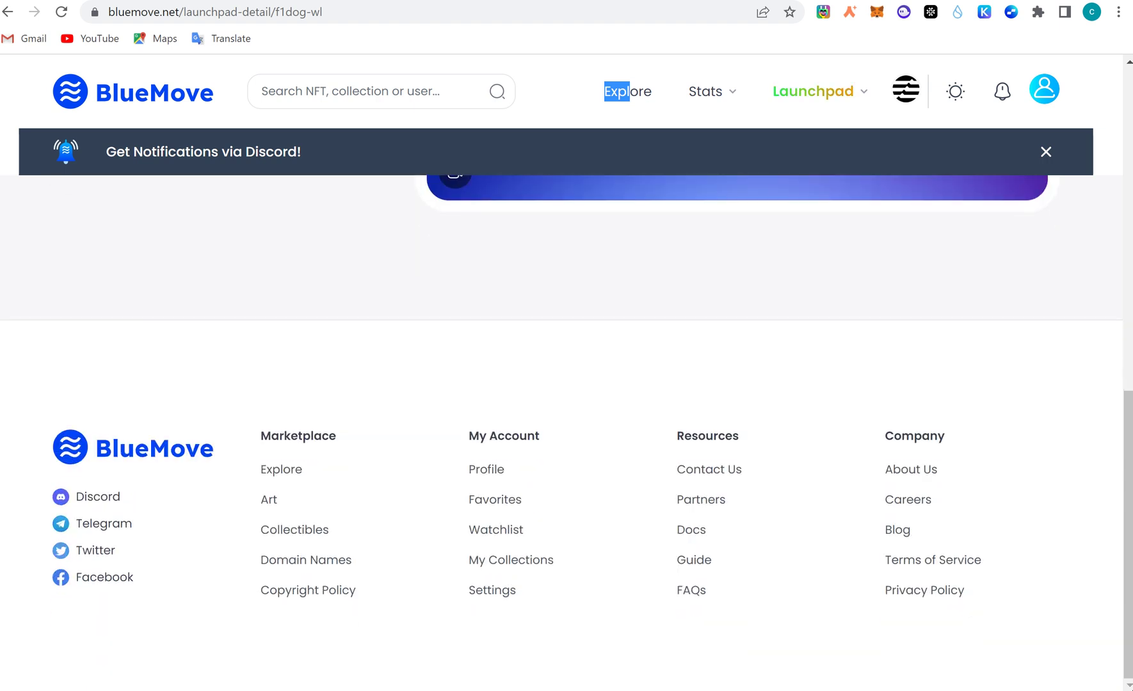
Return from the F1 Dog whitelist details to the launchpad overview.
scroll(566, 433, up, 6)
scroll(567, 433, up, 4)
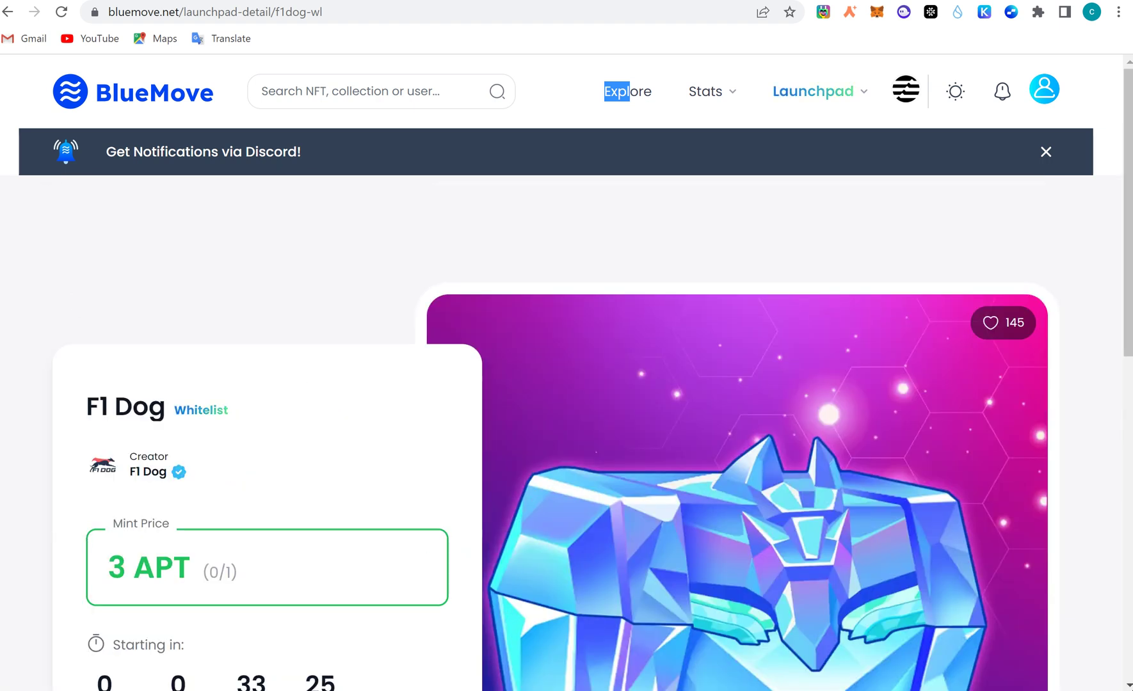
click(9, 12)
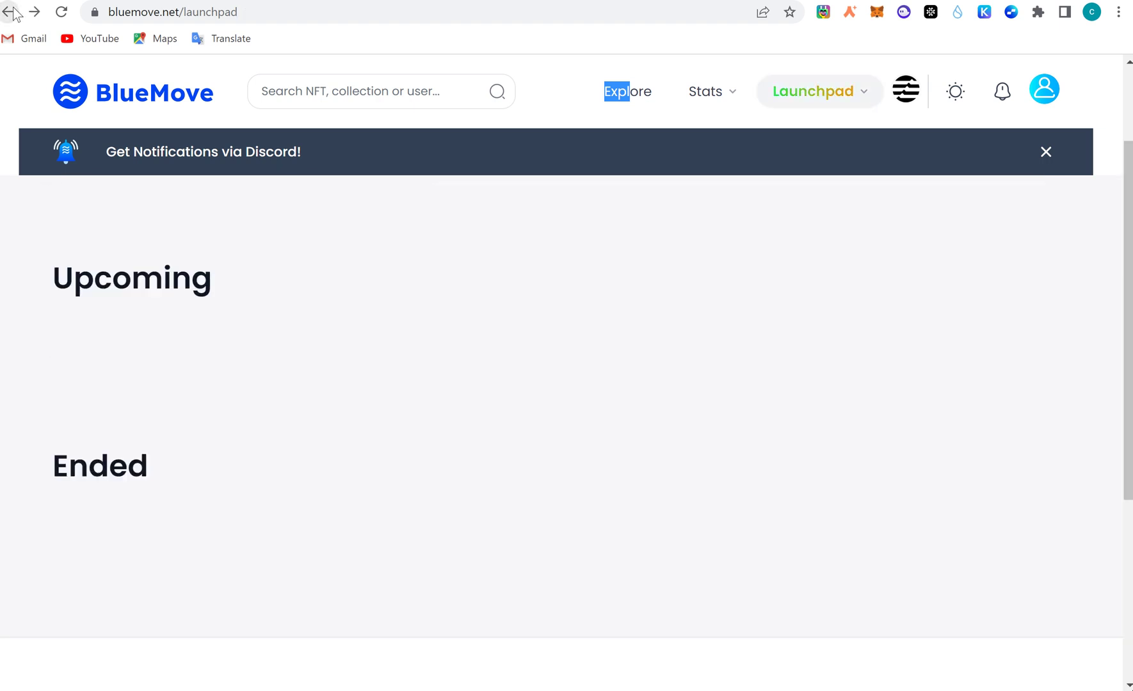
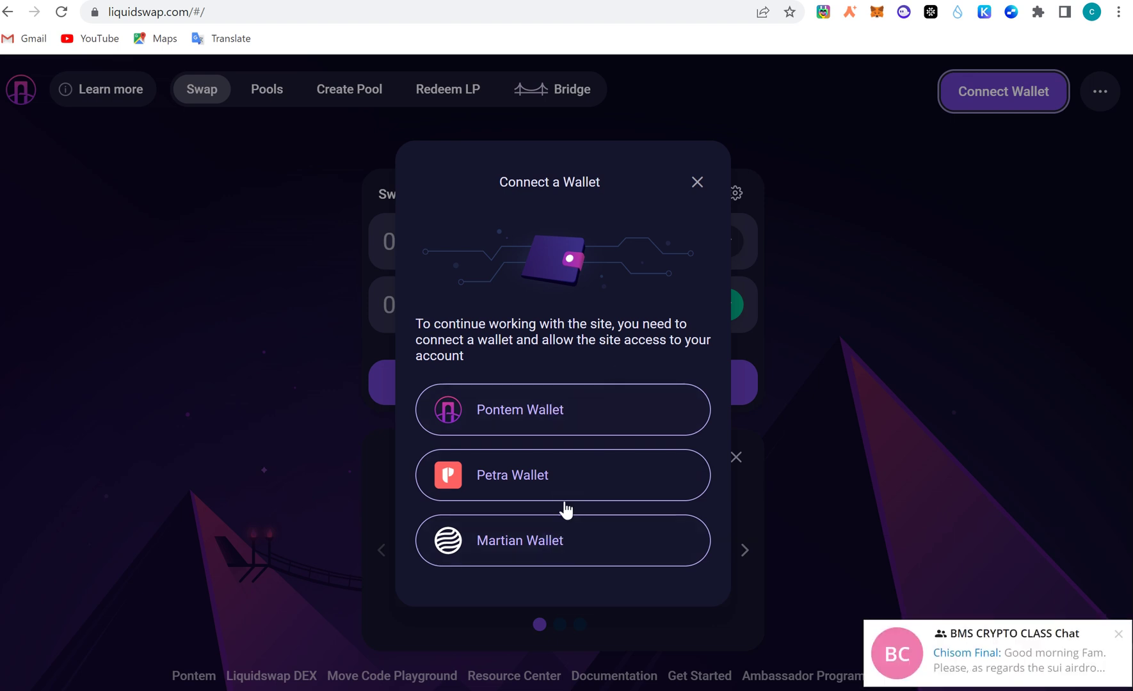
Connect the Martian Wallet to Liquidswap and approve the connection request.
click(583, 551)
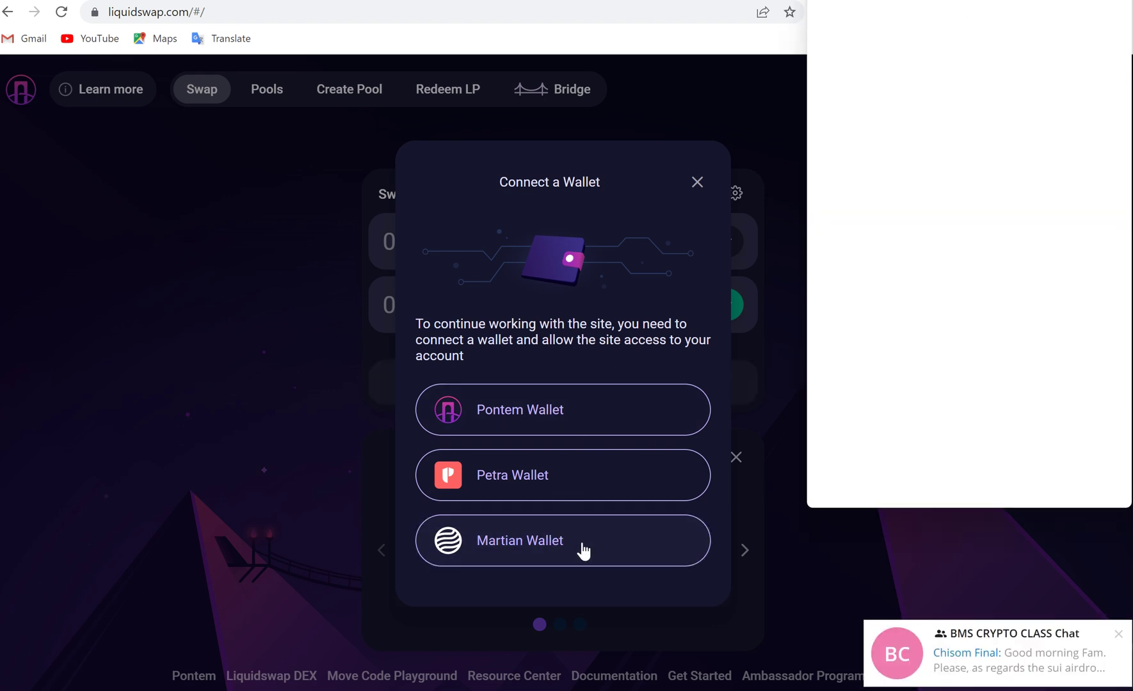
click(955, 441)
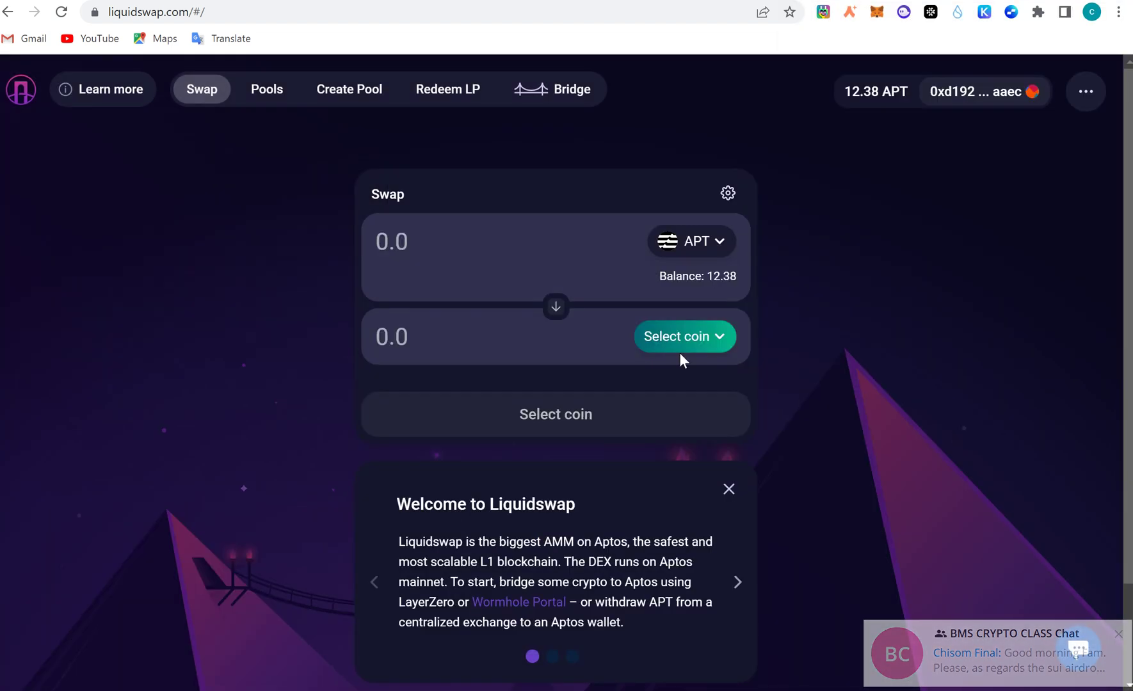
Search the coin list for "us" and choose Layer Zero USDC as the coin to receive for APT.
click(726, 339)
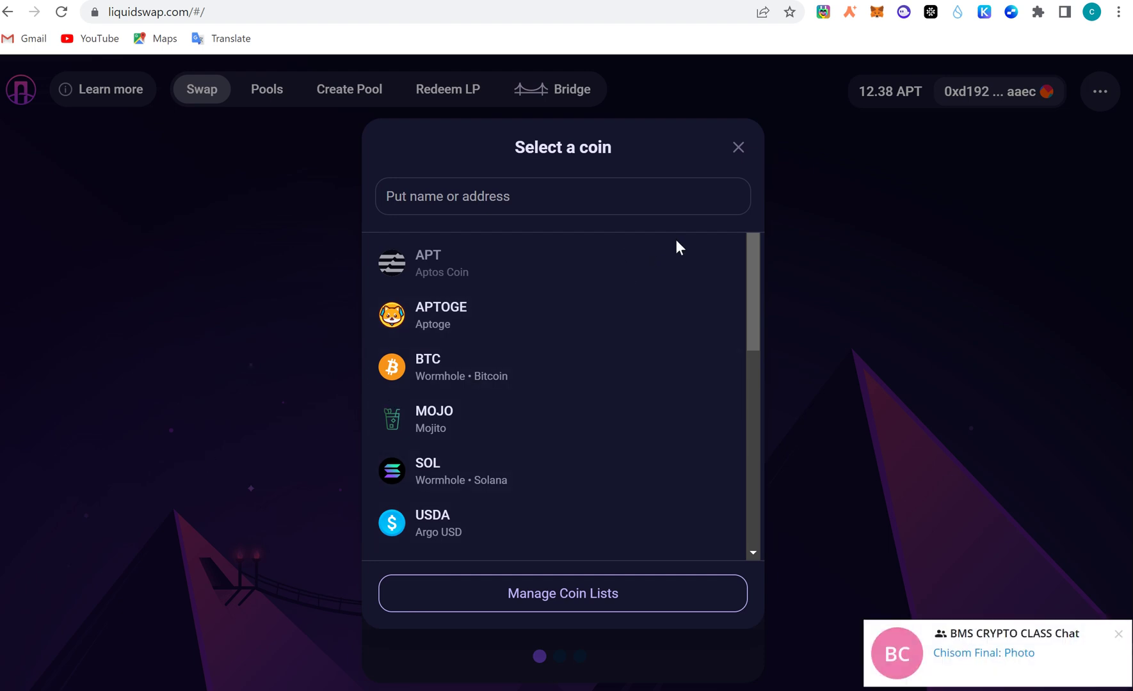
click(739, 148)
click(698, 339)
click(496, 197)
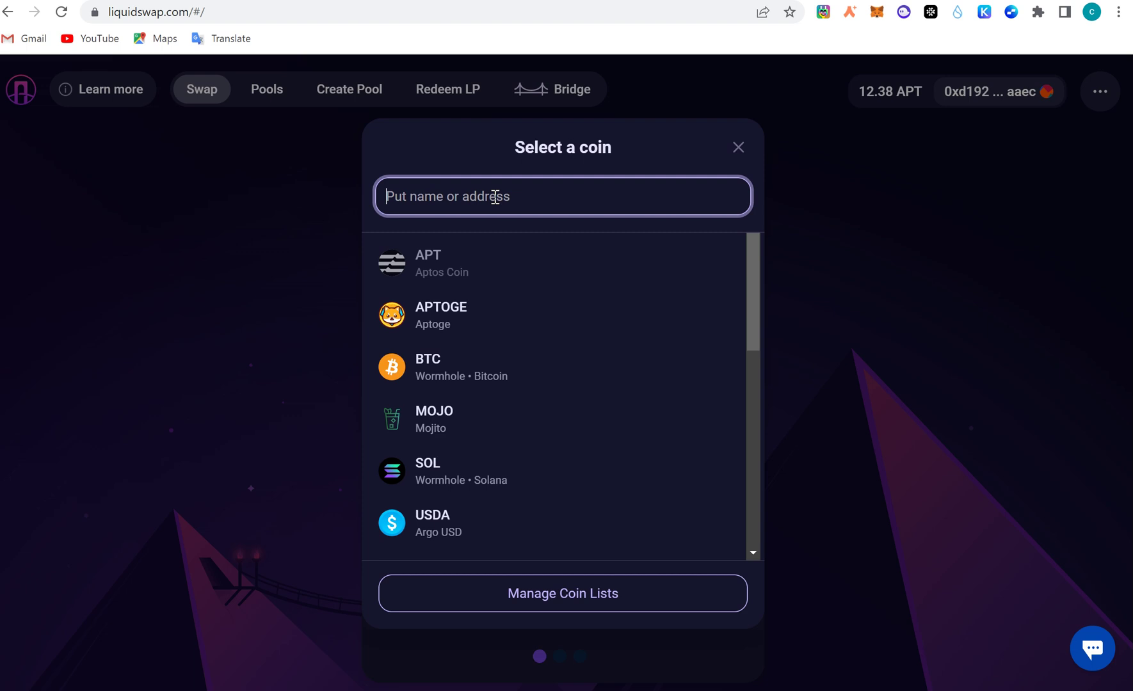
text(us)
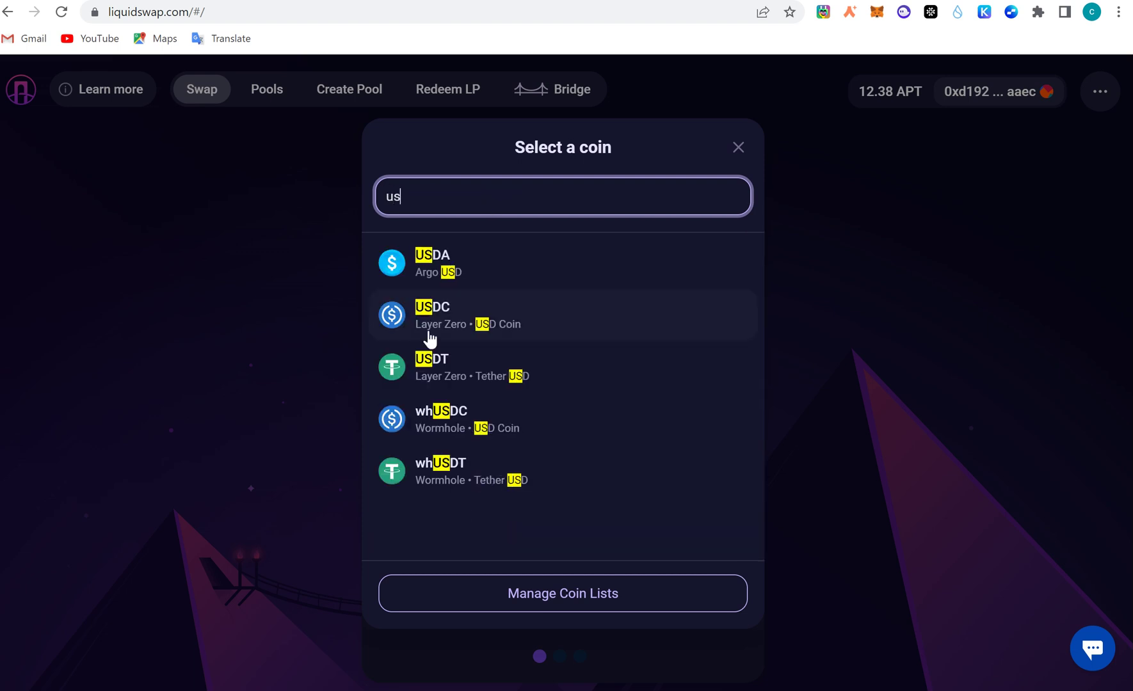
click(450, 320)
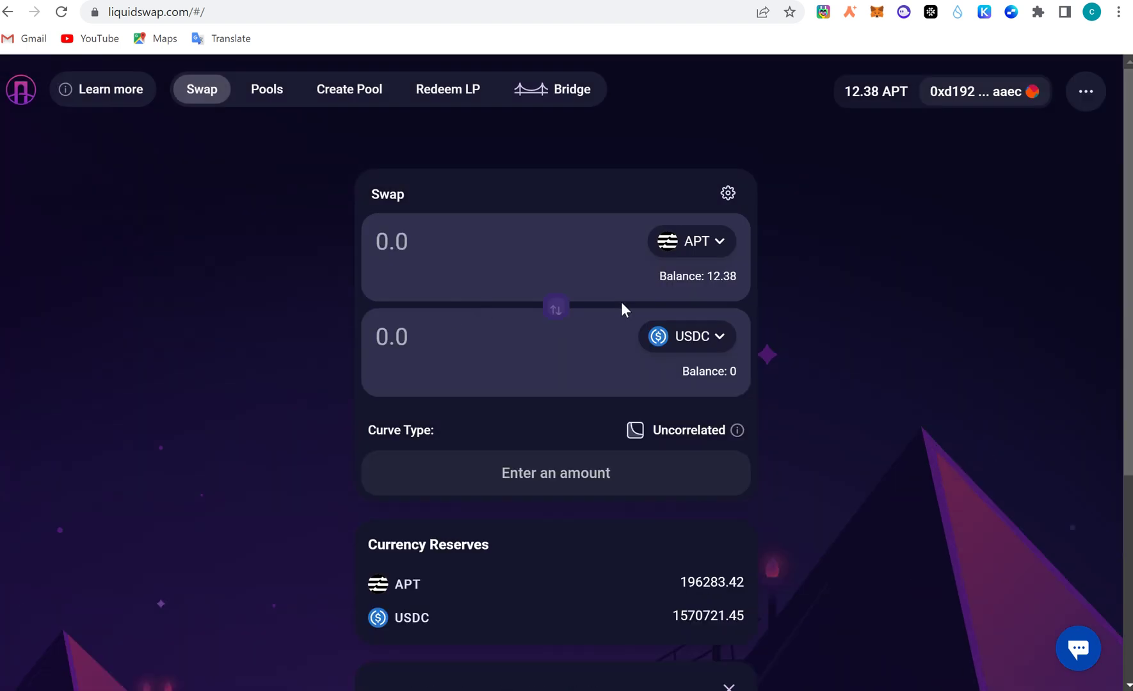
Fill in the full APT balance as the swap amount and reduce it to 12 APT.
click(723, 282)
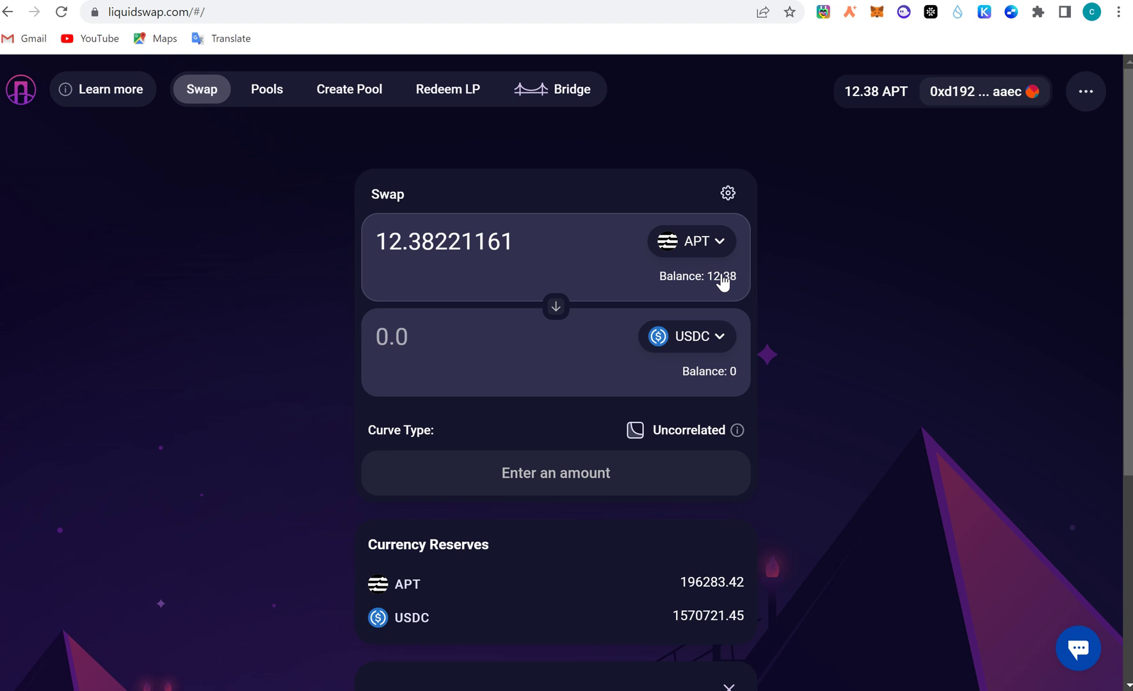
click(561, 248)
key(BackSpace)
key(BackSpace)
key(BackSpace)
key(BackSpace)
key(BackSpace)
key(BackSpace)
key(BackSpace)
key(BackSpace)
key(BackSpace)
key(BackSpace)
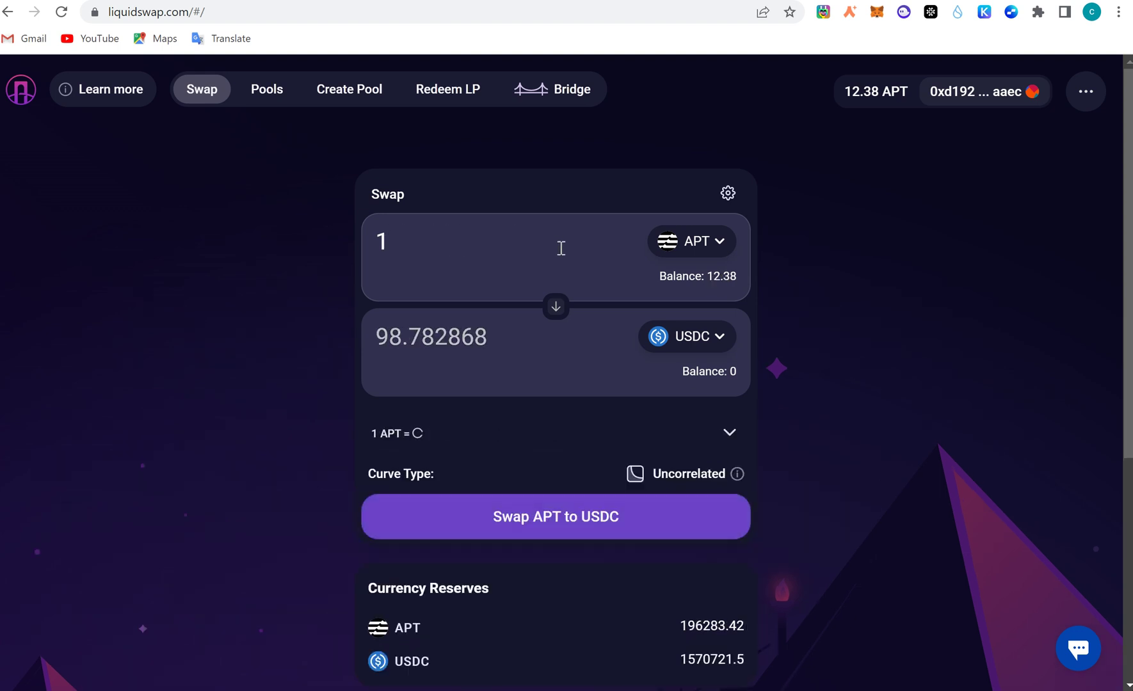
text(2)
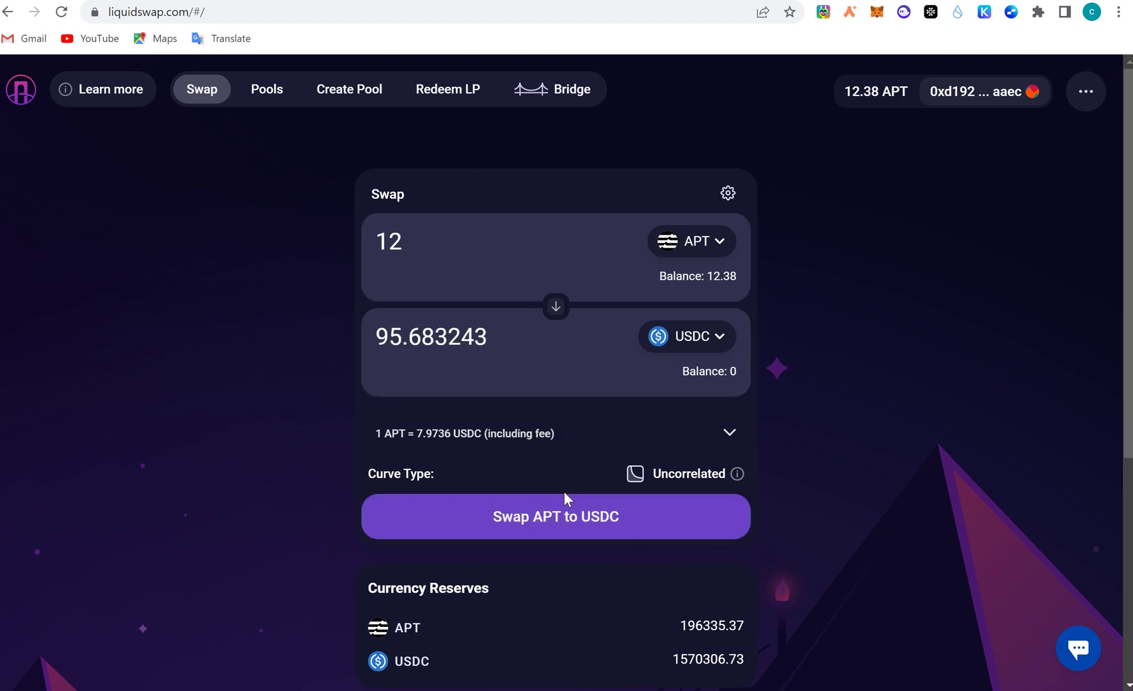
Try to swap 12 APT for USDC, cancel the wallet approval request and dismiss the resulting notice.
click(561, 516)
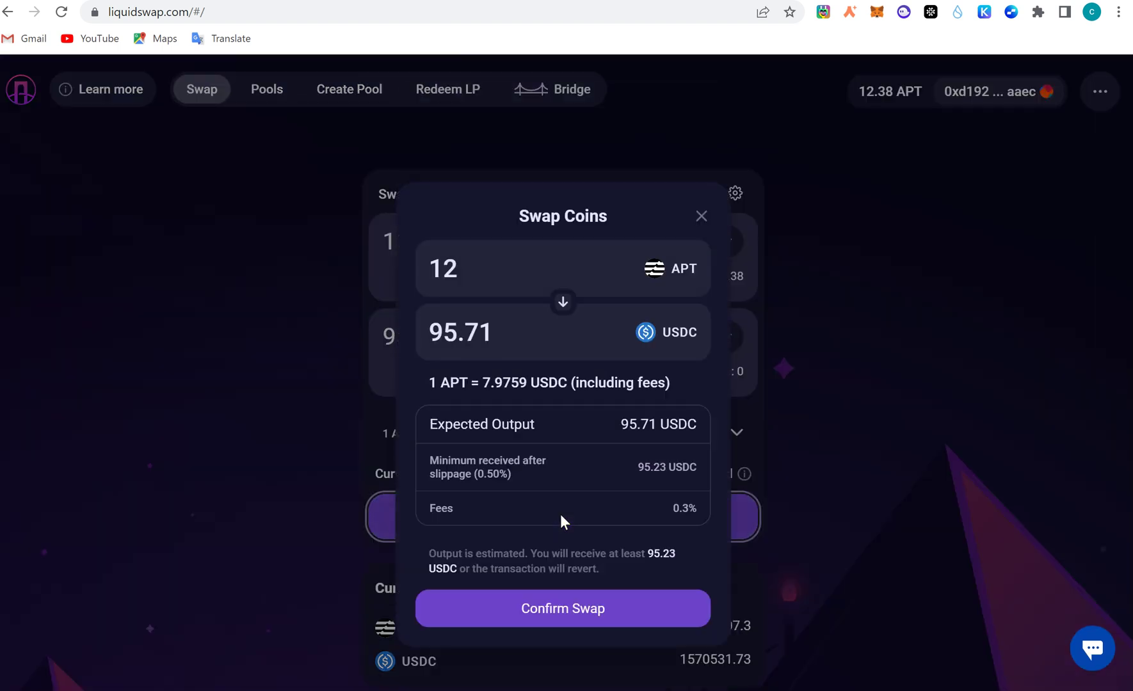
click(575, 618)
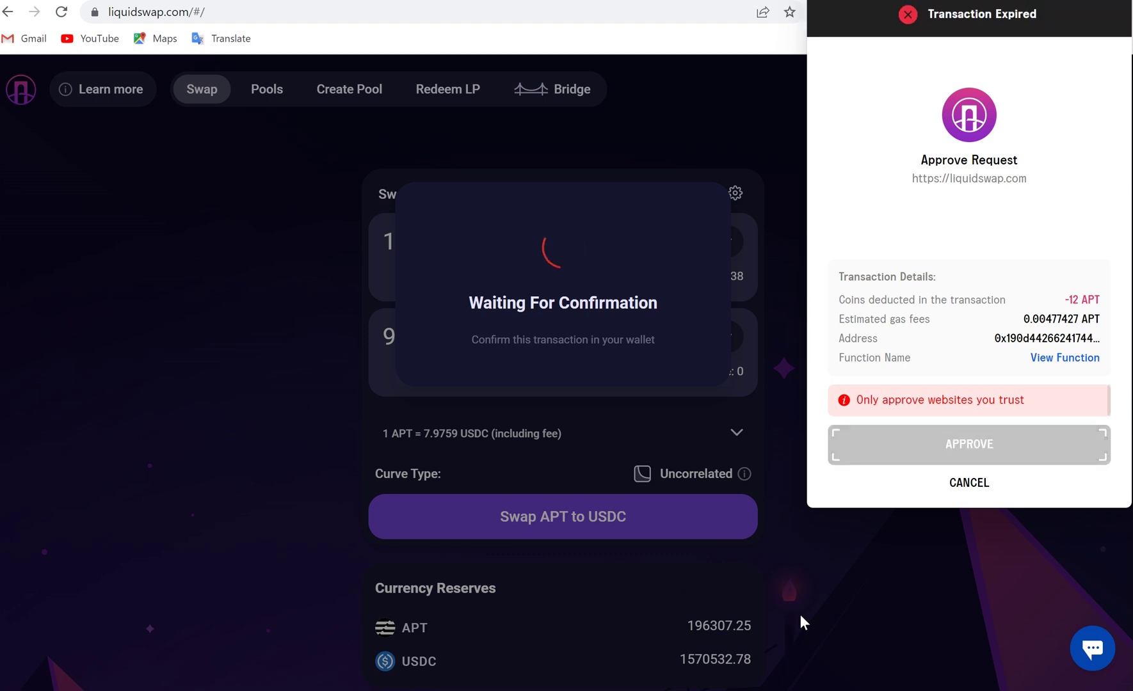
click(961, 486)
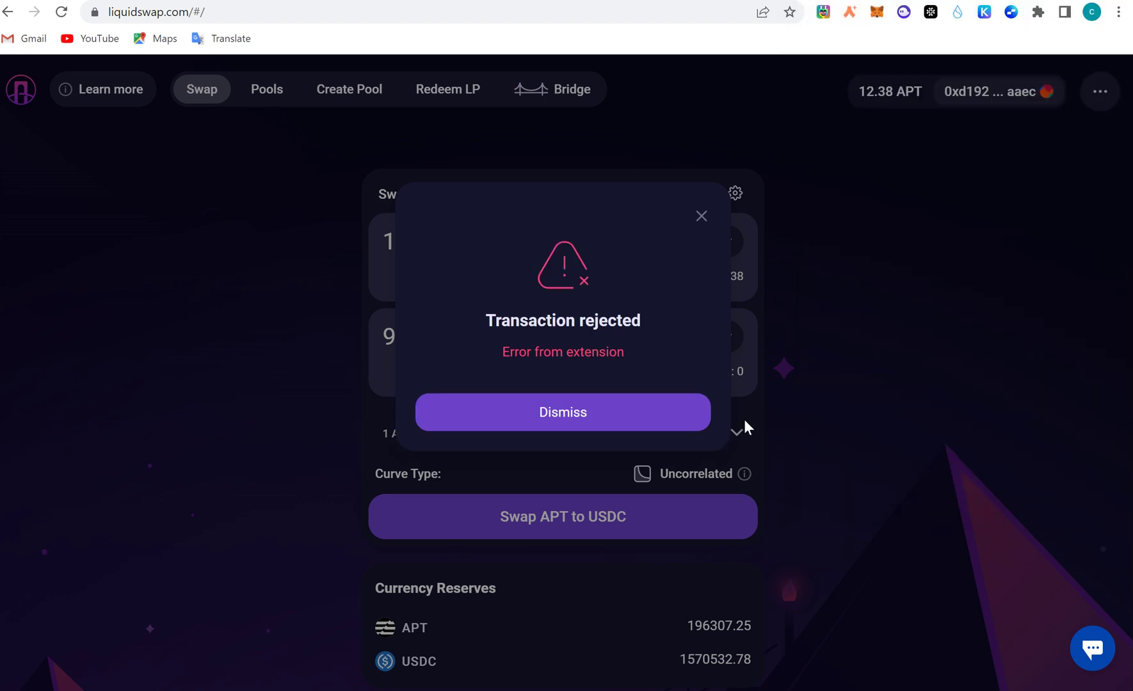
click(702, 216)
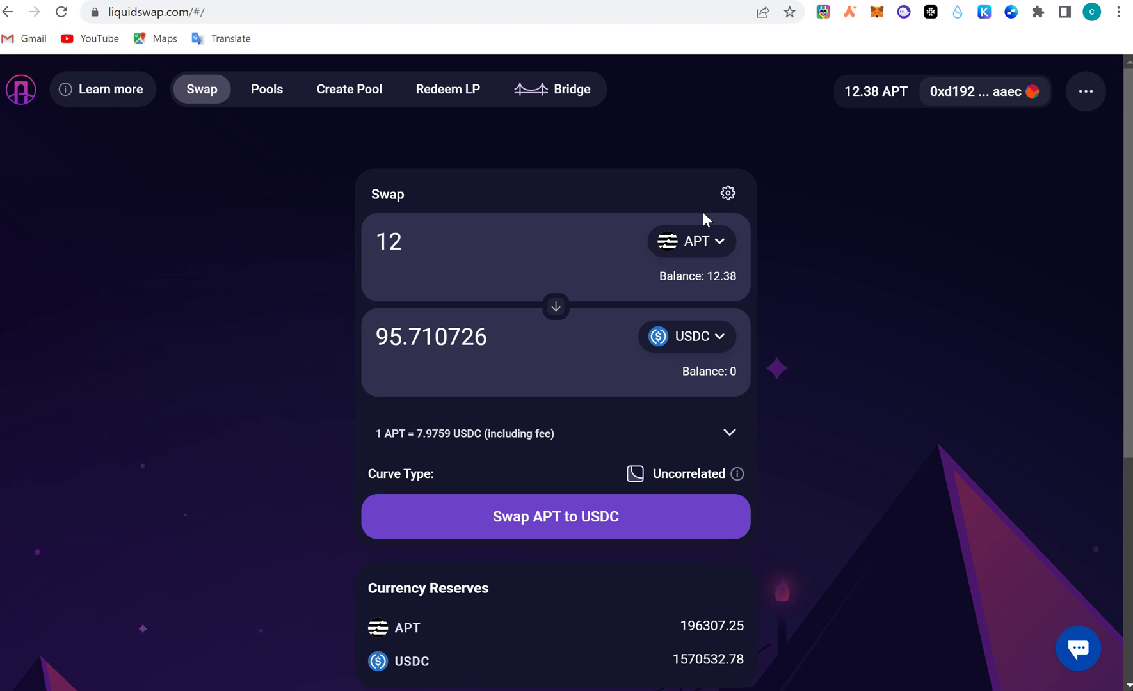
Open the Add Liquidity page, look at the coins available to pair with APT and close the coin list.
click(272, 90)
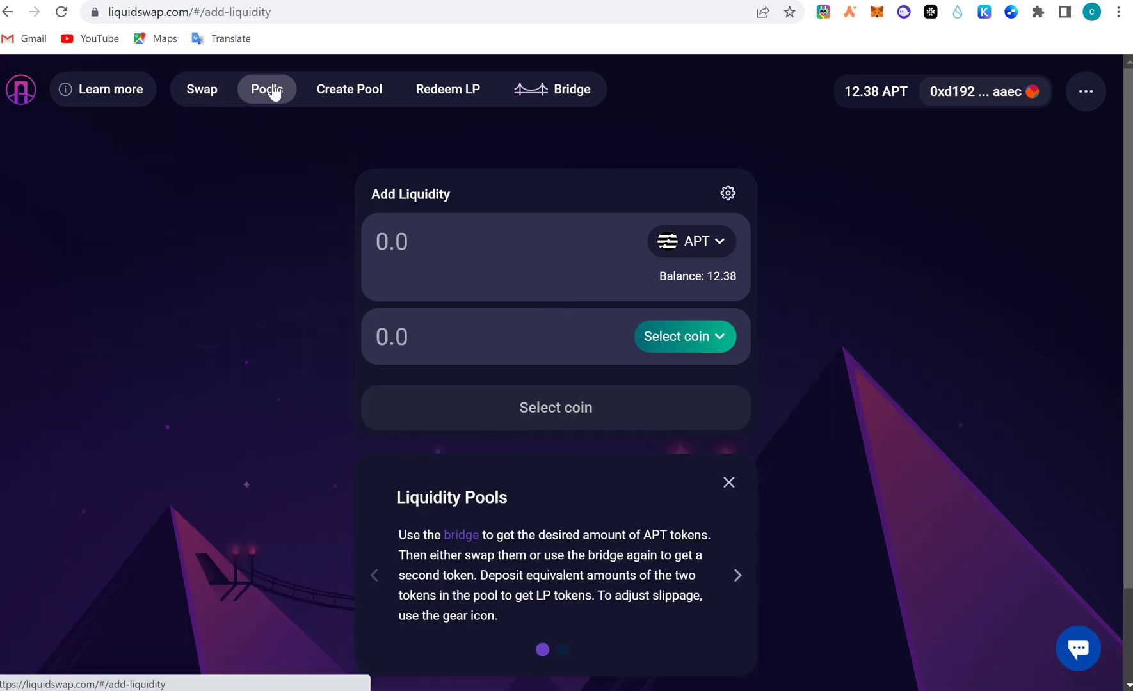
click(690, 349)
click(499, 194)
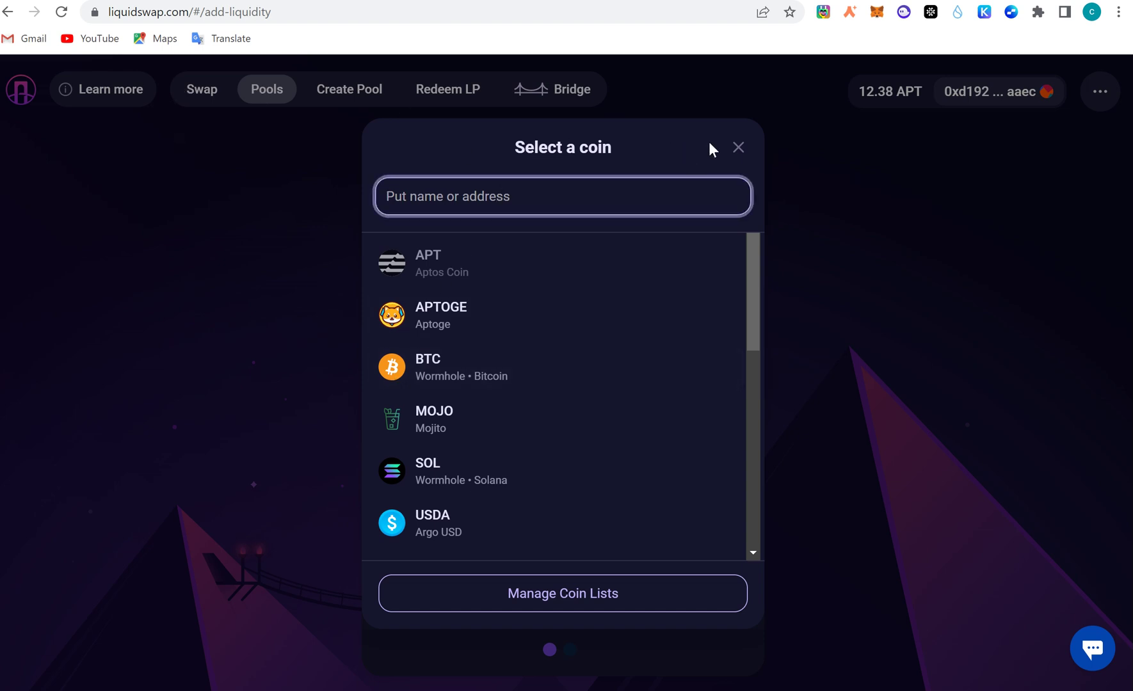
click(738, 147)
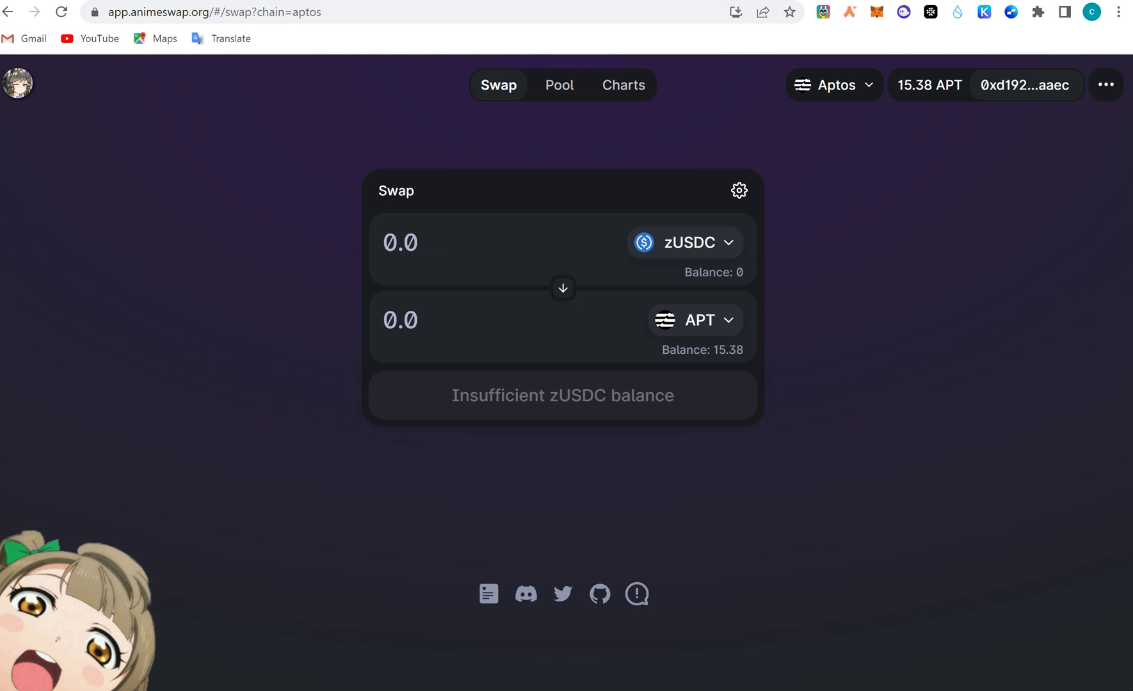
Open the AnimeSwap homepage, launch its app and check the connected Martian Wallet account details.
click(17, 83)
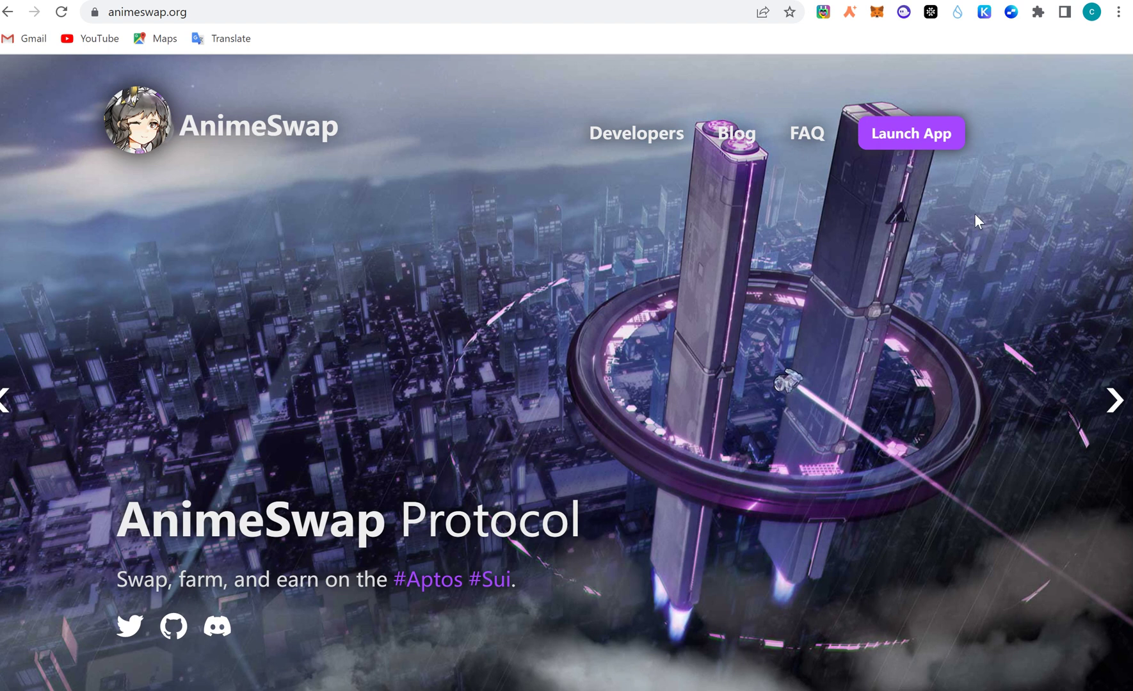
click(927, 150)
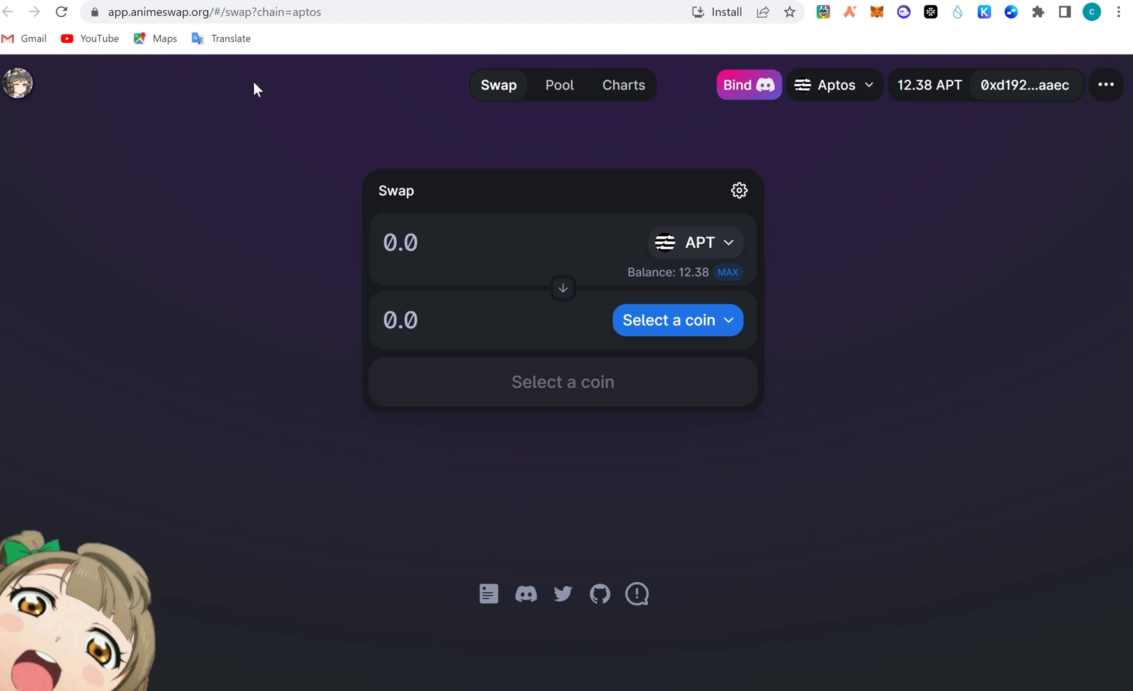
click(1035, 92)
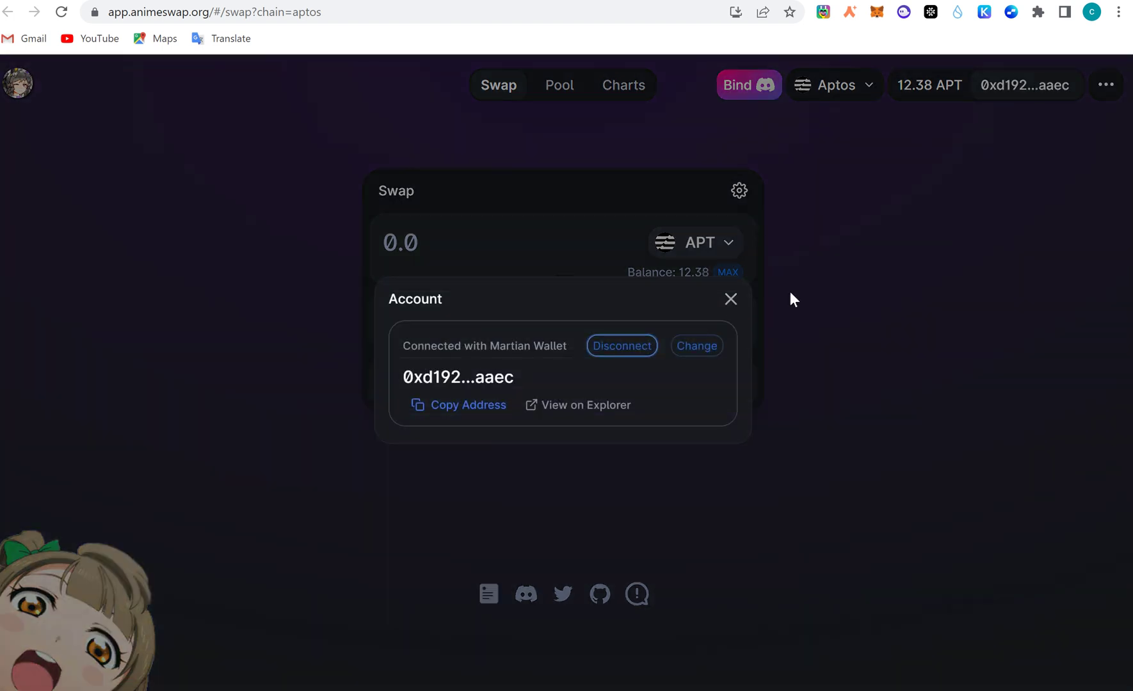
click(871, 313)
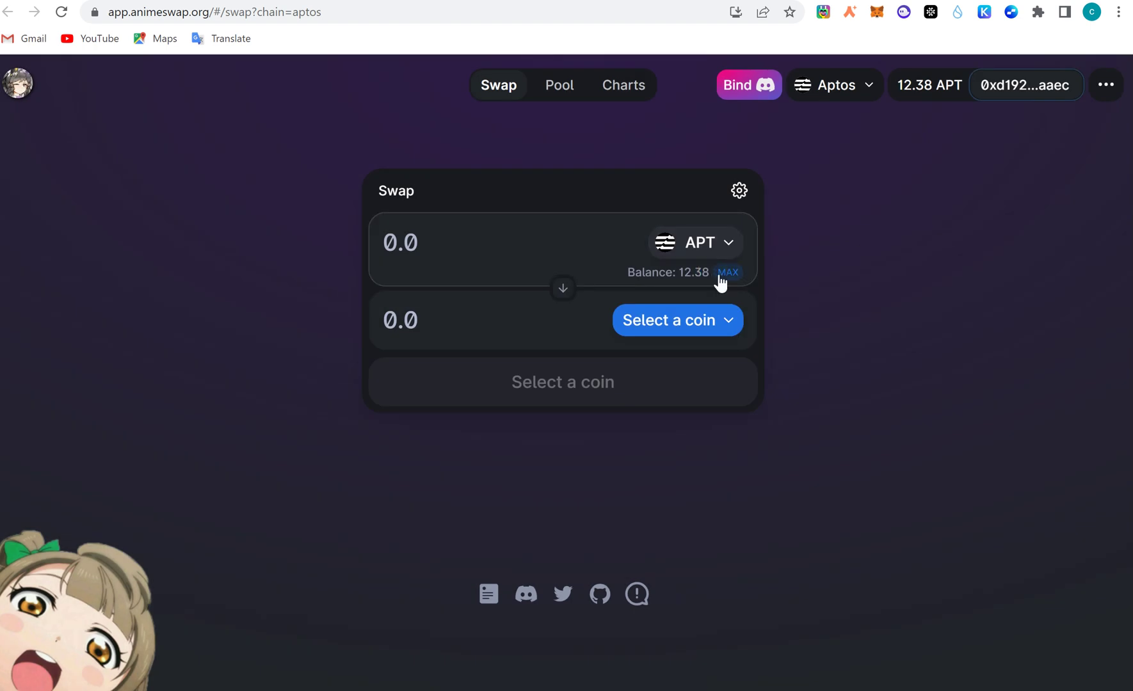
Set up an AnimeSwap swap of 12 APT with LayerZero USD Coin (zUSDC) as the coin to receive.
click(400, 245)
text(12)
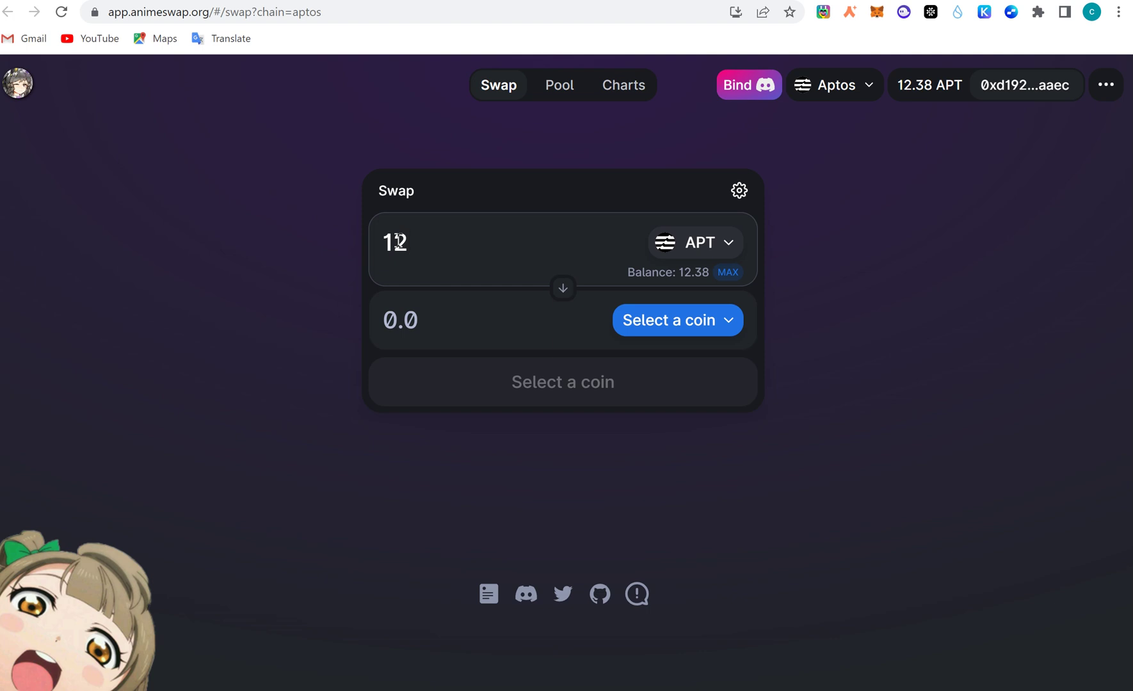
click(689, 325)
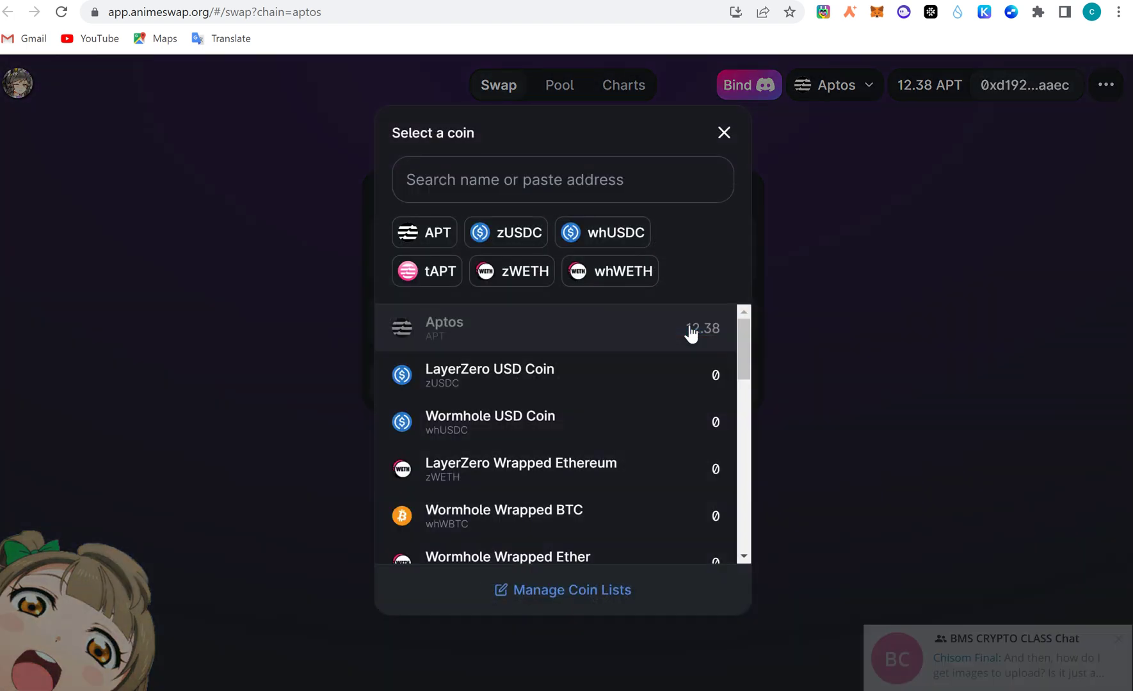
click(612, 391)
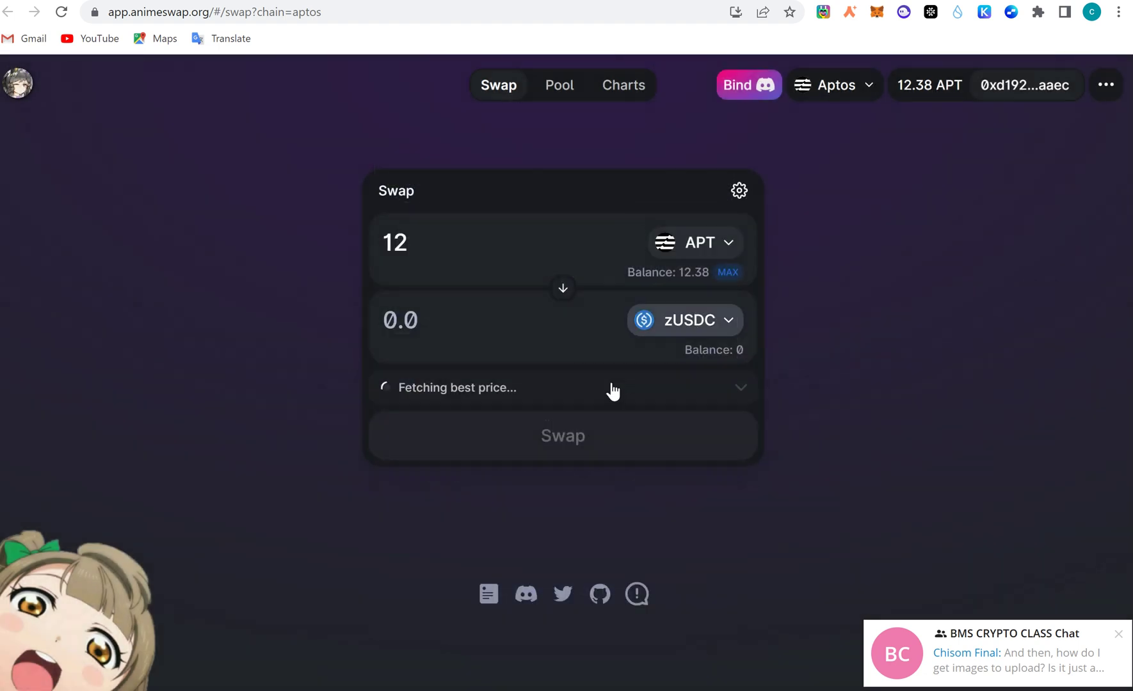
click(426, 241)
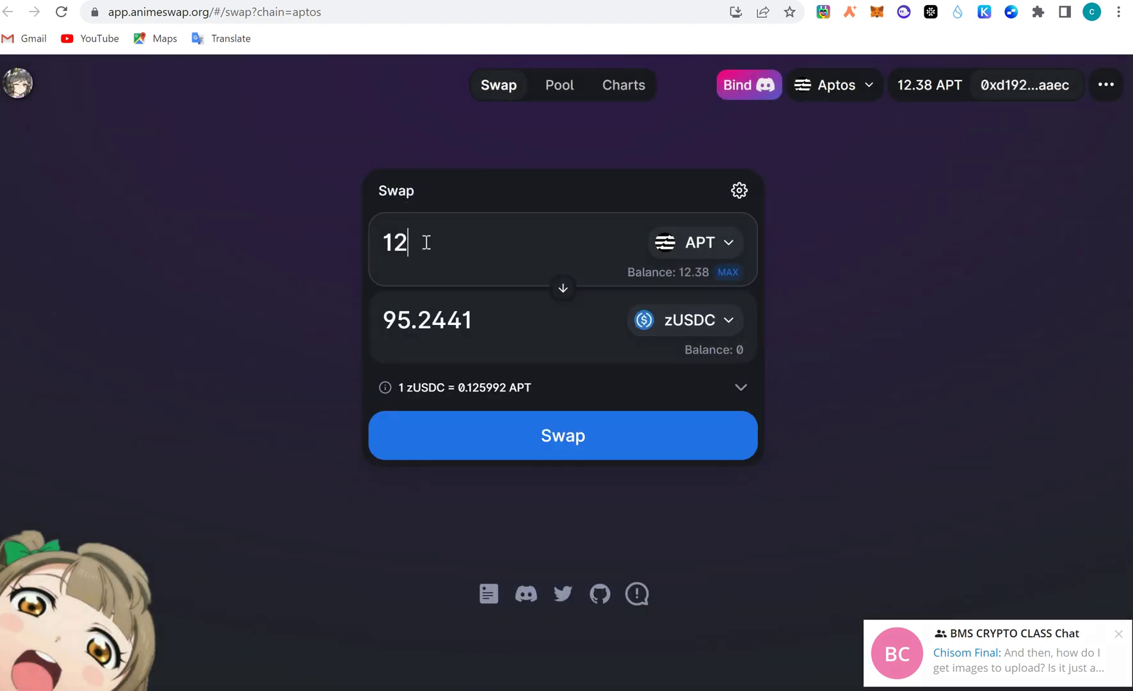
Confirm the swap of 12 APT for zUSDC, approve it in the wallet and close the submission dialog.
click(547, 427)
click(584, 528)
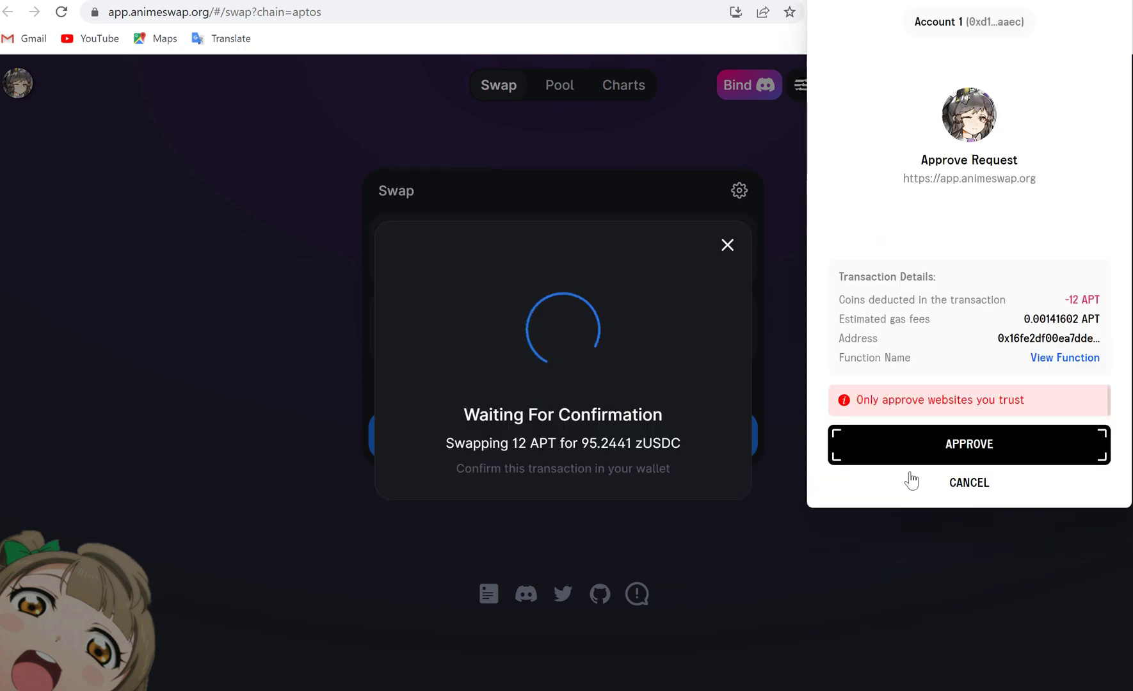
click(972, 444)
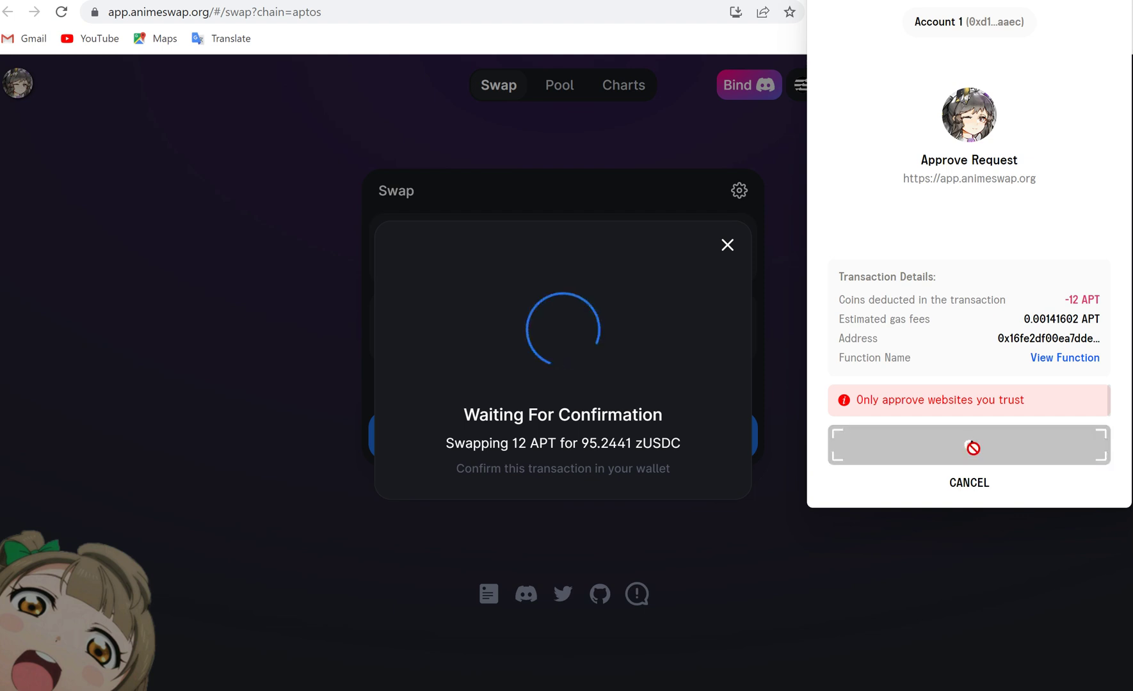
click(667, 477)
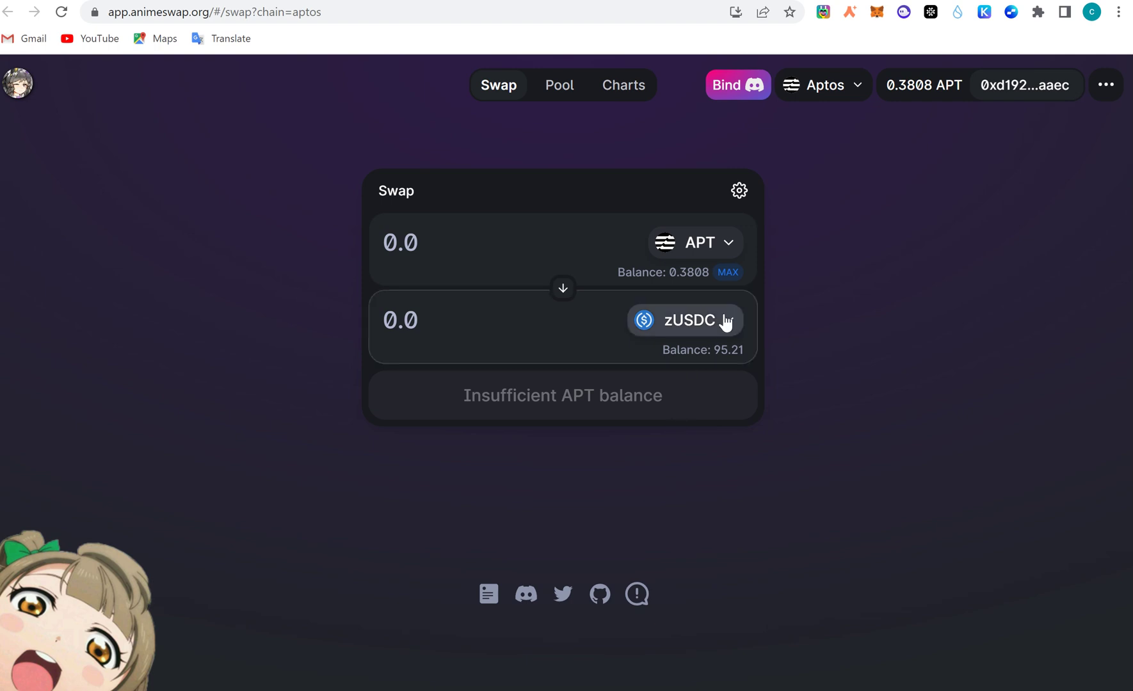
Reverse the swap direction to zUSDC for APT and set the amount to 90 zUSDC.
click(566, 291)
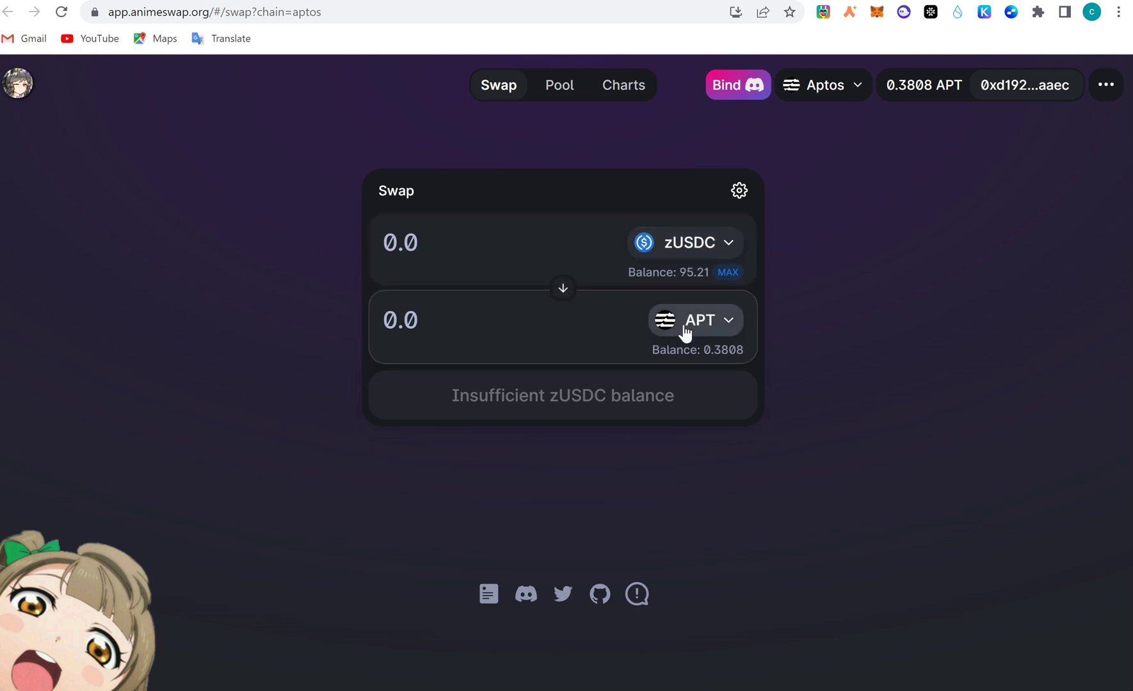
click(462, 238)
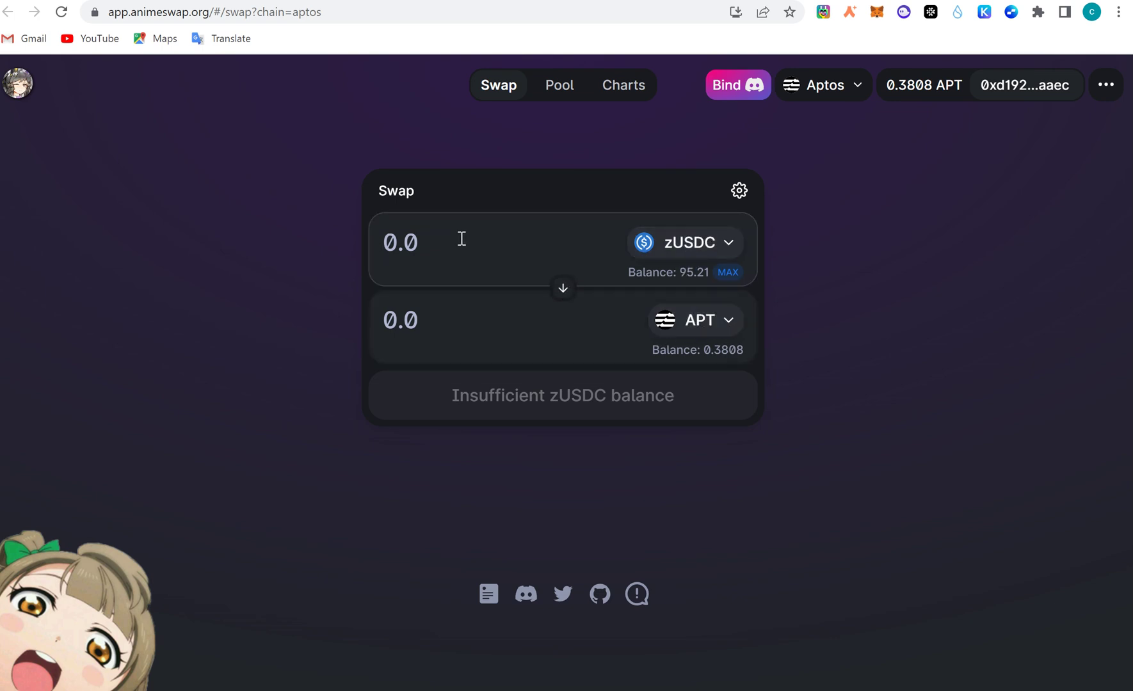
text(90)
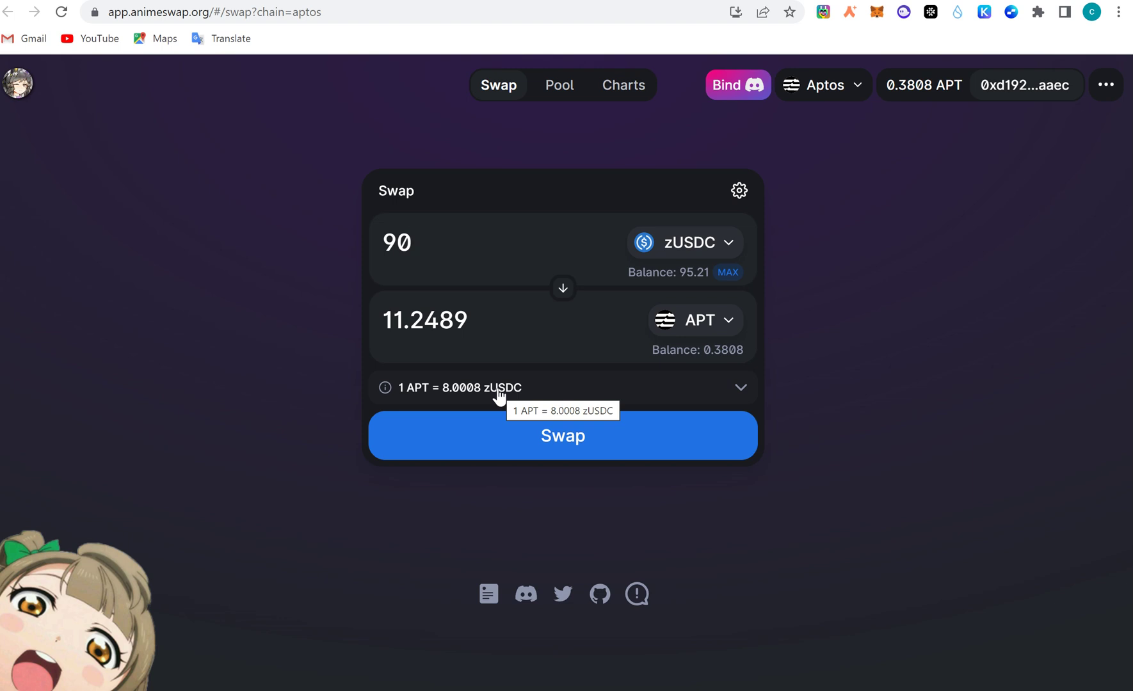
Confirm the swap of 90 zUSDC for APT and approve the transaction in the wallet.
click(536, 435)
click(565, 512)
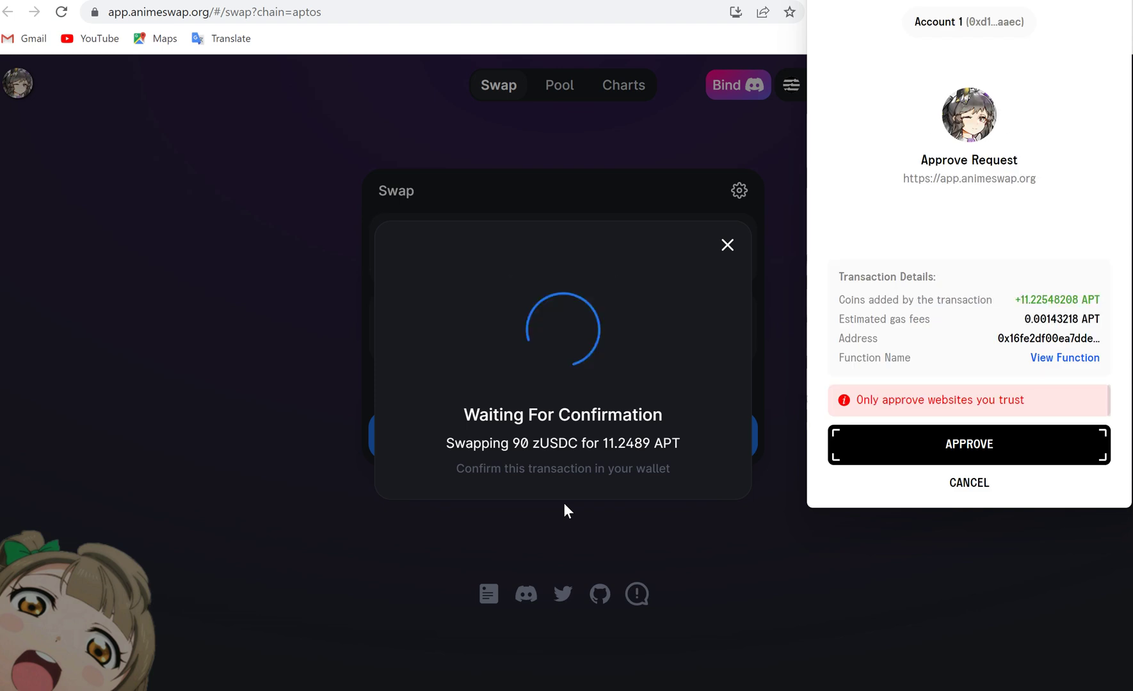
click(878, 458)
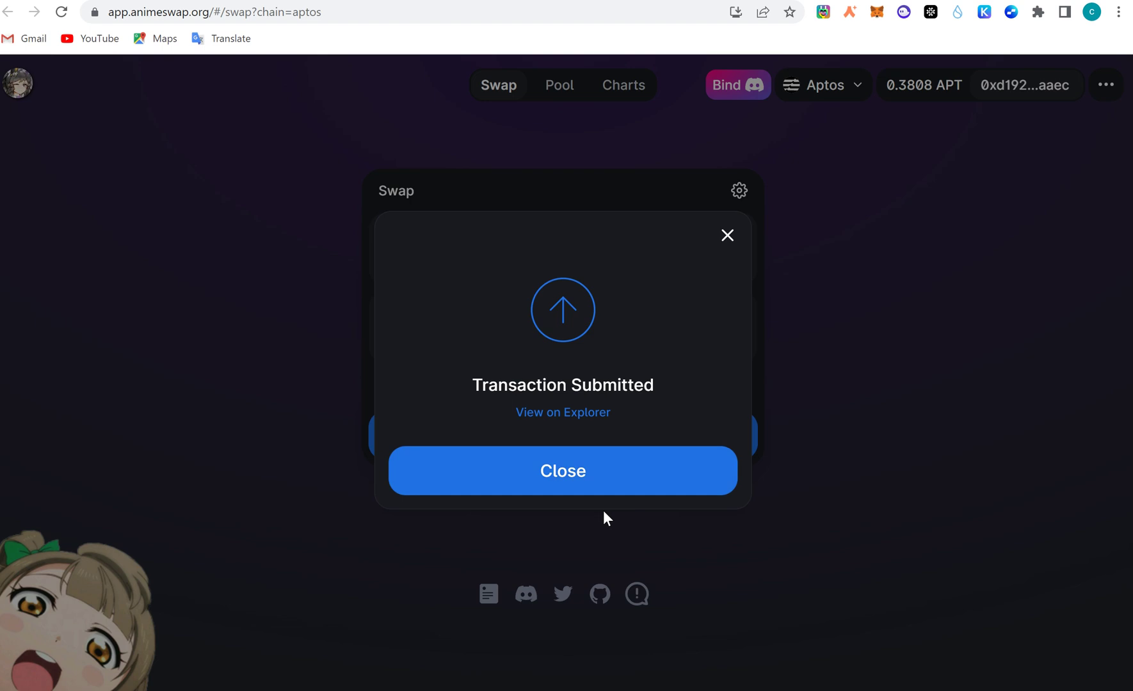
Close the submission dialog and show the details of the APT/zUSDC liquidity position on the pool page.
click(608, 483)
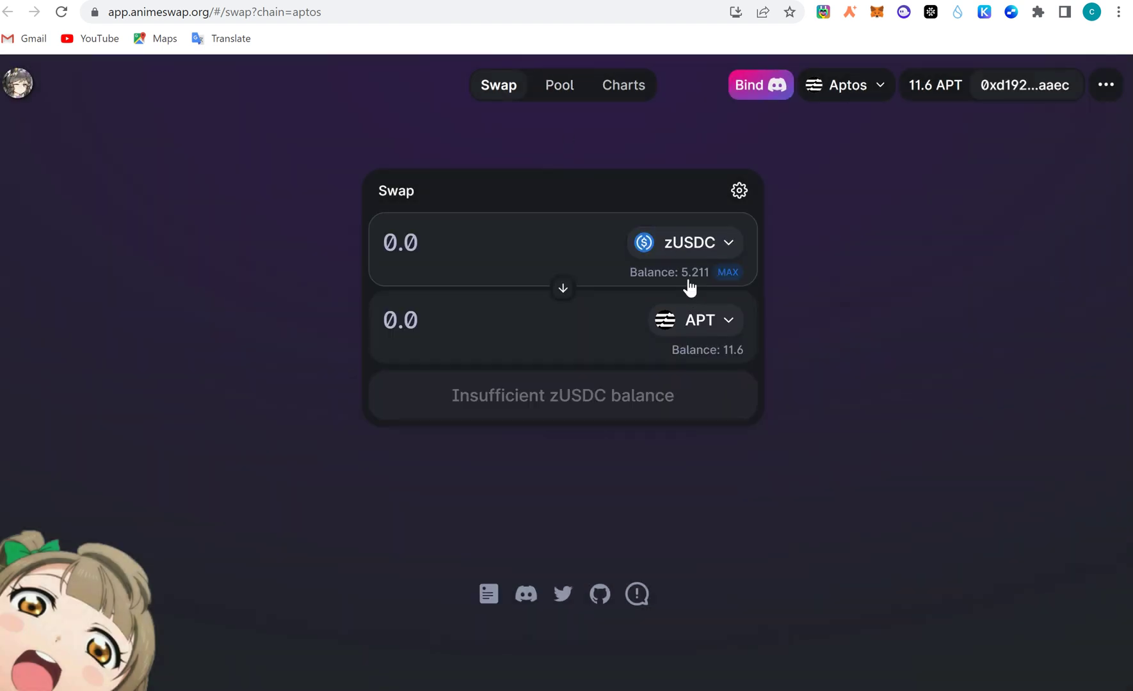
click(559, 85)
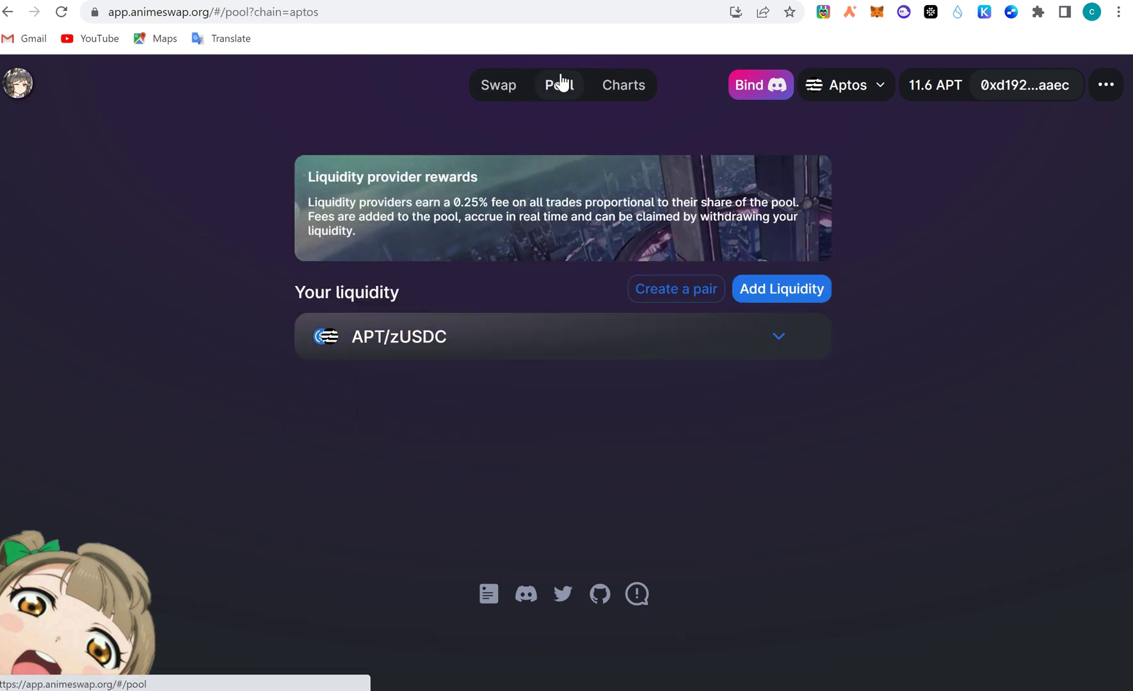
click(776, 351)
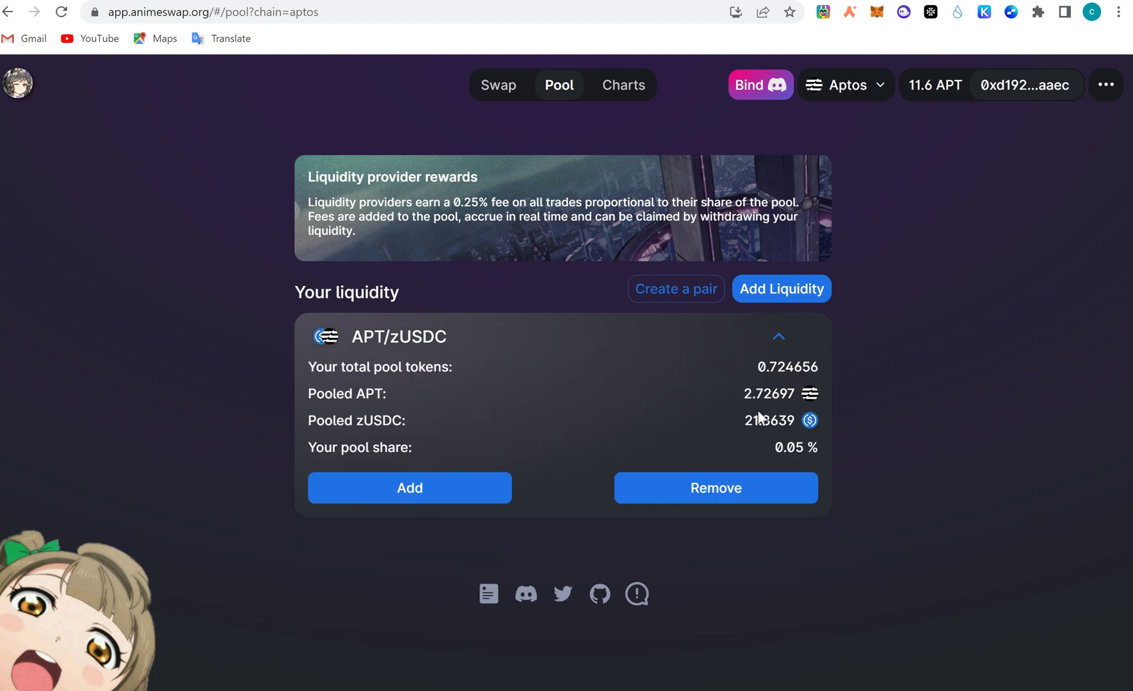
Start adding liquidity with zUSDC as the first coin and APT as the second.
click(777, 297)
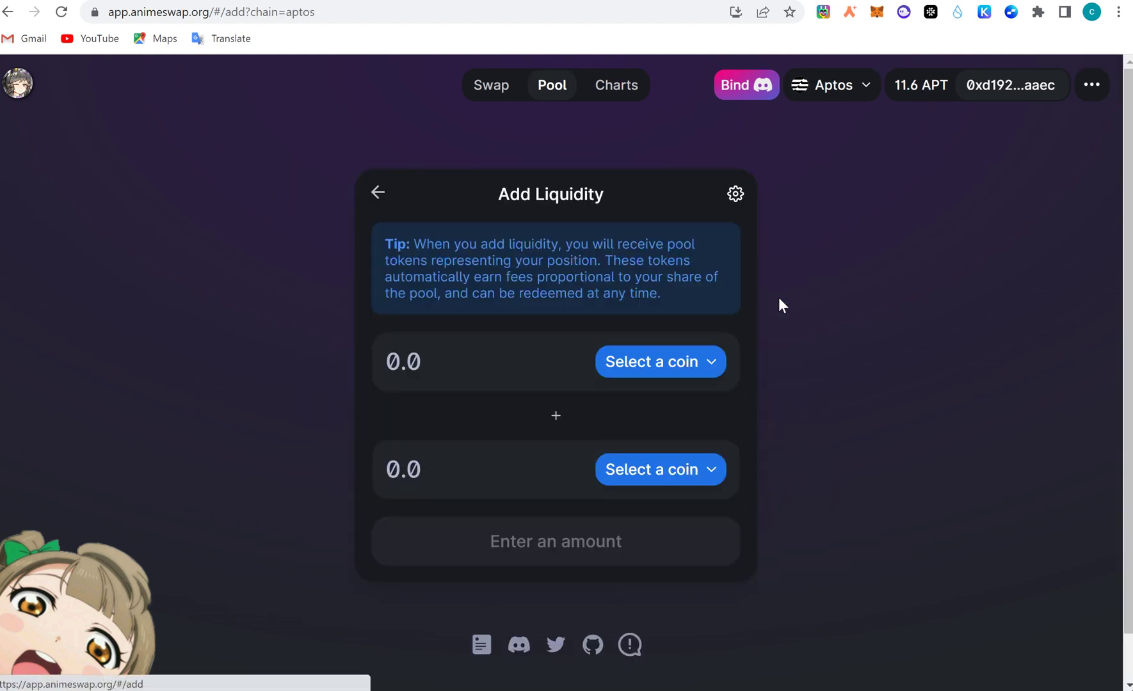
click(692, 356)
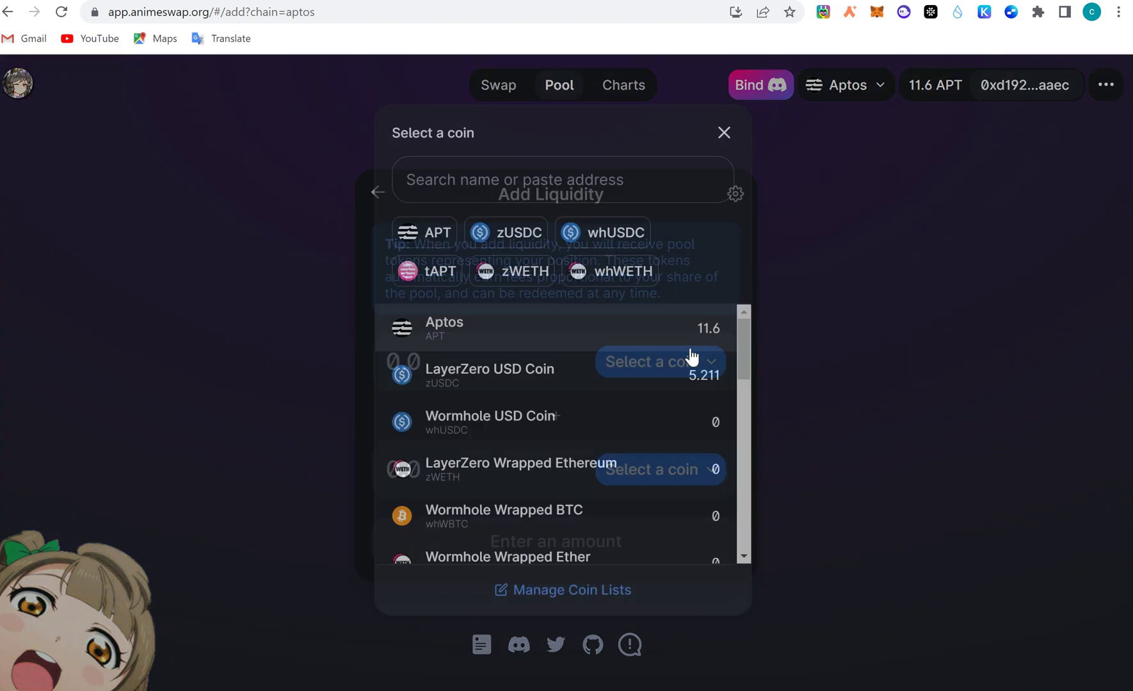
click(531, 391)
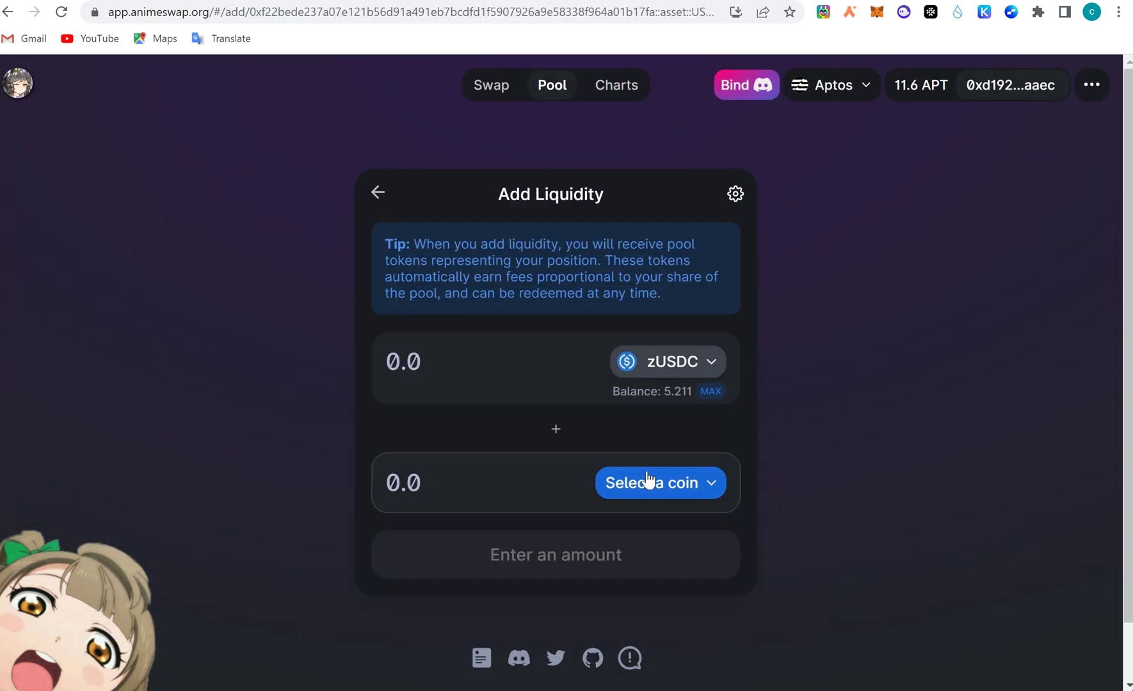
click(689, 484)
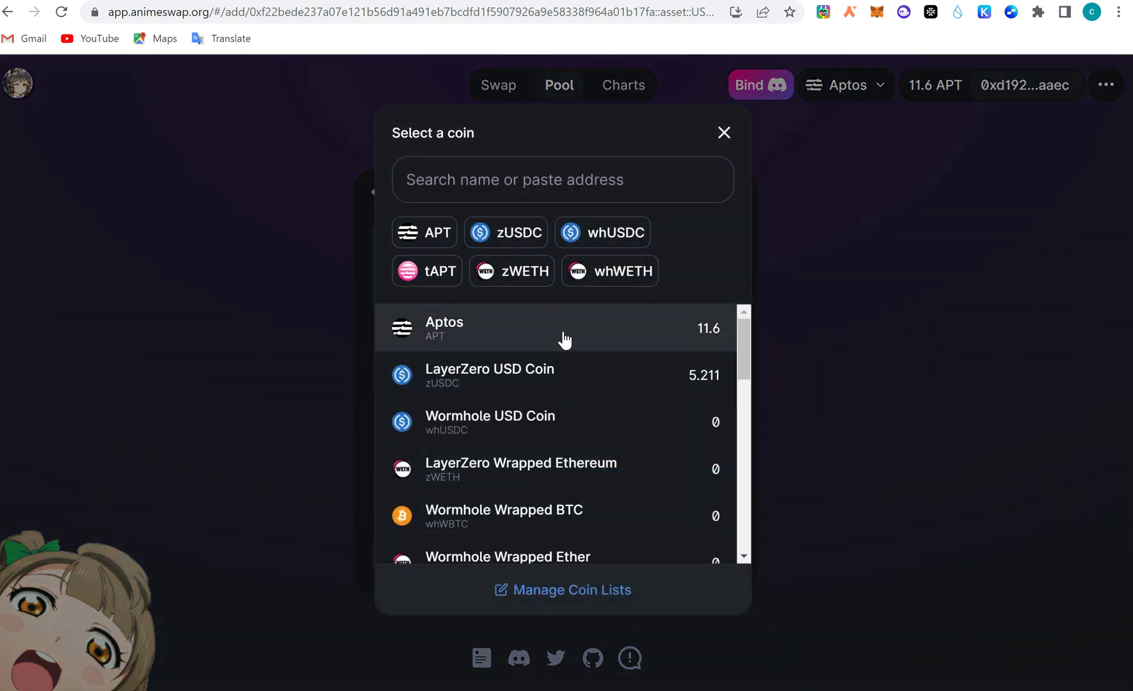
click(563, 331)
Set the zUSDC deposit to the maximum available amount, 5.21138.
click(438, 352)
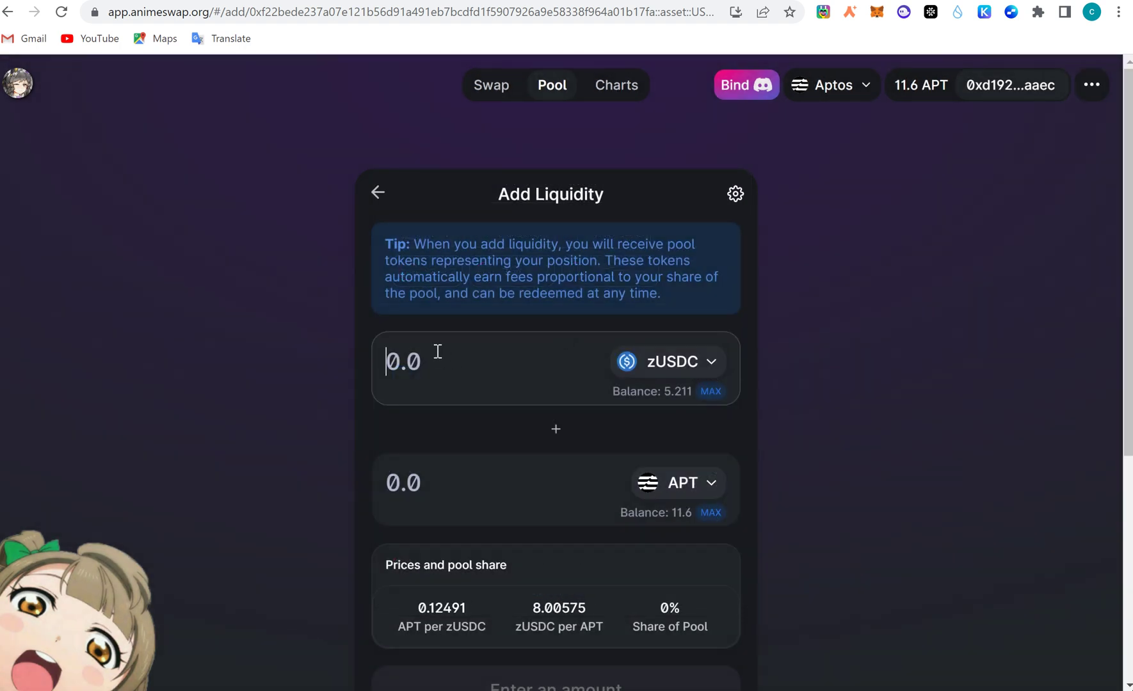
text(5)
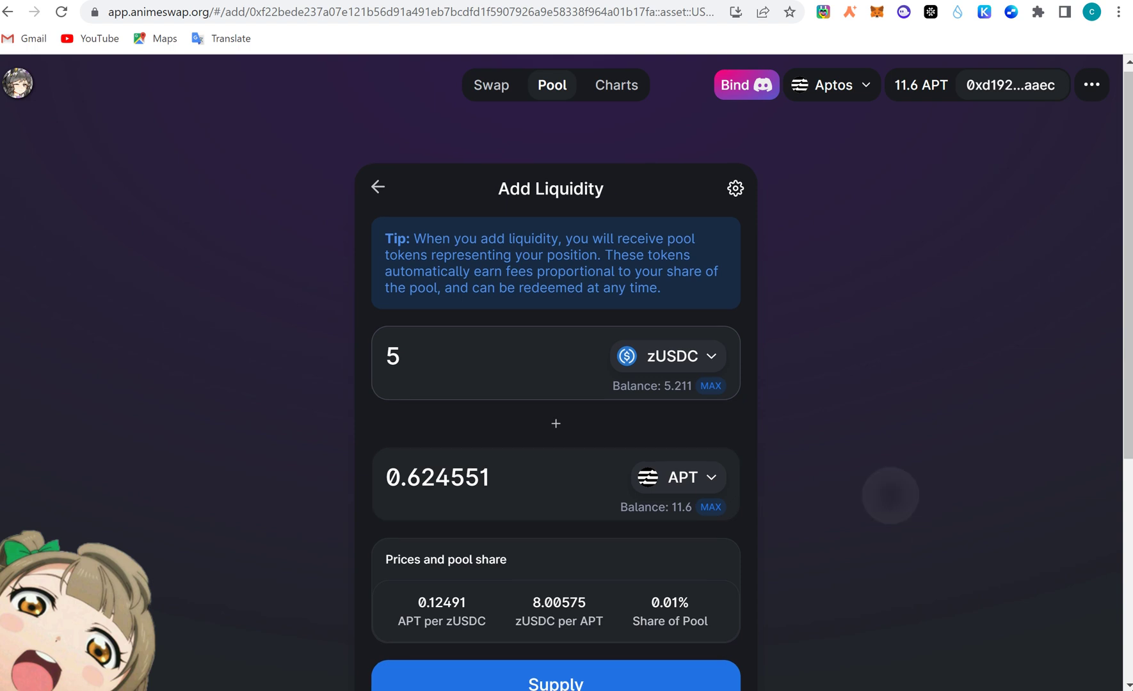
scroll(496, 345, down, 1)
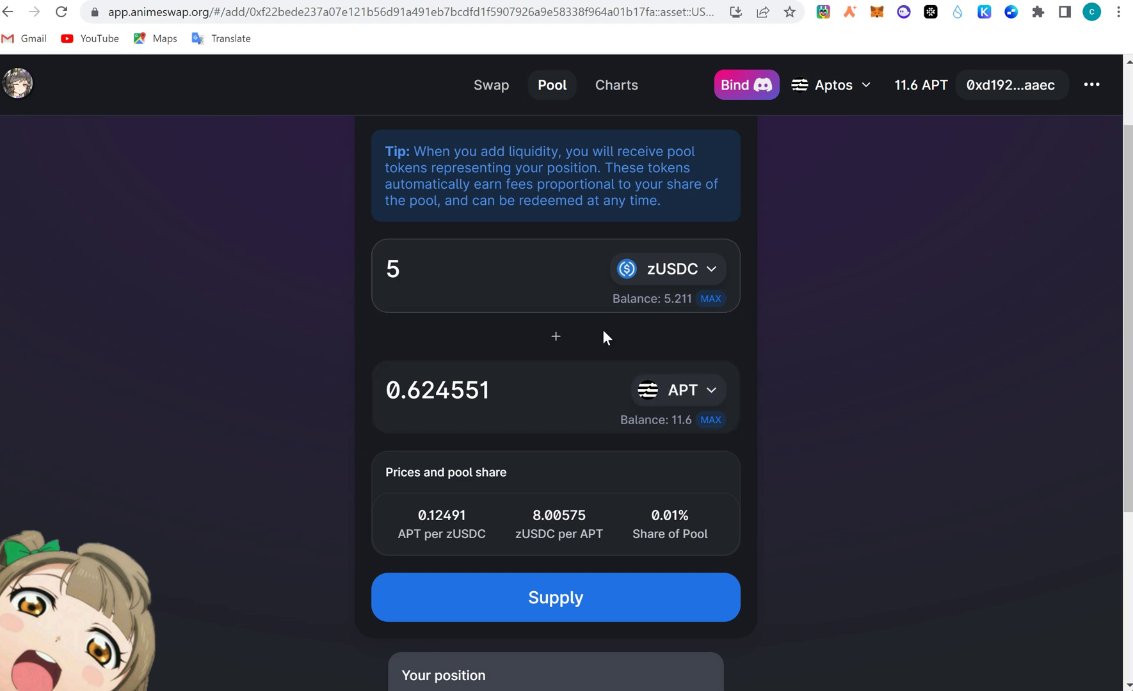
click(703, 304)
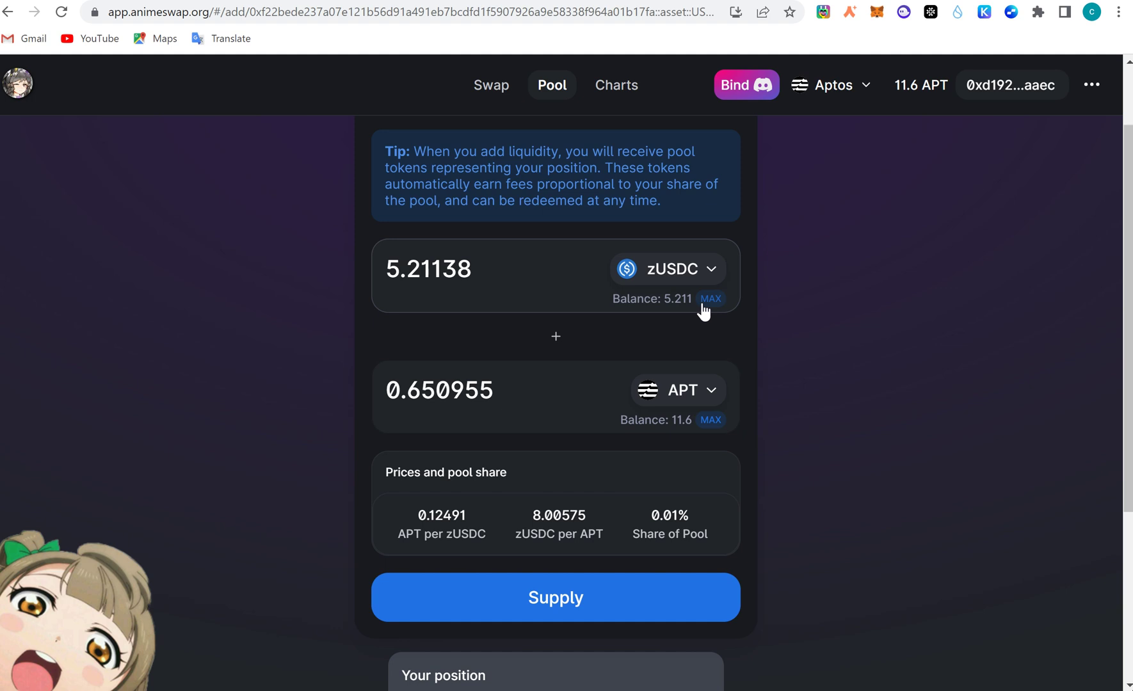
Supply 5.21138 zUSDC and 0.650955 APT to the pool, approve the transaction in the wallet and close the submission dialog.
click(589, 602)
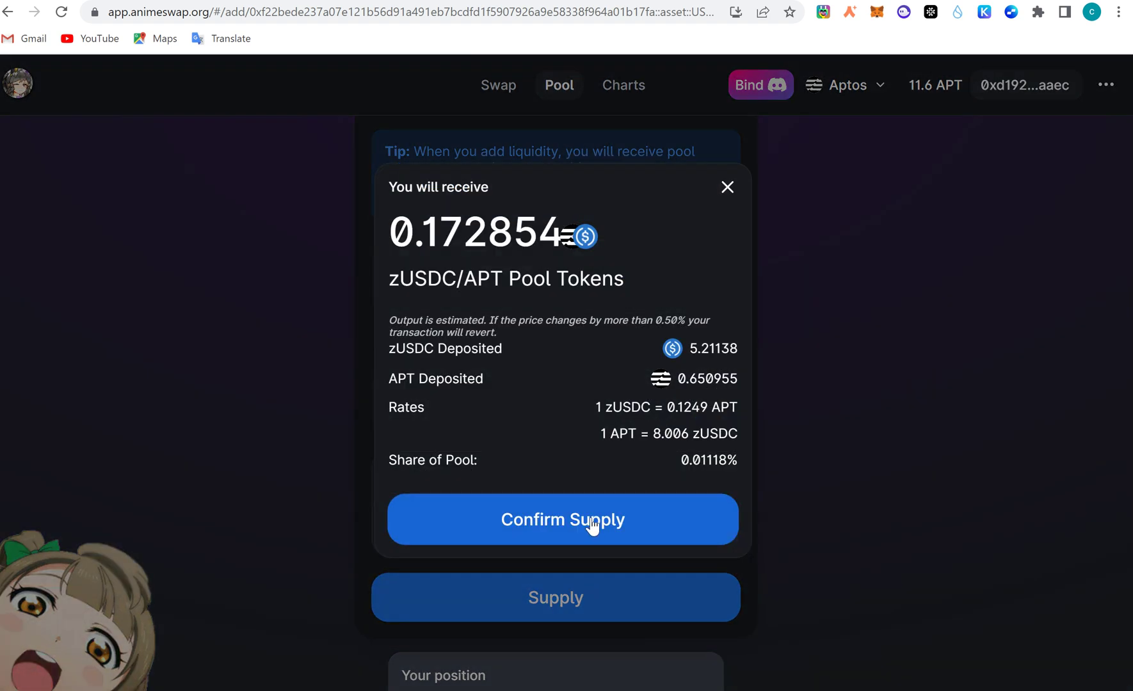
click(592, 525)
click(593, 522)
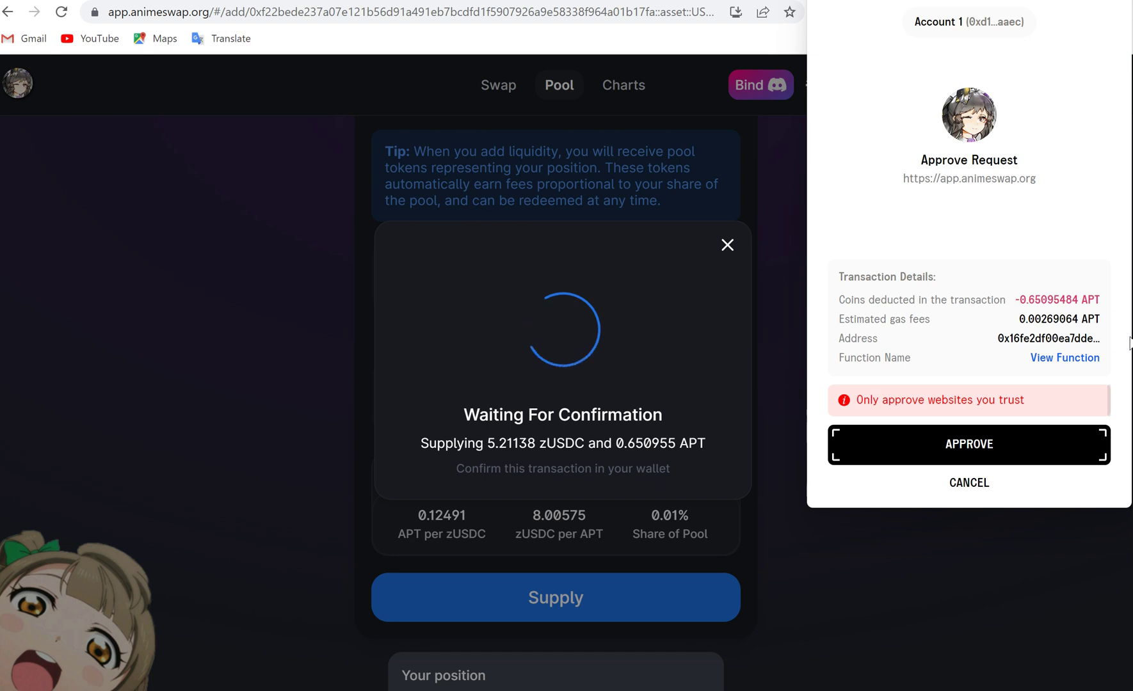
click(939, 442)
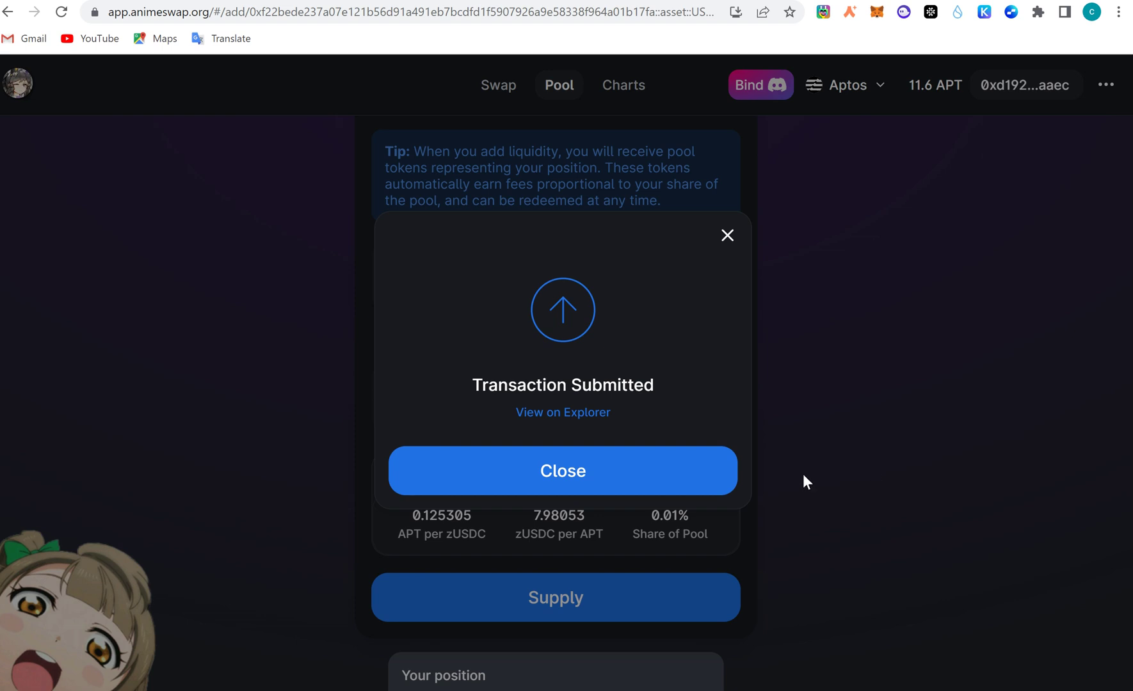
click(699, 478)
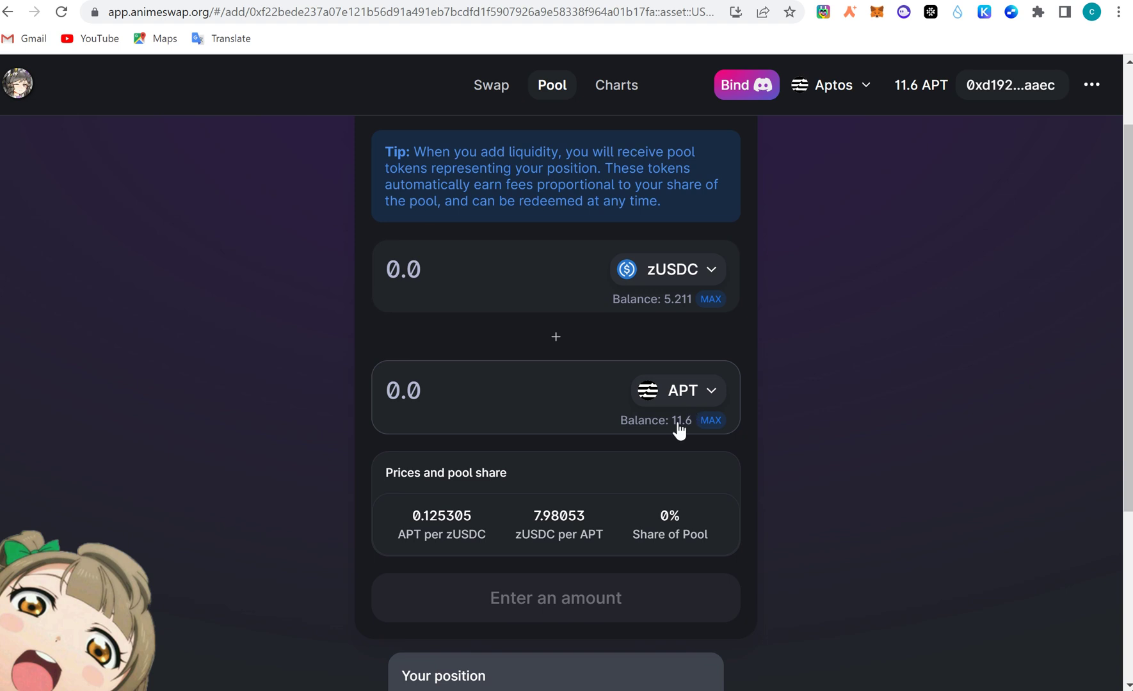
Return to the pool overview and check the APT/zUSDC position for the updated pooled amounts and pool share.
scroll(678, 429, down, 5)
scroll(679, 429, up, 3)
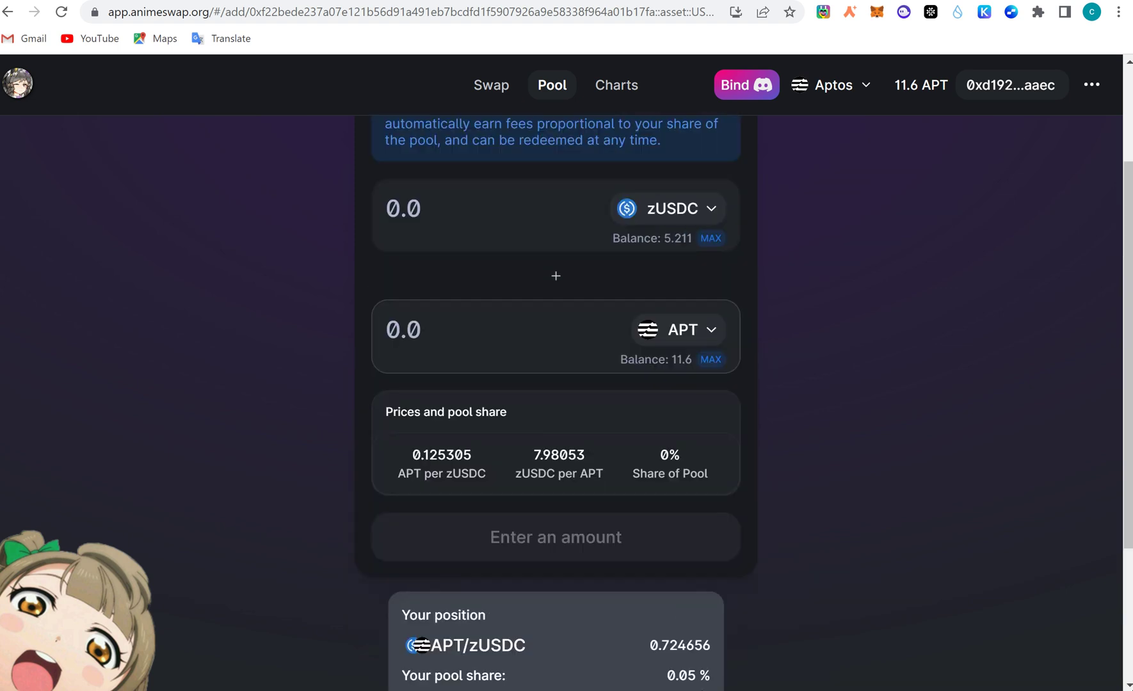
scroll(662, 423, up, 3)
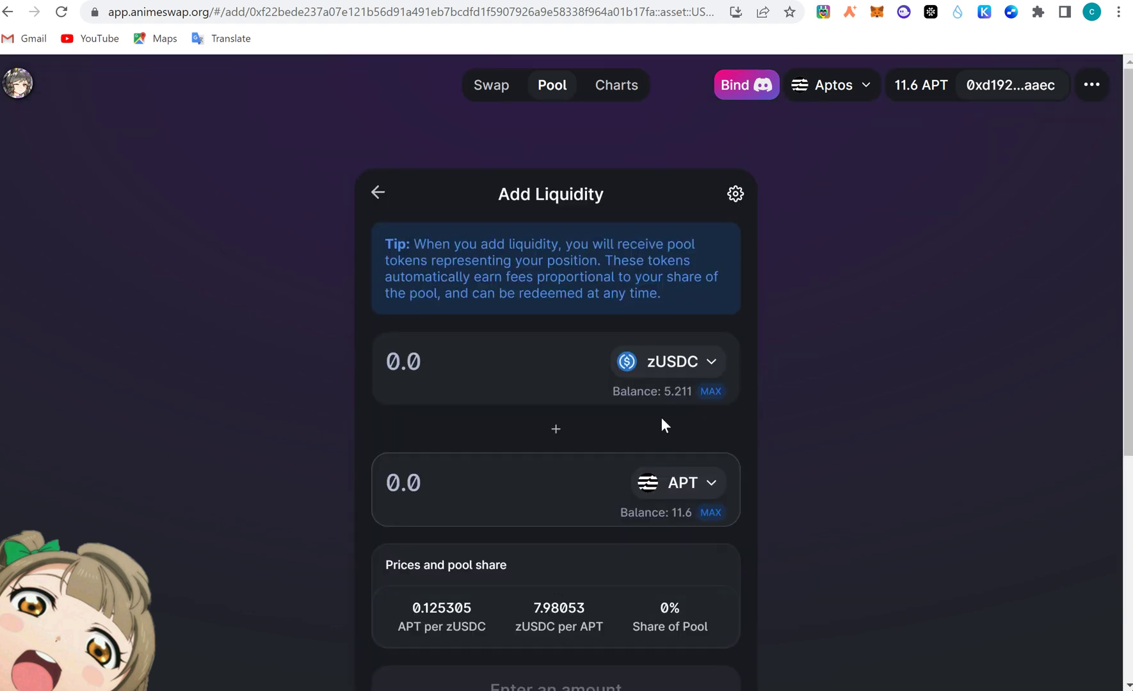
click(379, 192)
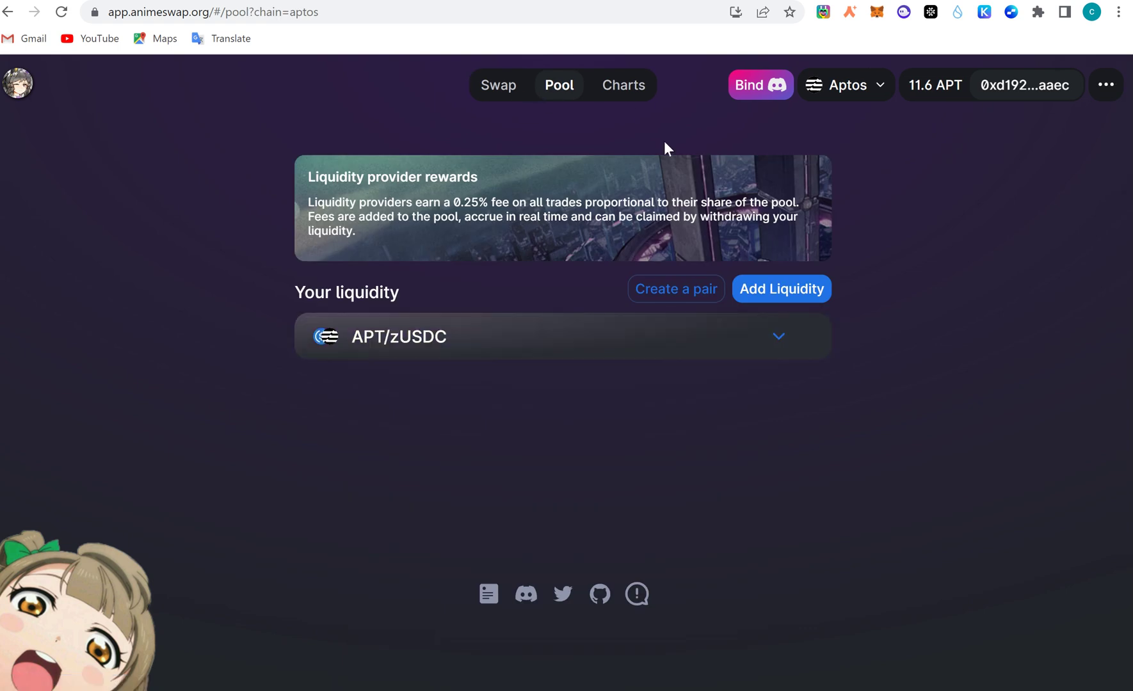
click(763, 333)
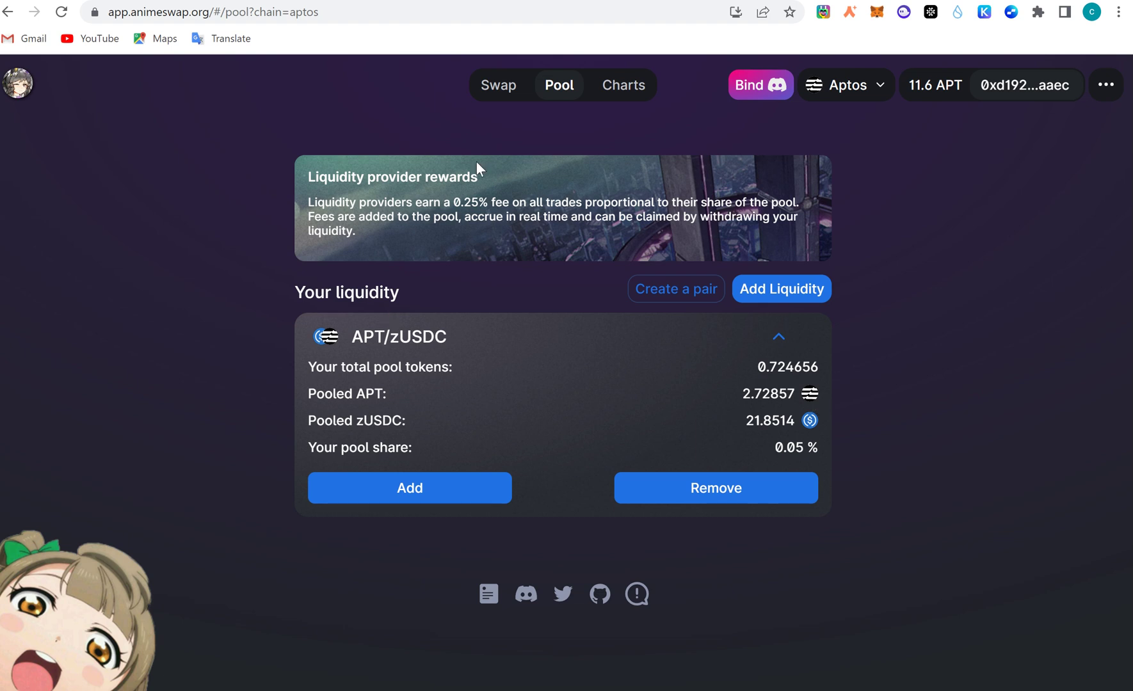
click(507, 85)
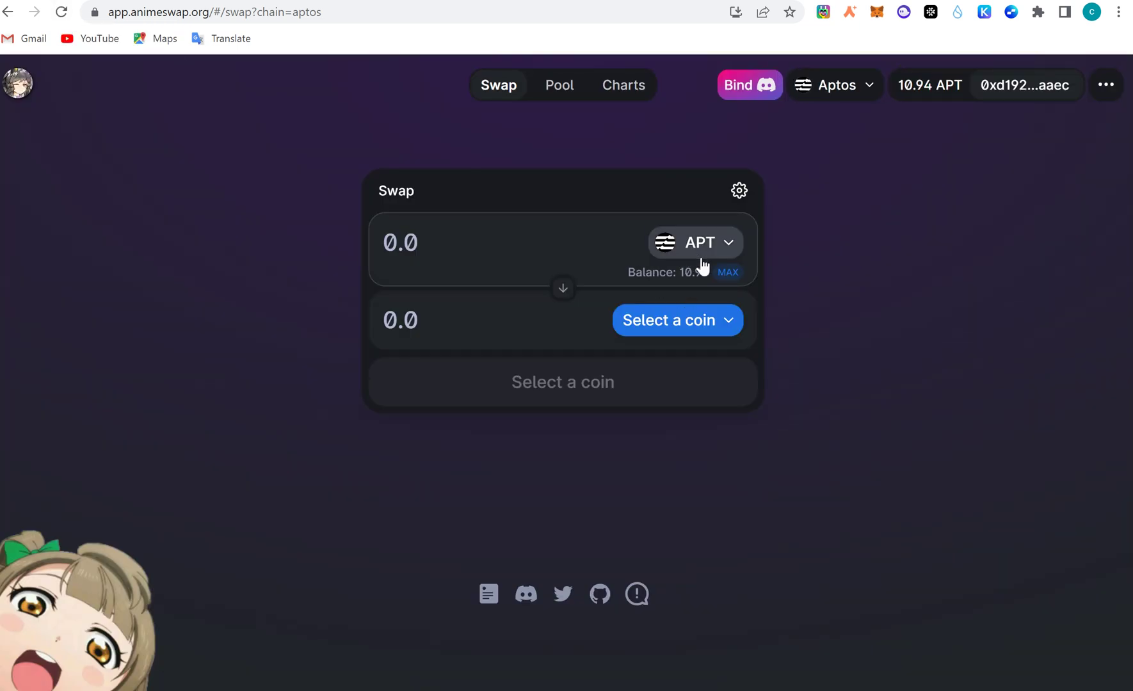
click(554, 91)
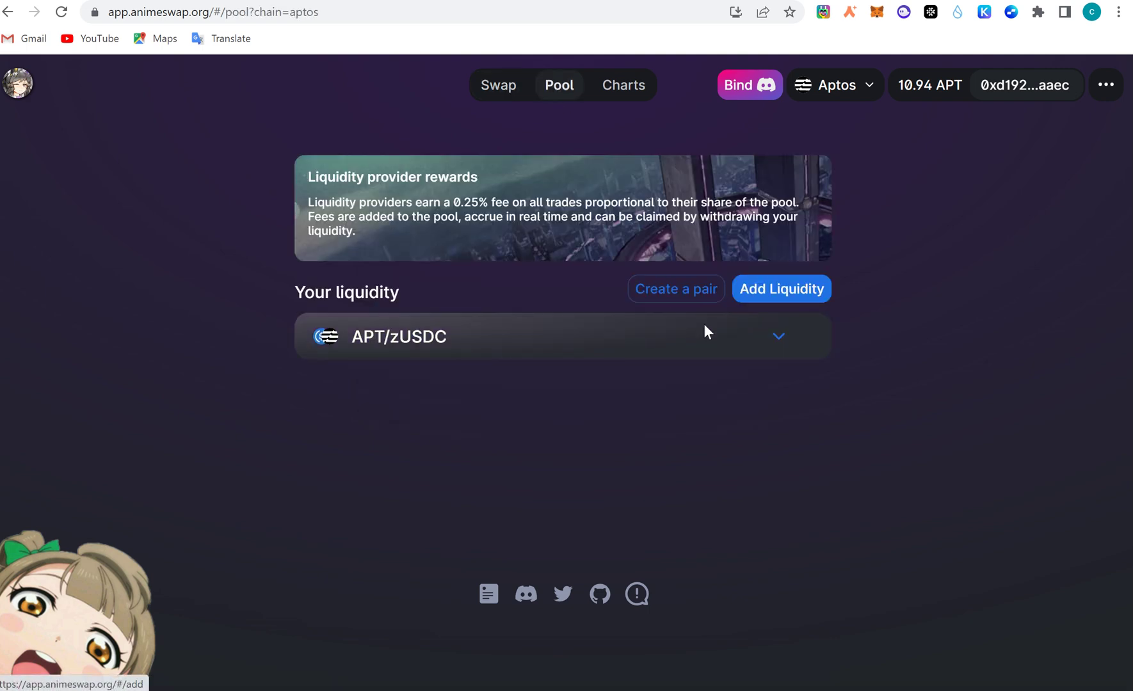
click(771, 346)
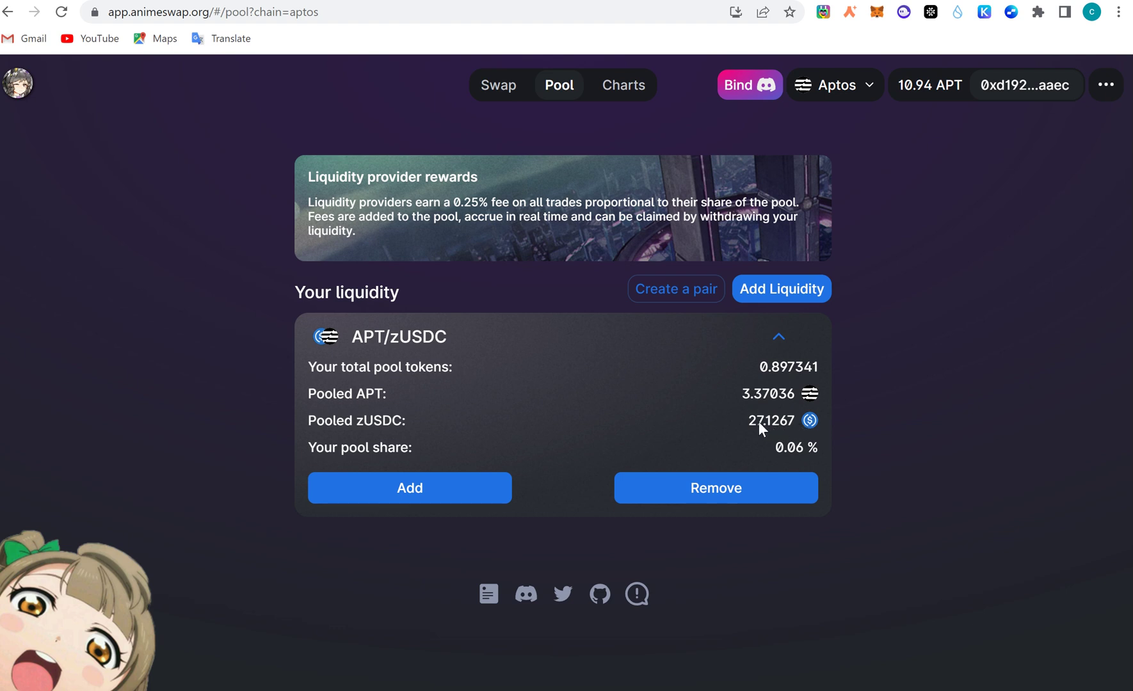
Set up a liquidity removal of 50% from the APT/zUSDC position.
click(721, 500)
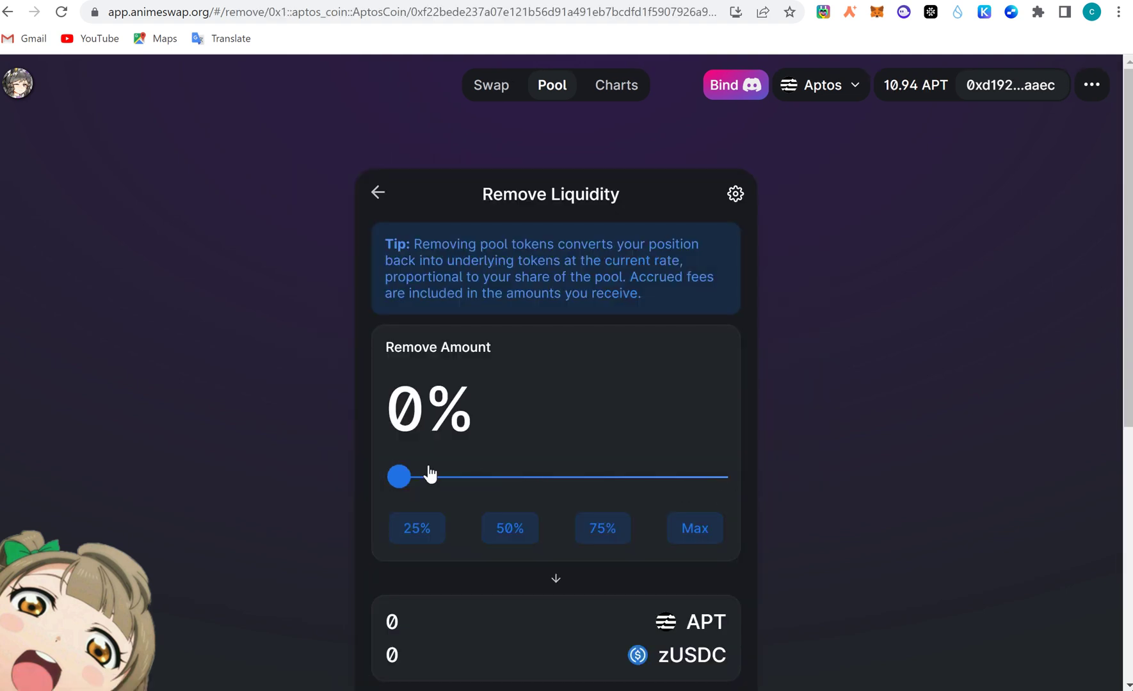
click(521, 530)
scroll(522, 529, down, 4)
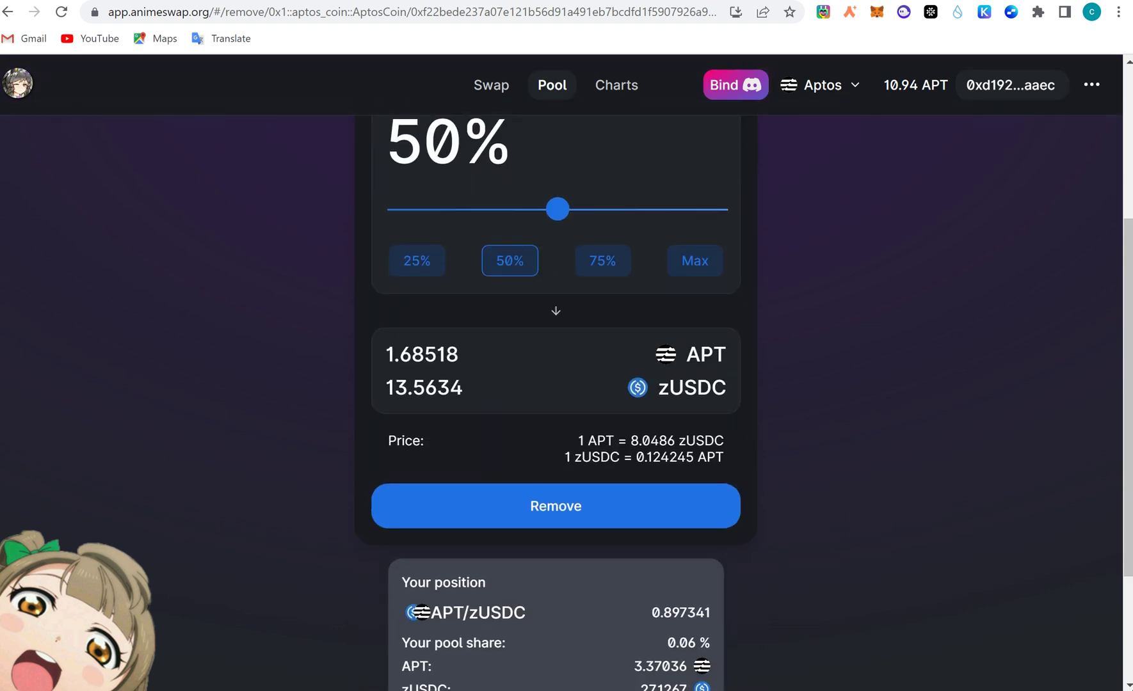
Confirm the 50% liquidity removal, approve it in the wallet and close the submission dialog.
click(554, 516)
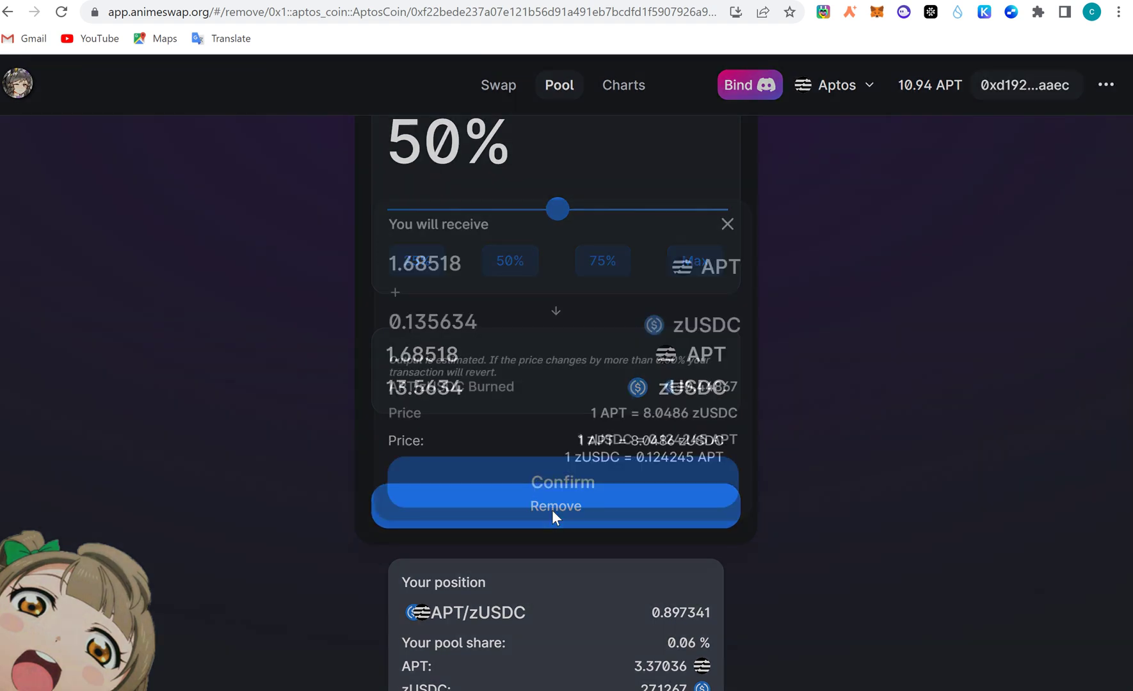
click(582, 506)
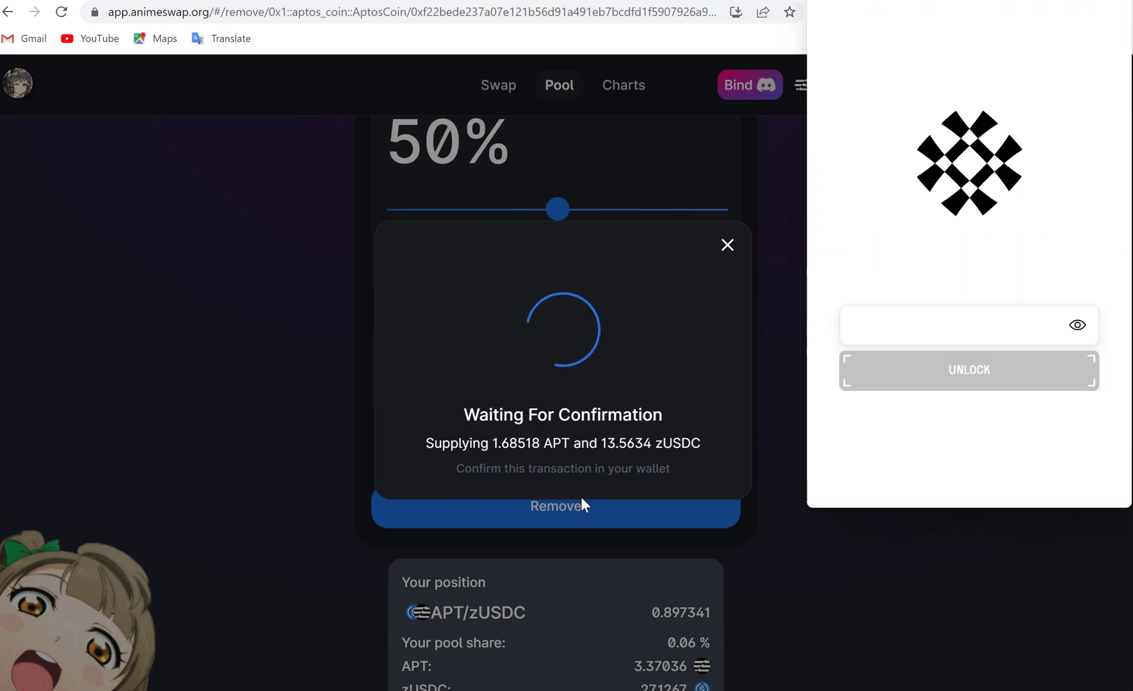
click(1003, 441)
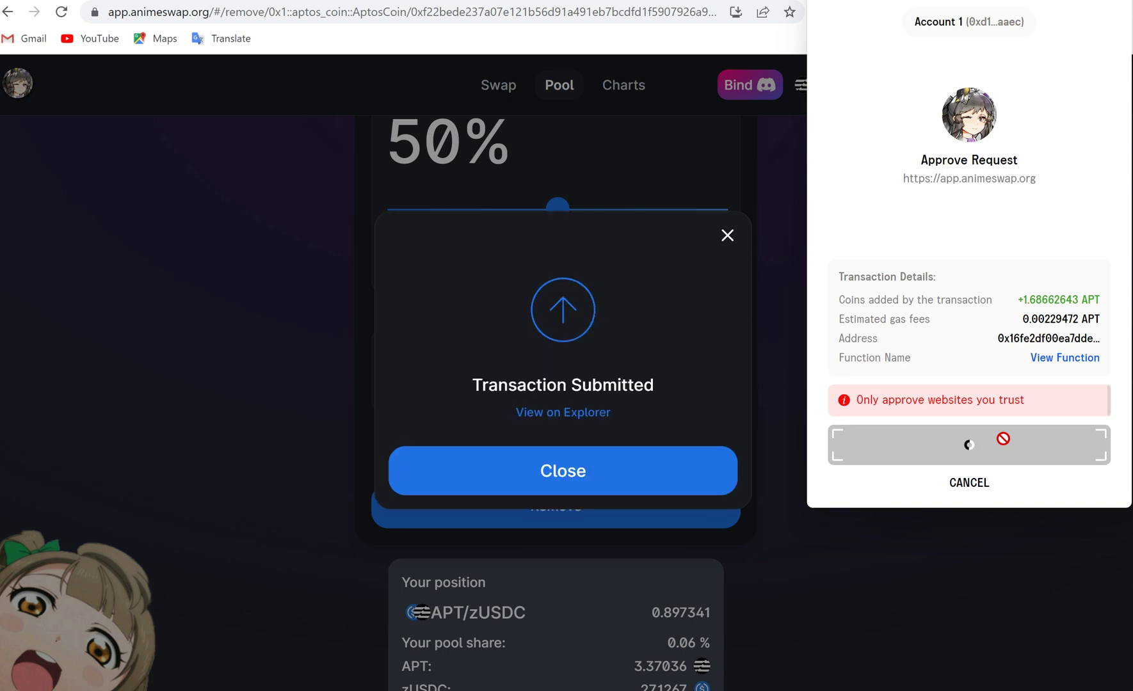
click(616, 476)
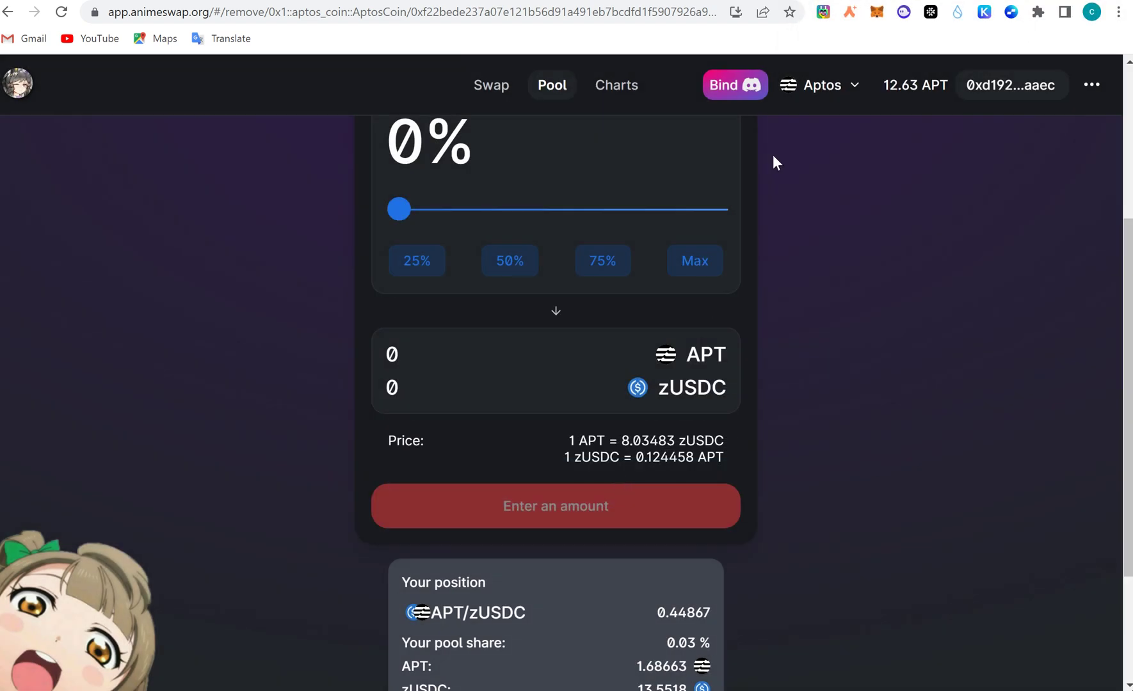
Set up a swap from zUSDC to APT with the maximum amount of 13.561932 zUSDC.
click(493, 87)
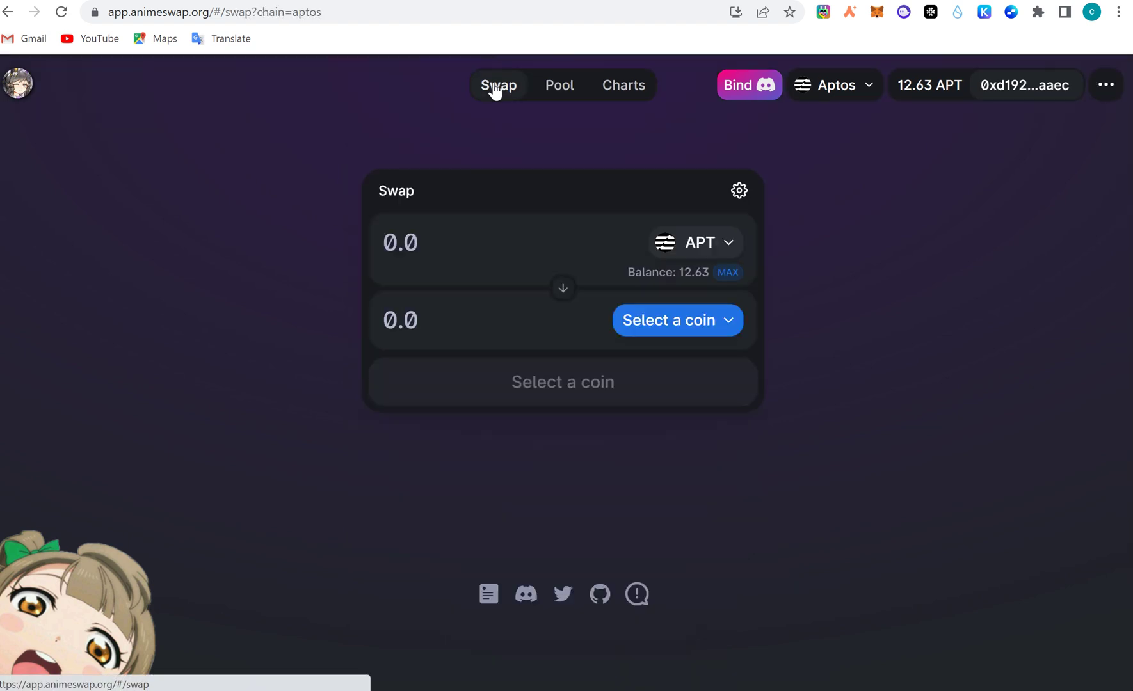
click(703, 331)
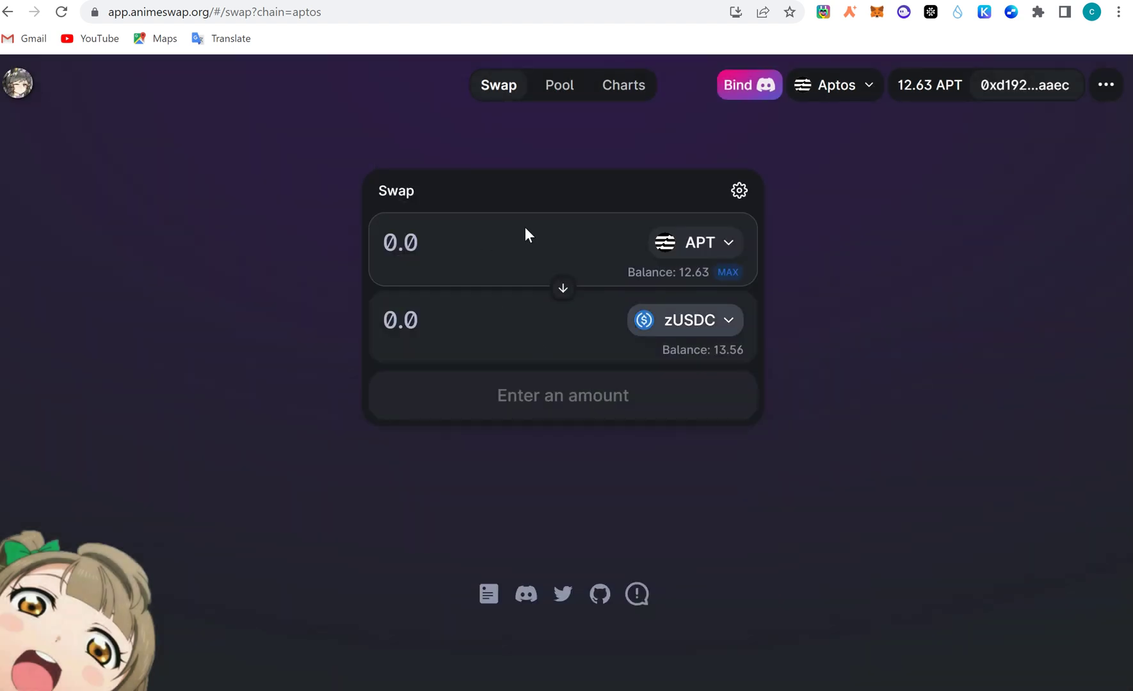
click(563, 293)
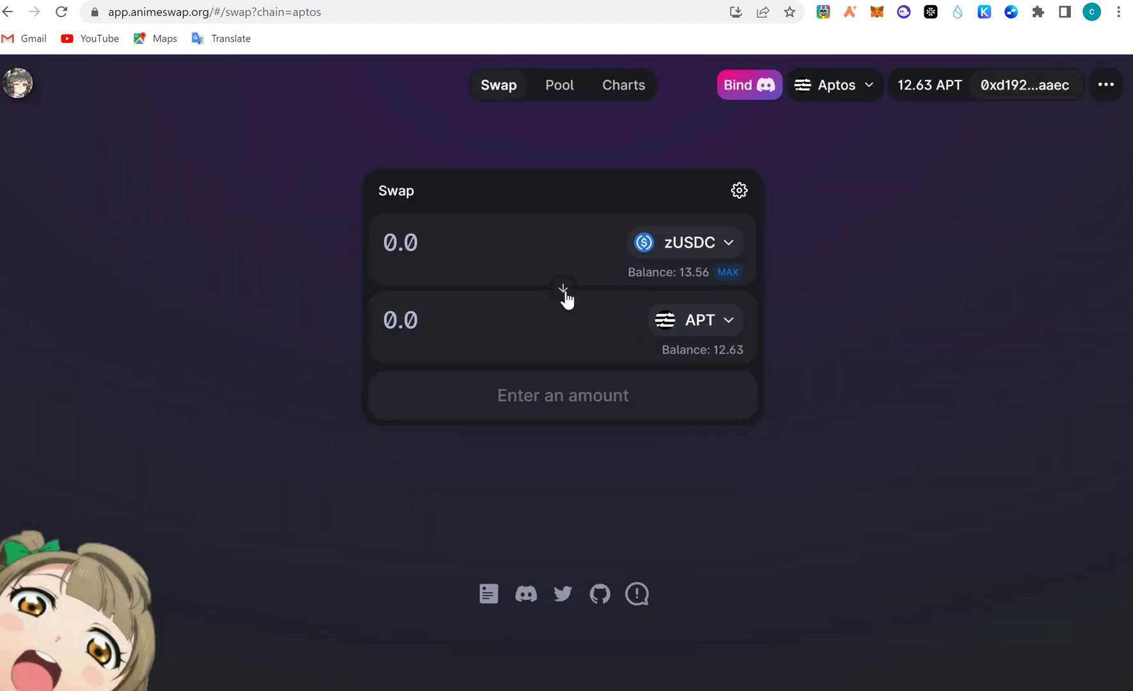
click(728, 274)
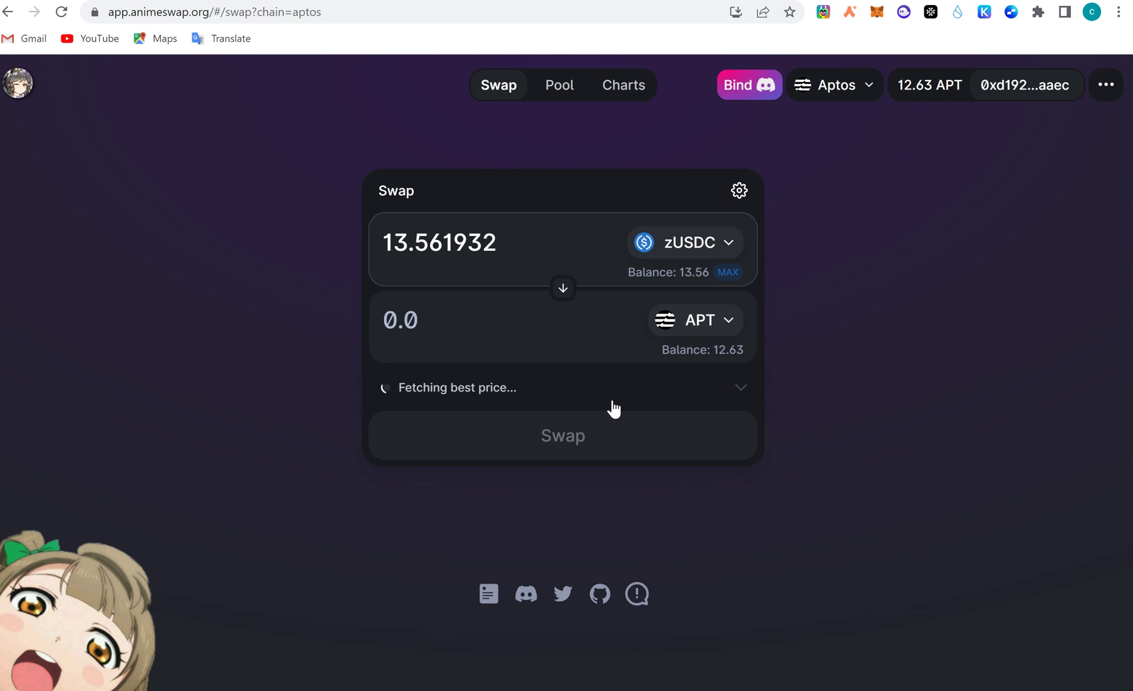
Confirm the swap of 13.5619 zUSDC for APT and approve the transaction in the wallet.
click(609, 431)
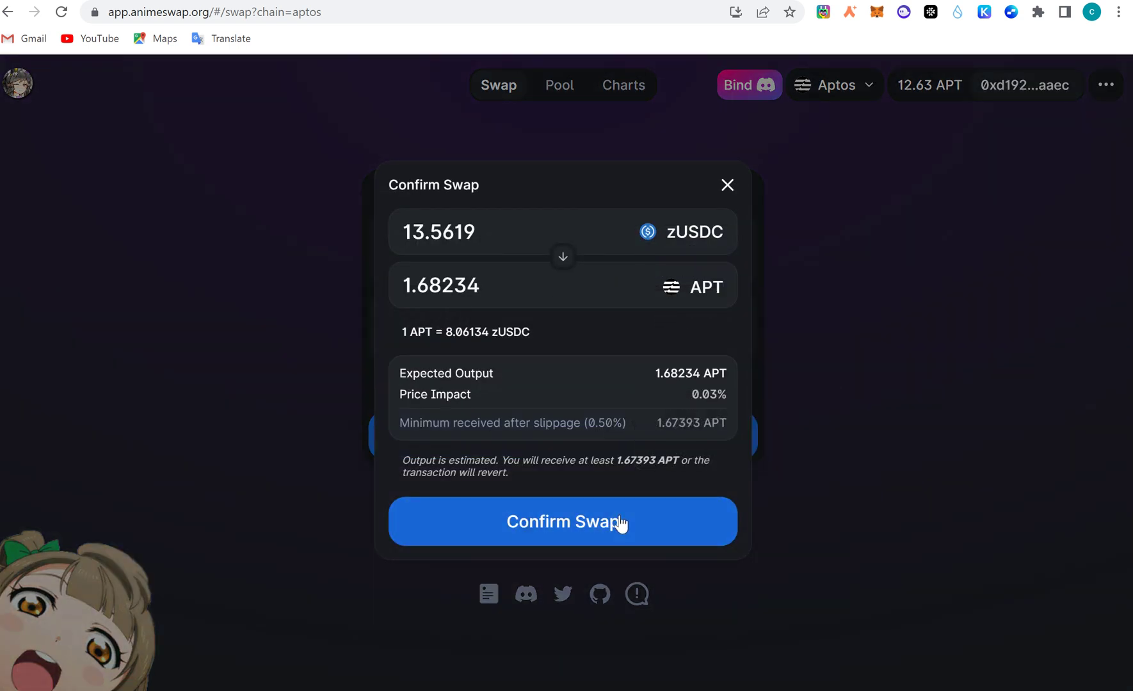
click(619, 522)
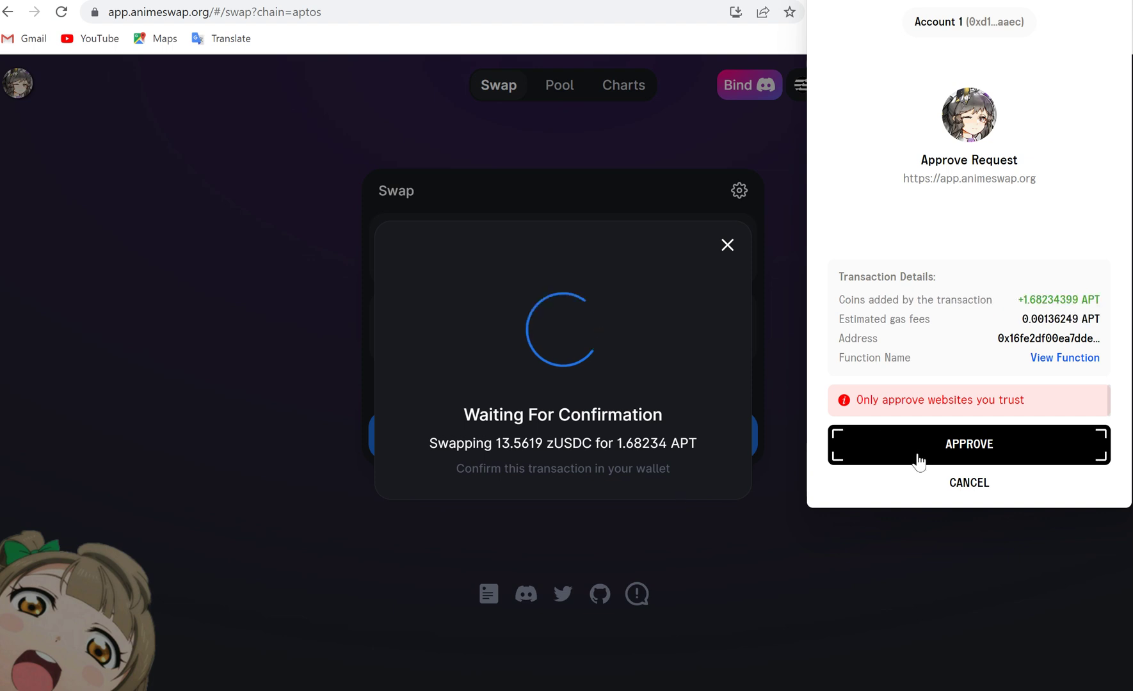
click(924, 463)
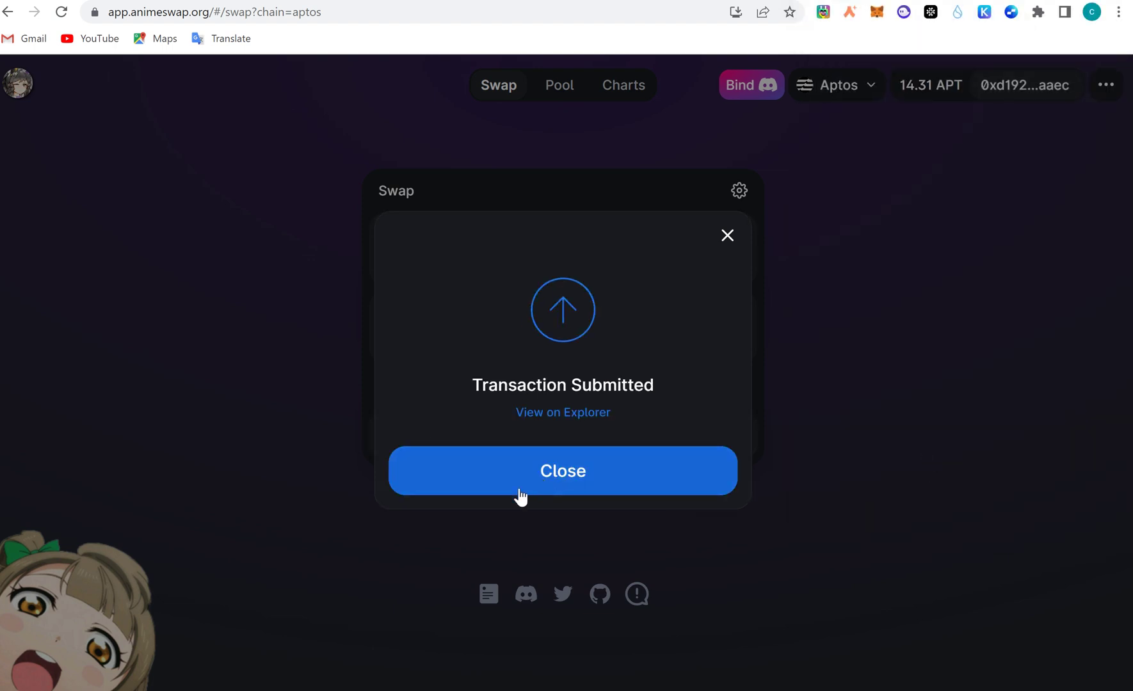
Close the submission dialog, reverse the swap direction to APT to zUSDC and enter 14 APT as the amount.
click(499, 492)
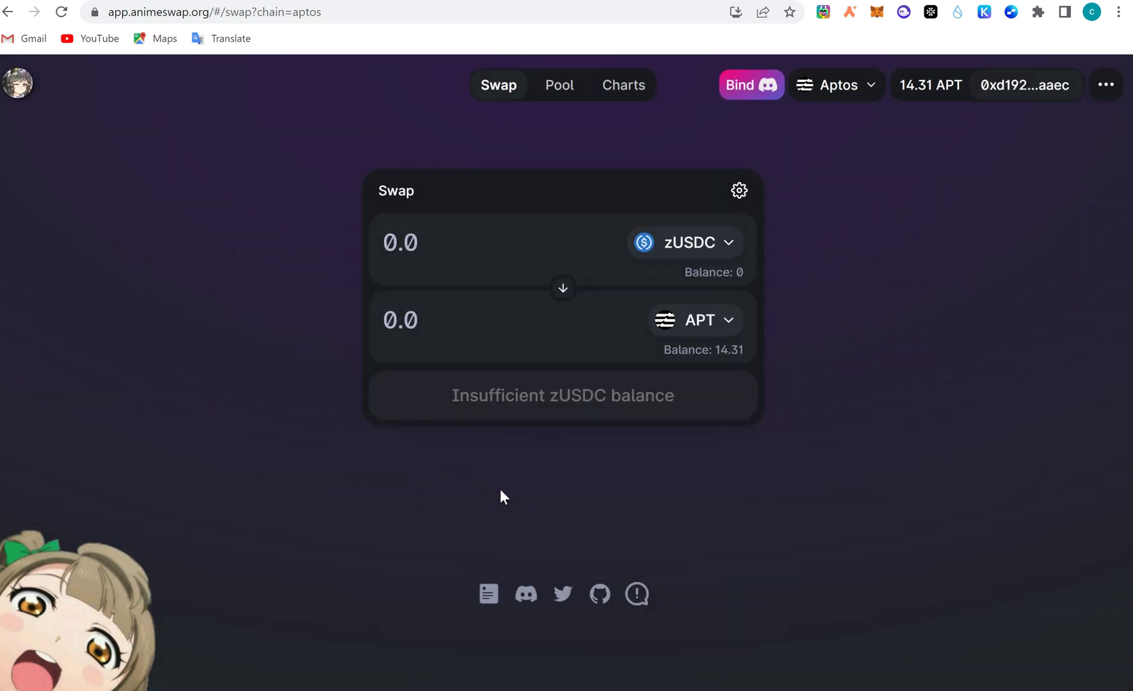
click(565, 289)
click(469, 250)
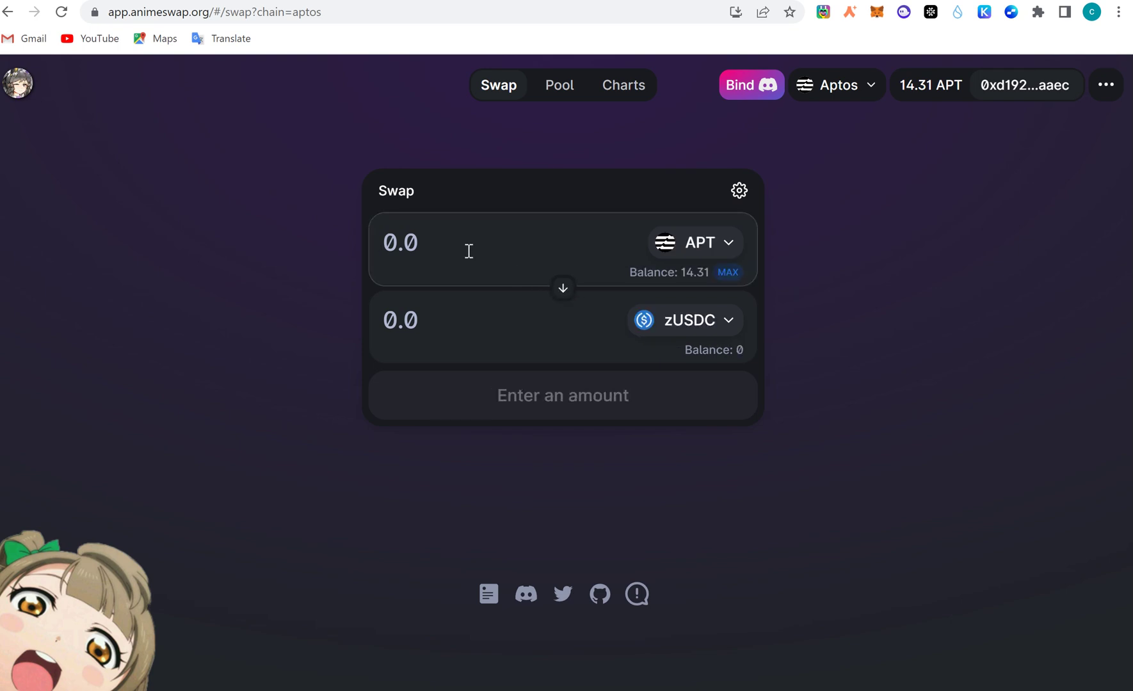
text(14)
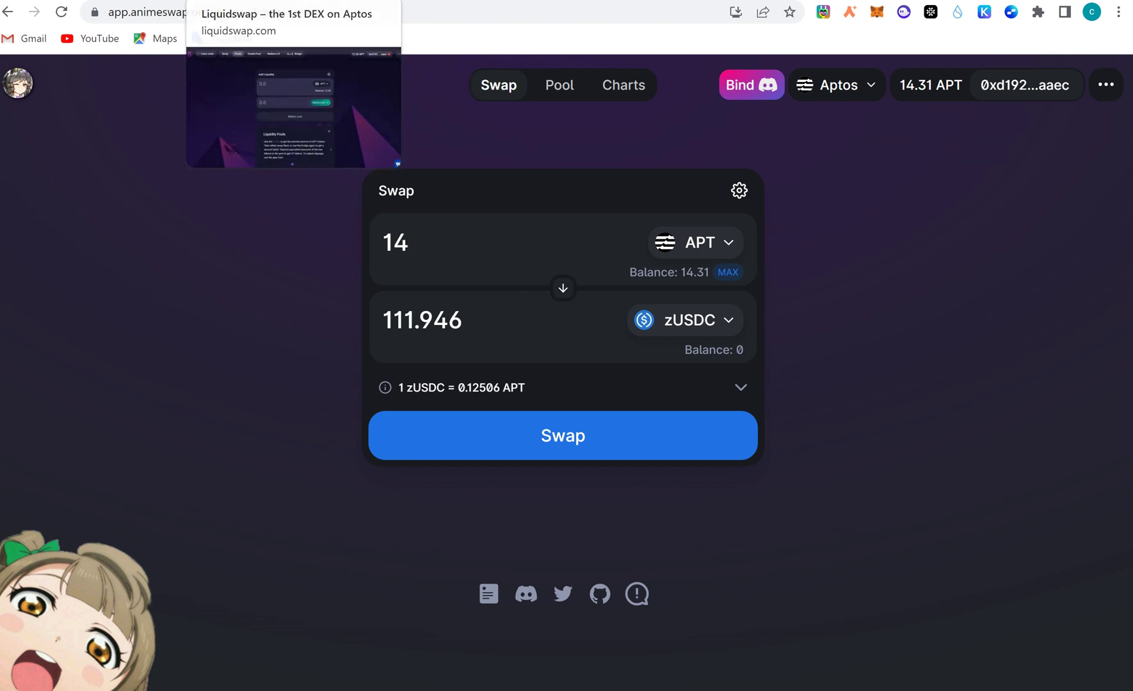
Switch to another browser page and open the Topaz NFT marketplace at topaz.so.
click(320, 1)
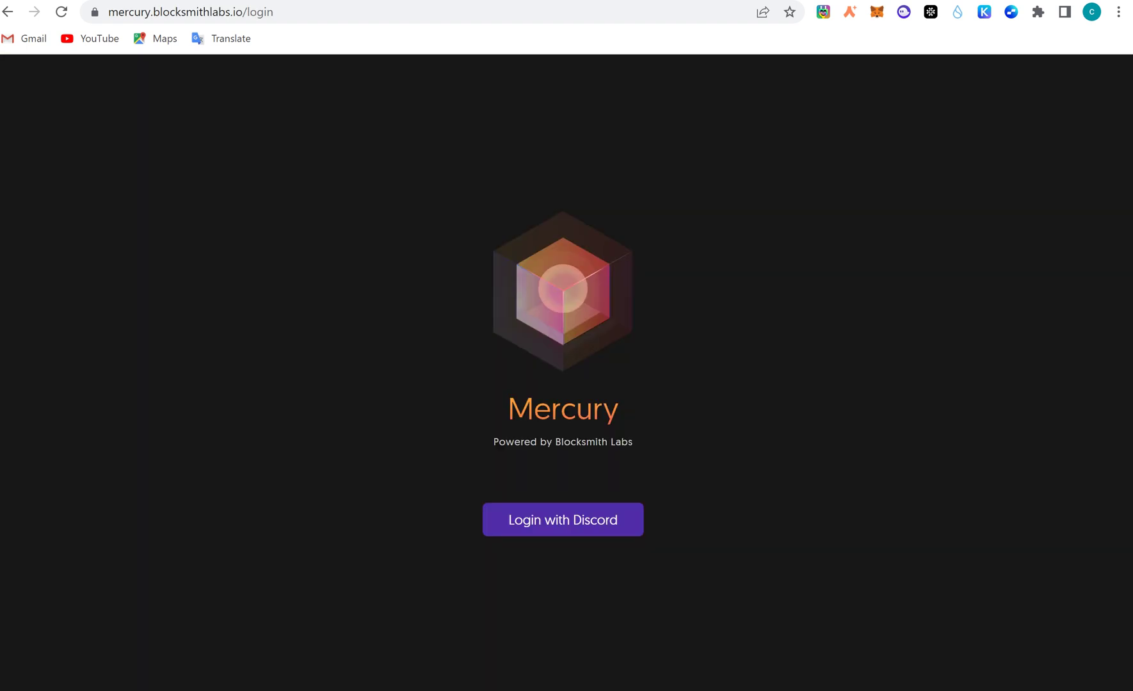
key(ctrl+l)
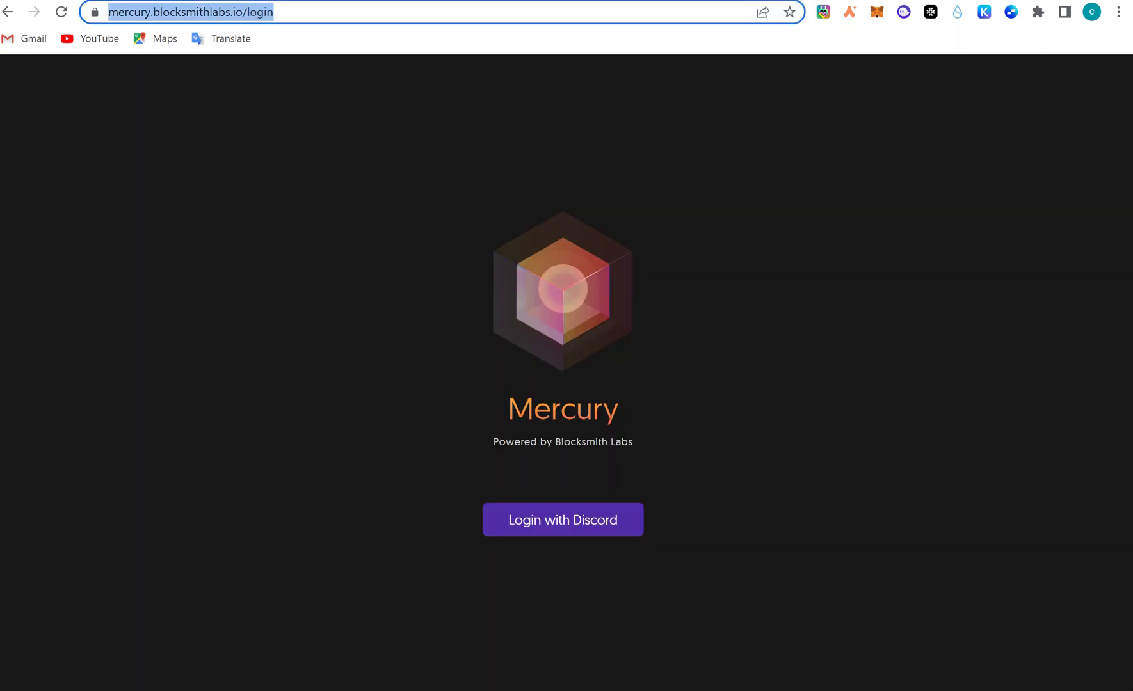
text(top)
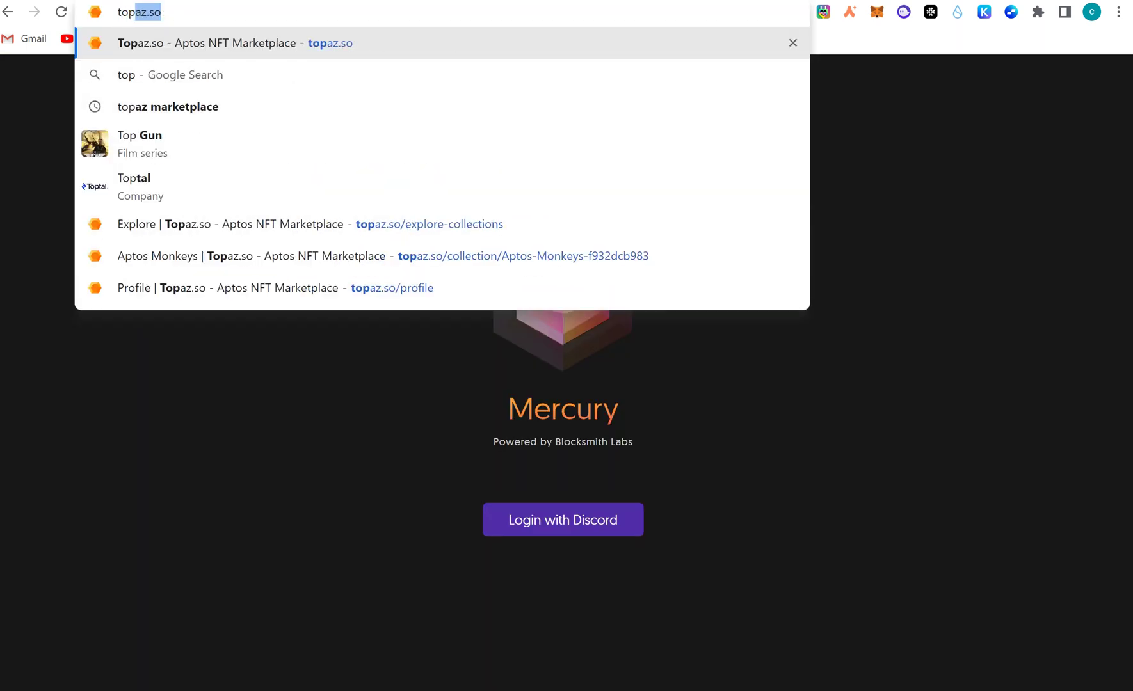
click(292, 34)
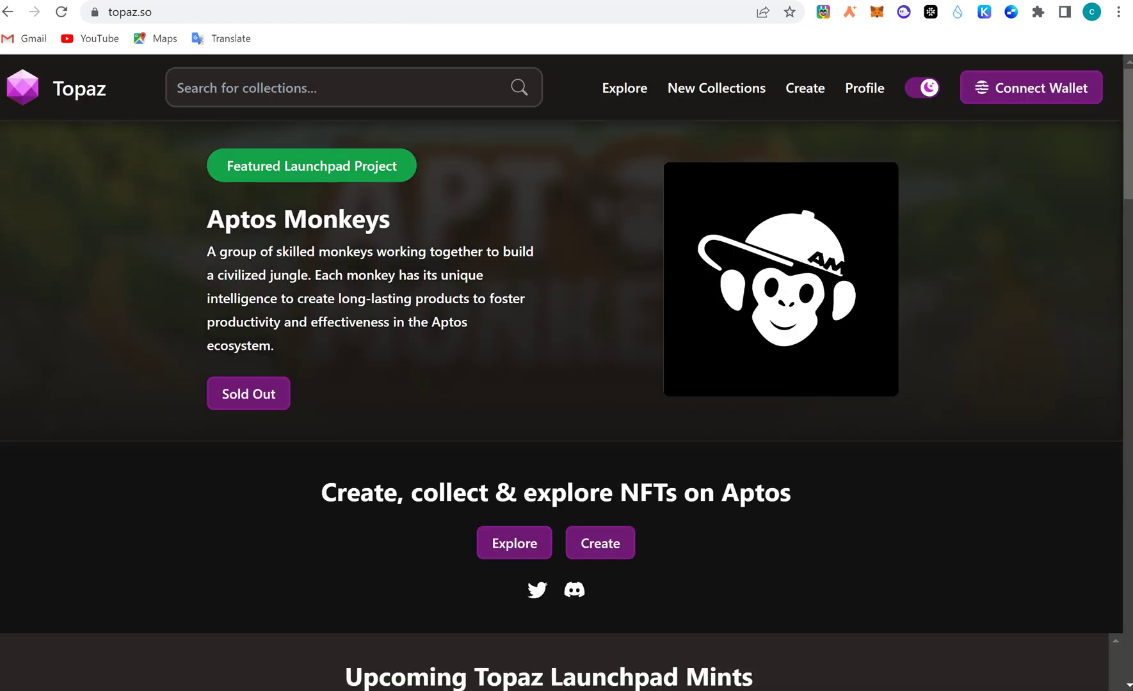
Disconnect the existing wallet session on Topaz.
click(1012, 104)
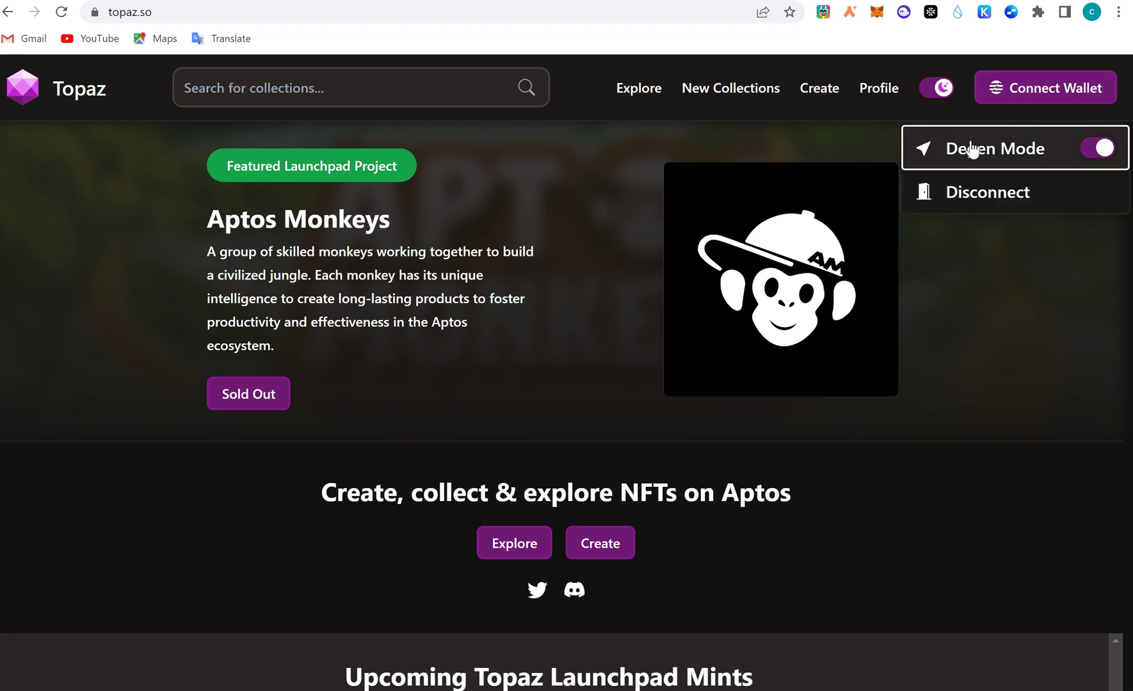
click(1041, 93)
click(1041, 93)
click(1014, 205)
Connect the Martian Wallet to Topaz and approve the connection request in the wallet.
click(1027, 97)
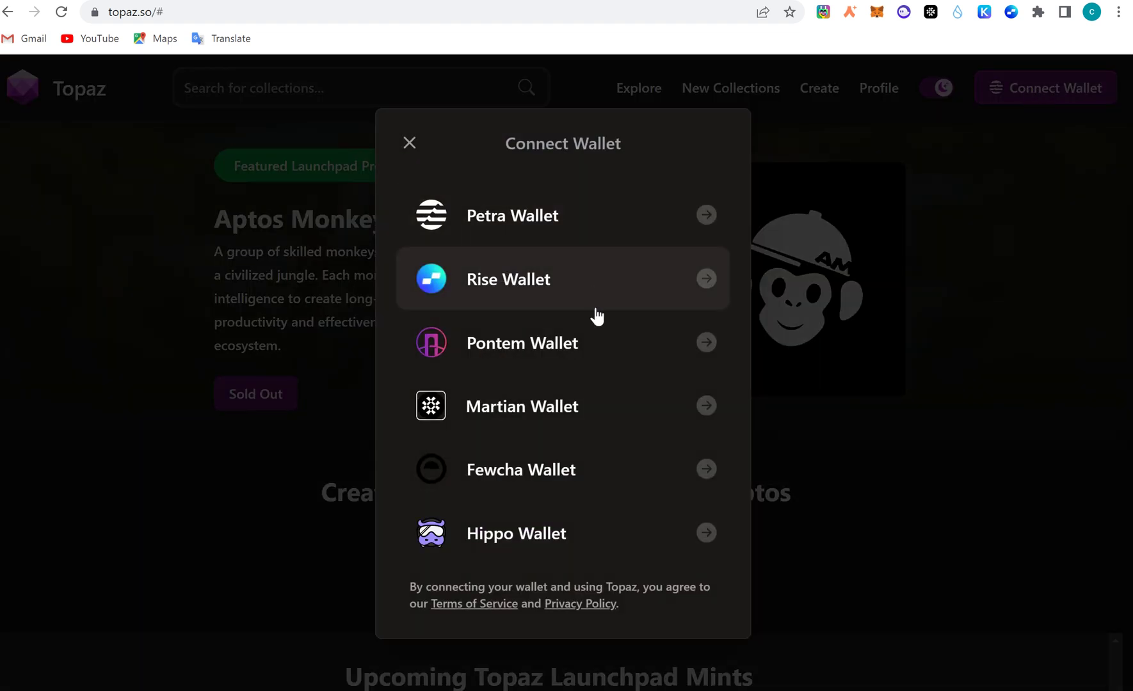
click(561, 413)
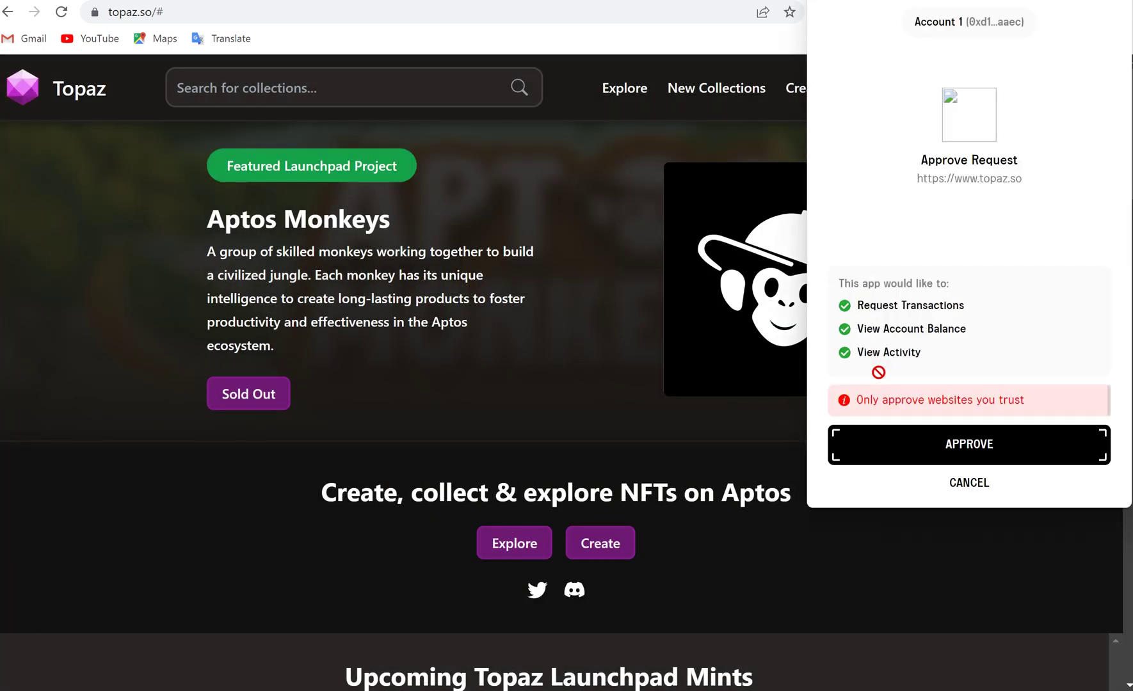
click(1003, 448)
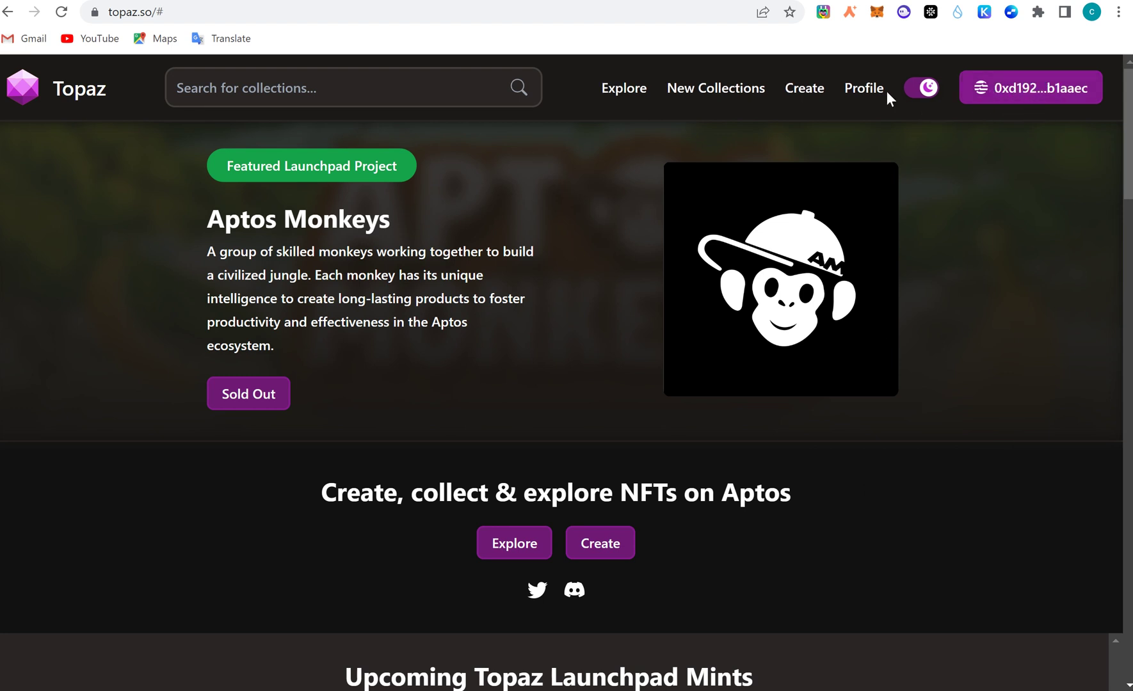
View the profile page's collected NFTs and examine the ranked list of trending NFT collections under Explore.
click(861, 90)
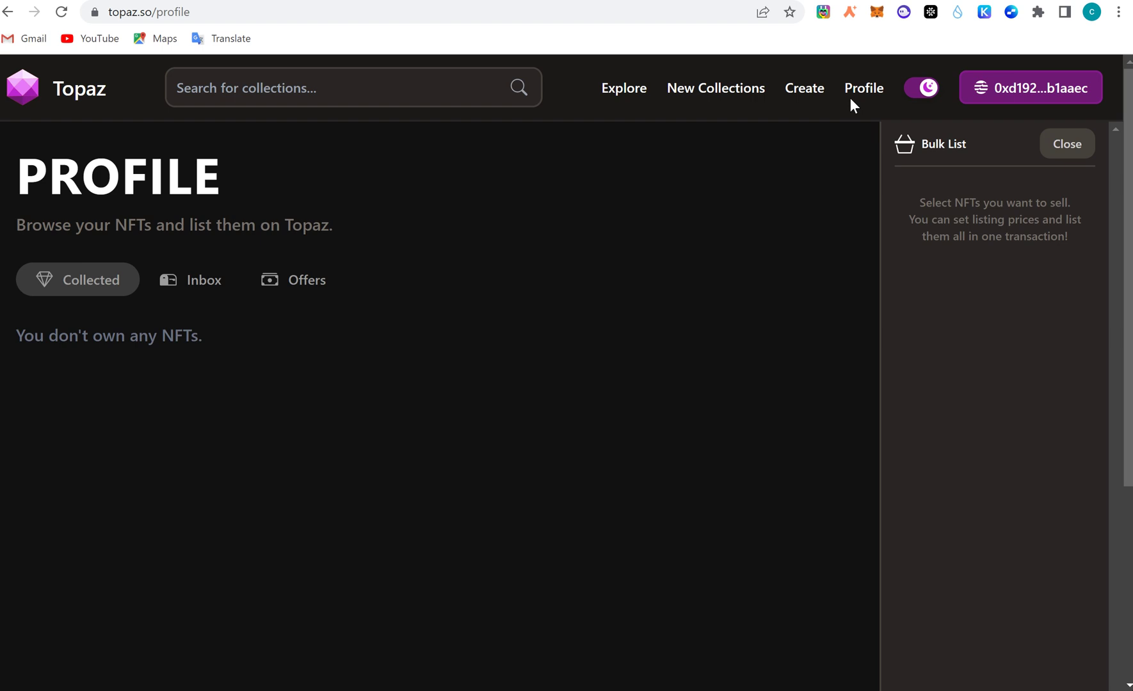
click(606, 101)
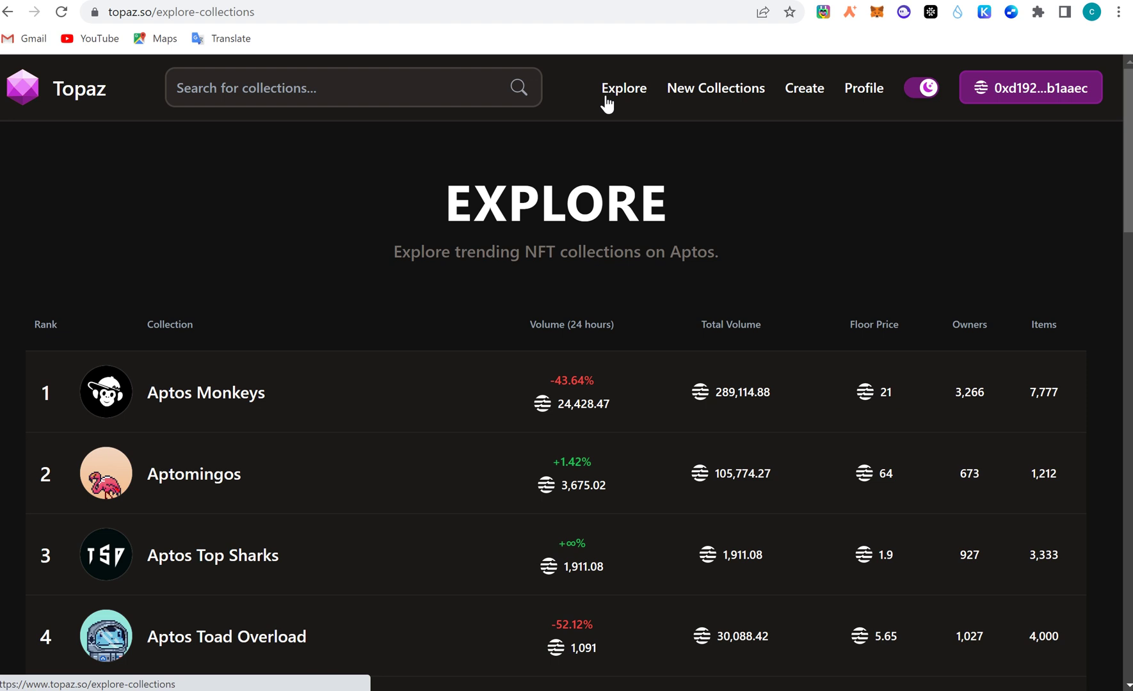
scroll(694, 578, down, 7)
scroll(586, 406, down, 1)
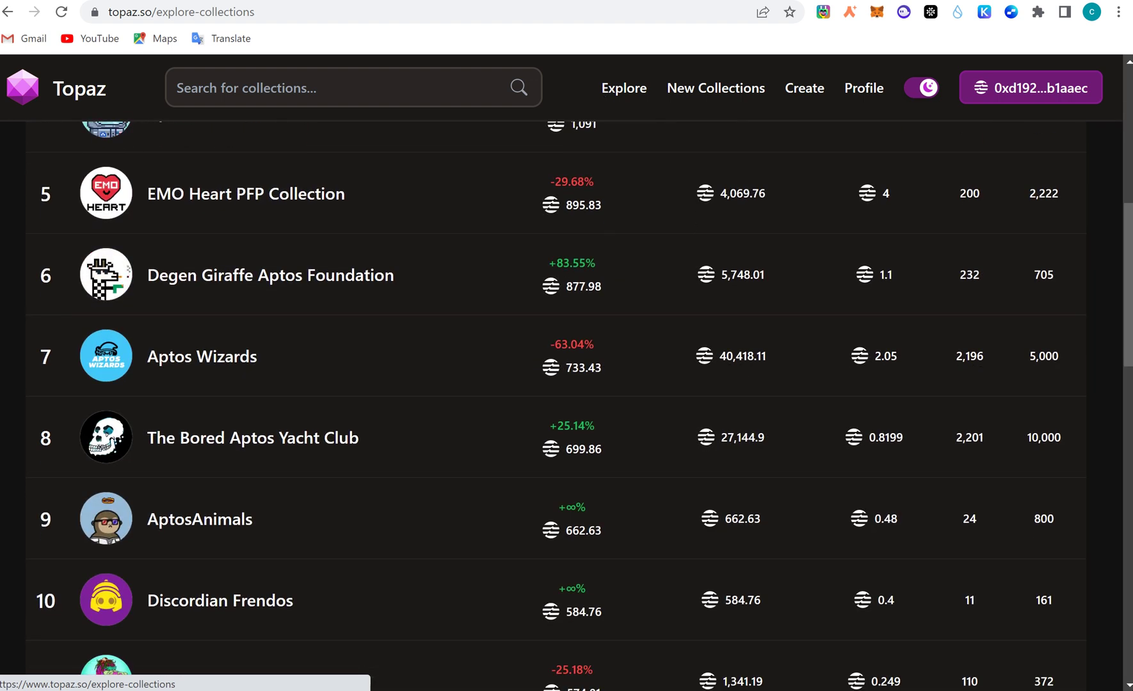
scroll(586, 405, down, 1)
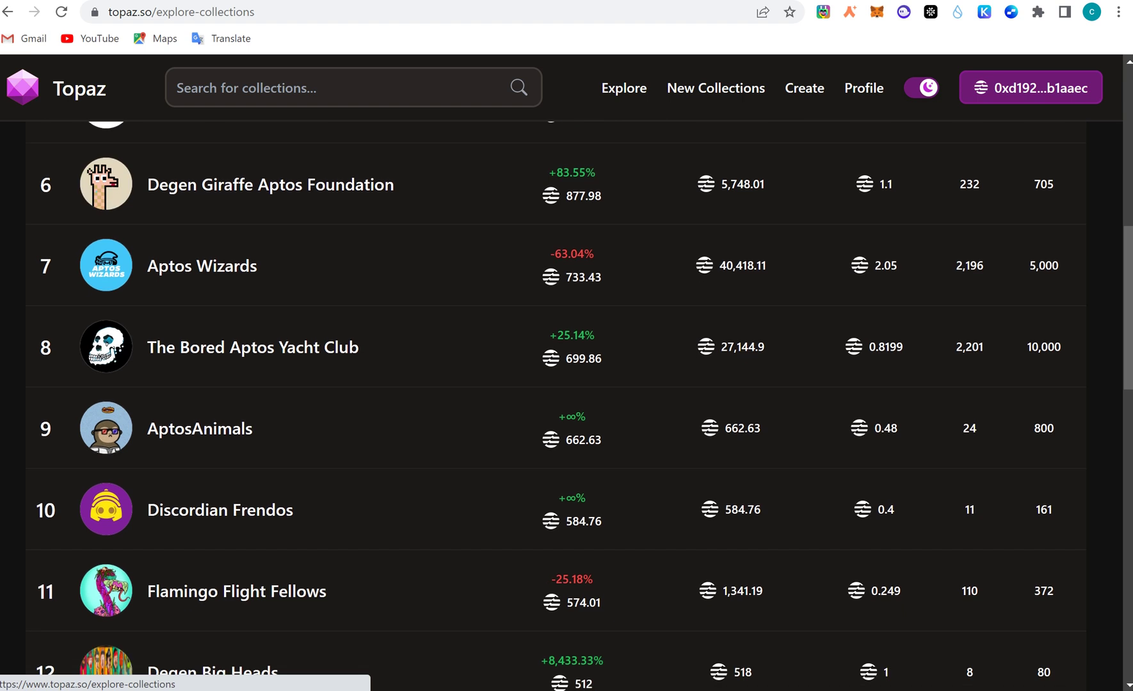
scroll(586, 406, down, 1)
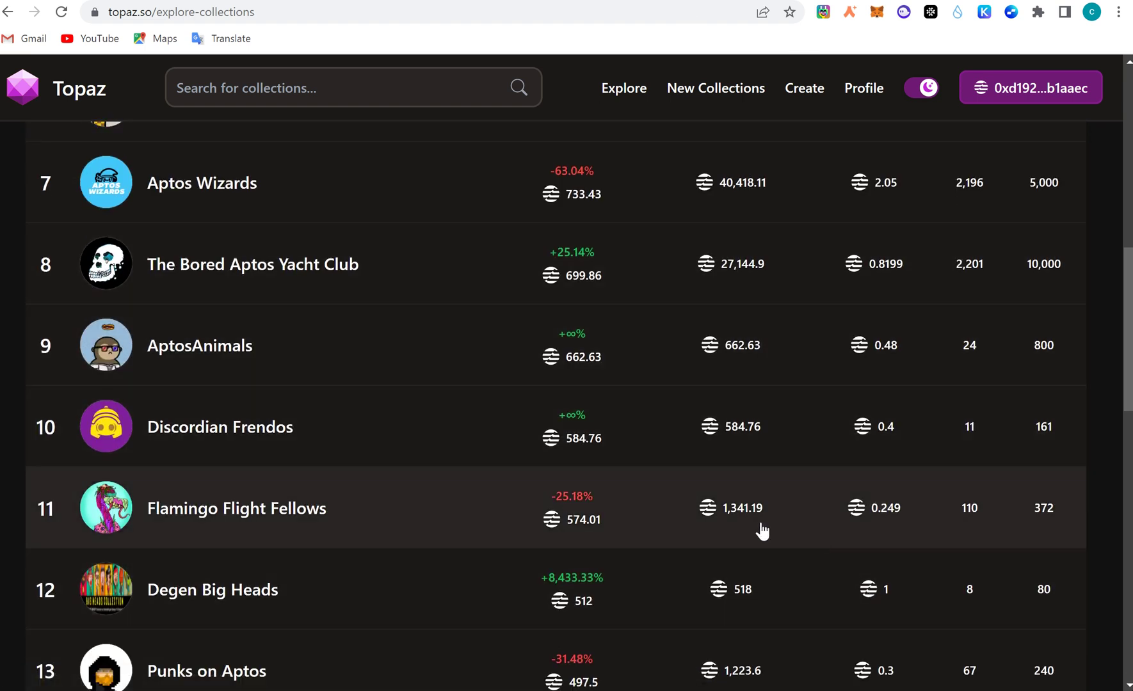
scroll(761, 531, down, 3)
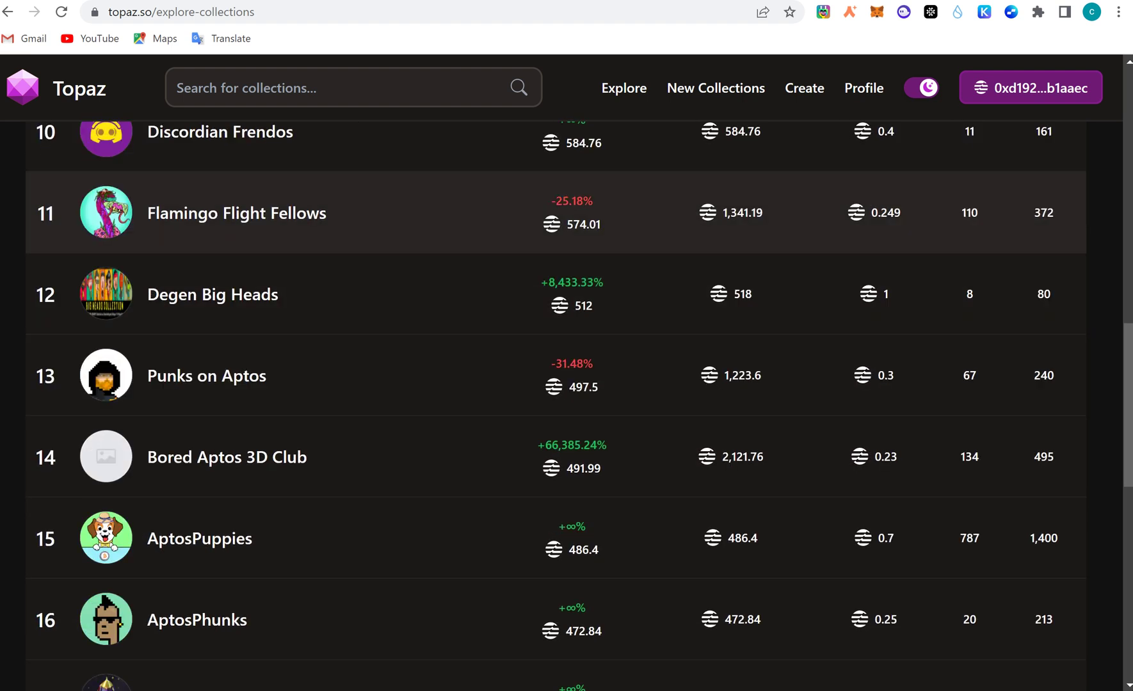
scroll(762, 531, down, 4)
scroll(762, 531, up, 17)
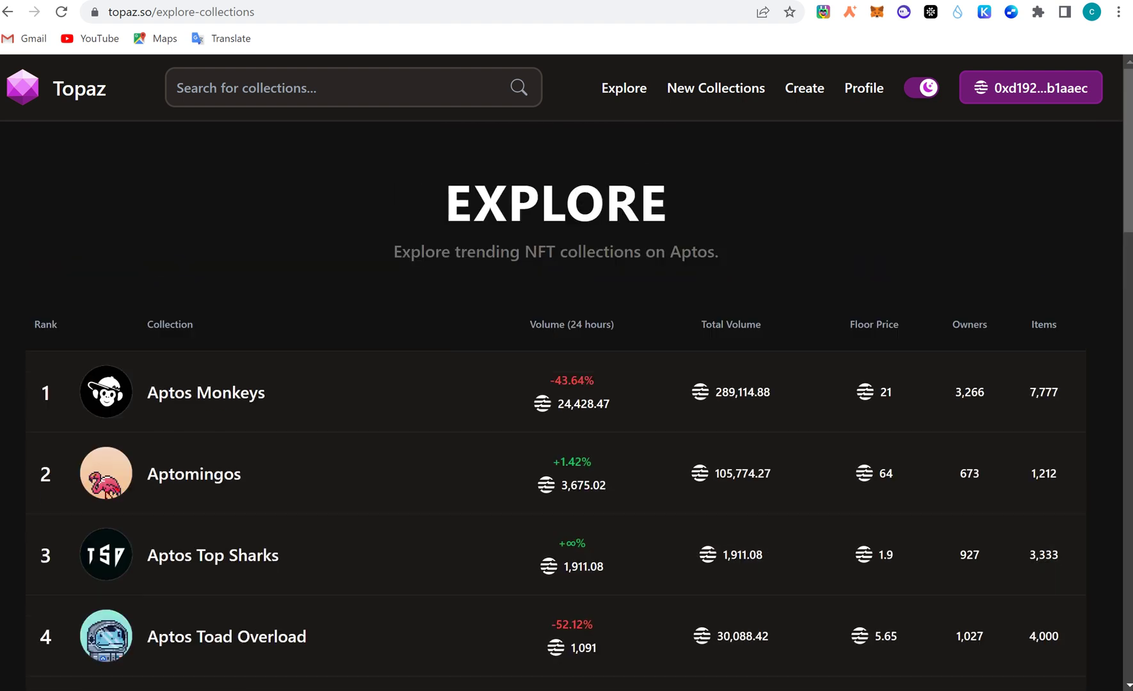